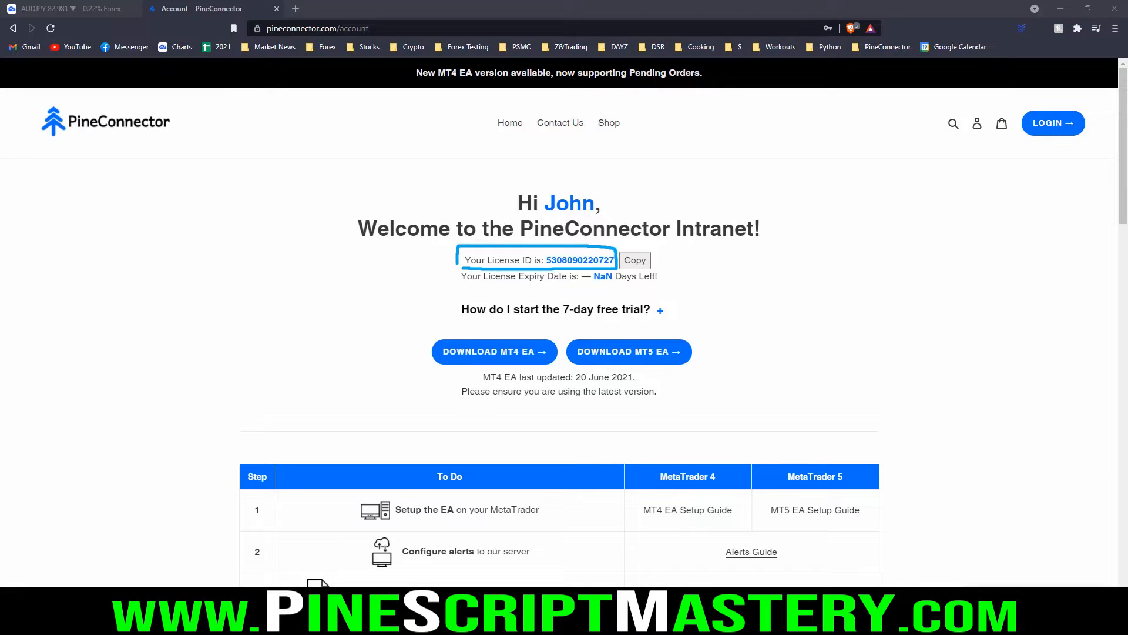
{"action": "left_click_drag", "start_coordinate": [460, 322], "coordinate": [671, 324]}
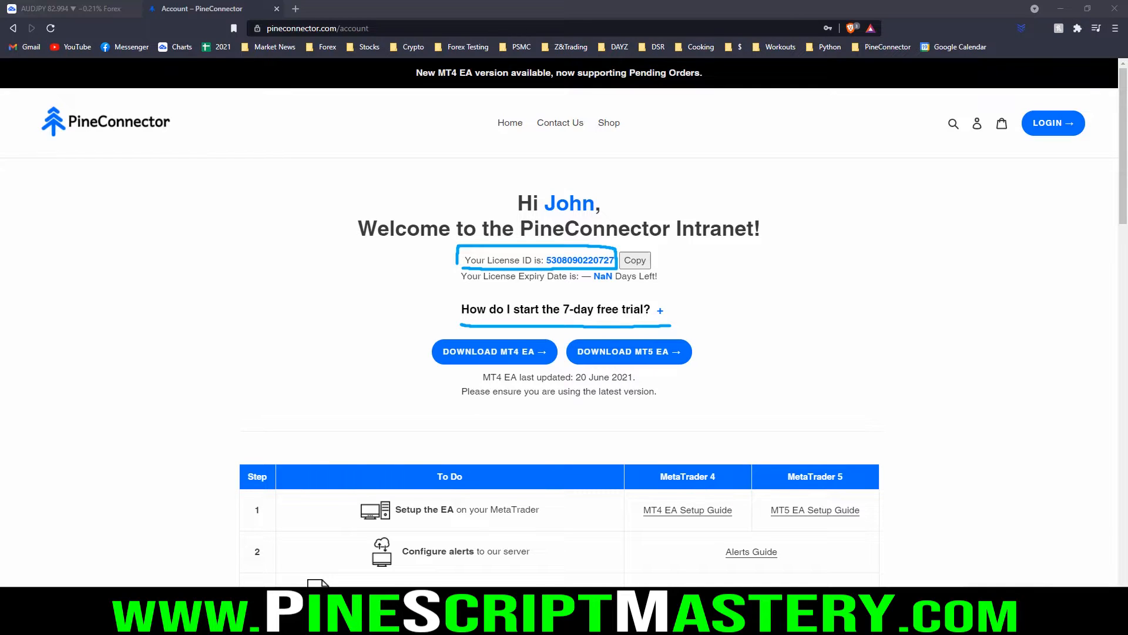
{"action": "key", "text": "Escape"}
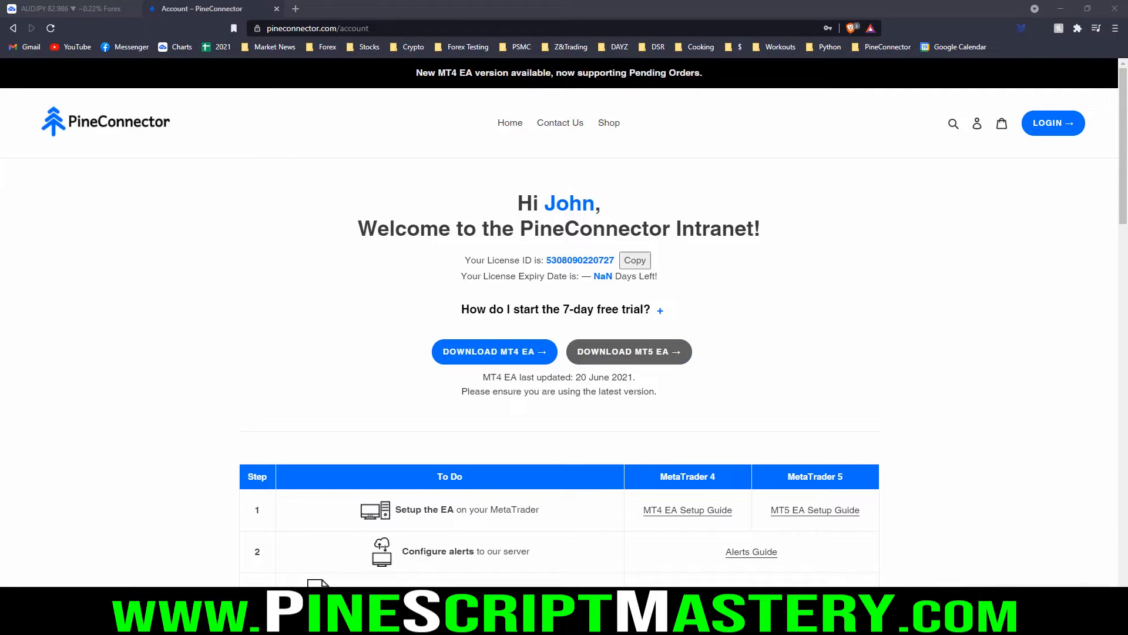
- Open the MT4 EA Setup Guide in a separate tab and read through its instructions from start to finish
{"action": "scroll", "coordinate": [564, 322], "scroll_direction": "down", "scroll_amount": 2}
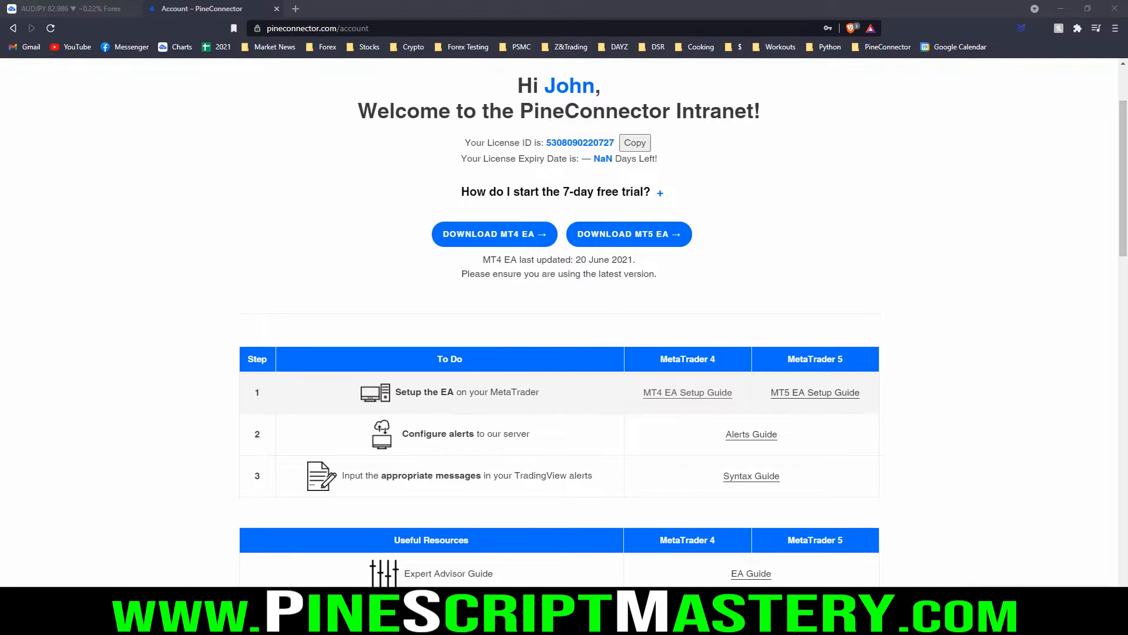
{"action": "right_click", "coordinate": [677, 392]}
{"action": "left_click", "coordinate": [706, 398]}
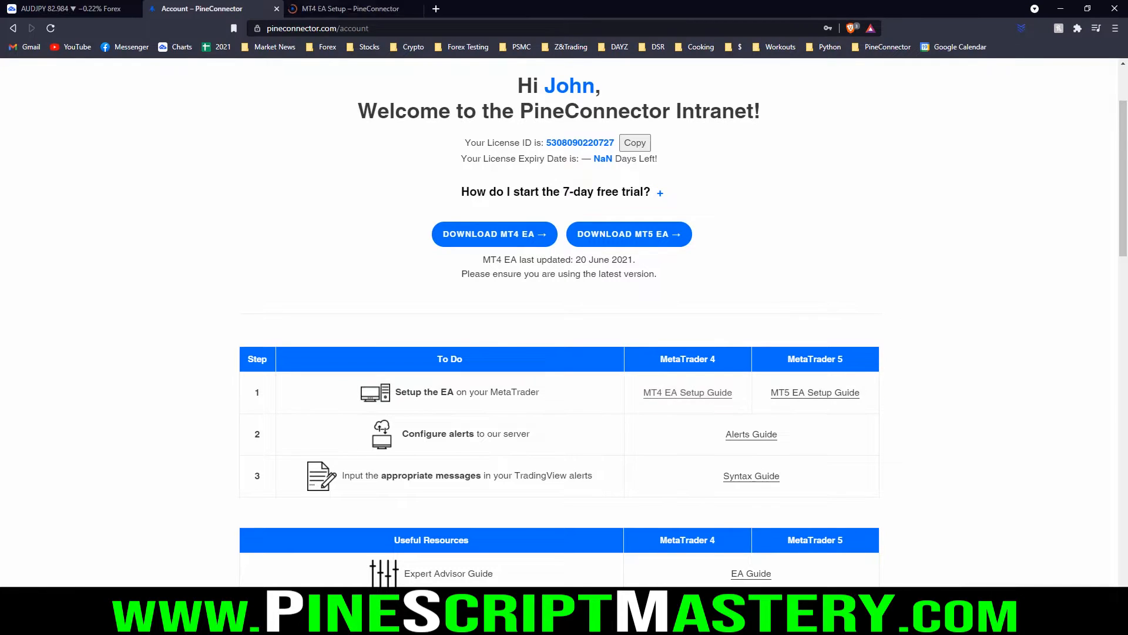
{"action": "key", "text": "ctrl+Tab"}
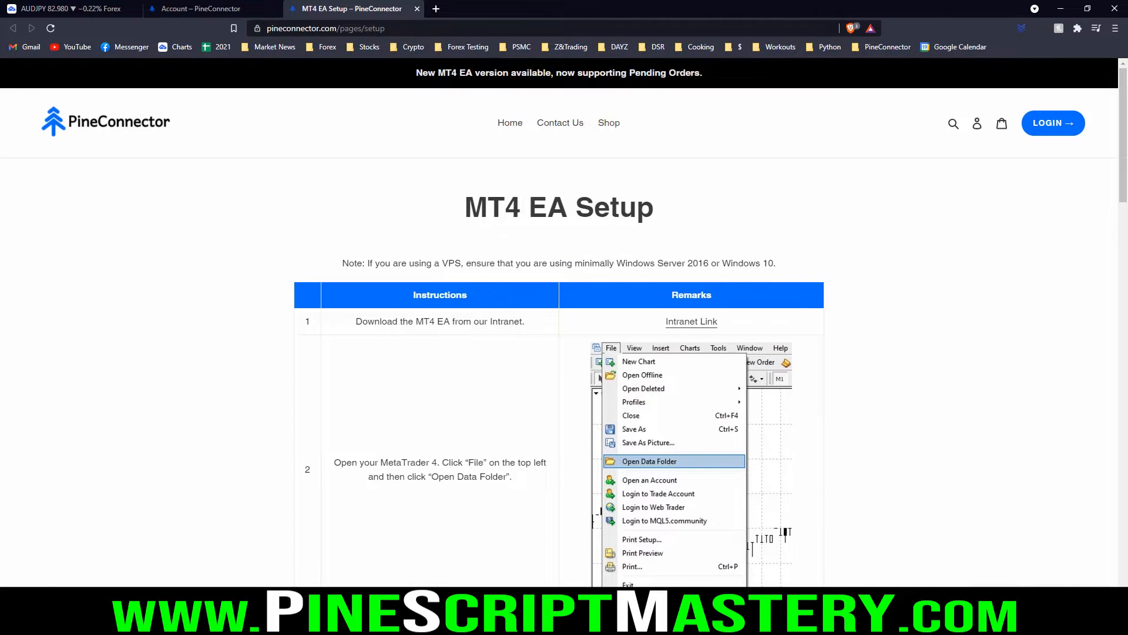
{"action": "scroll", "coordinate": [564, 317], "scroll_direction": "down", "scroll_amount": 1}
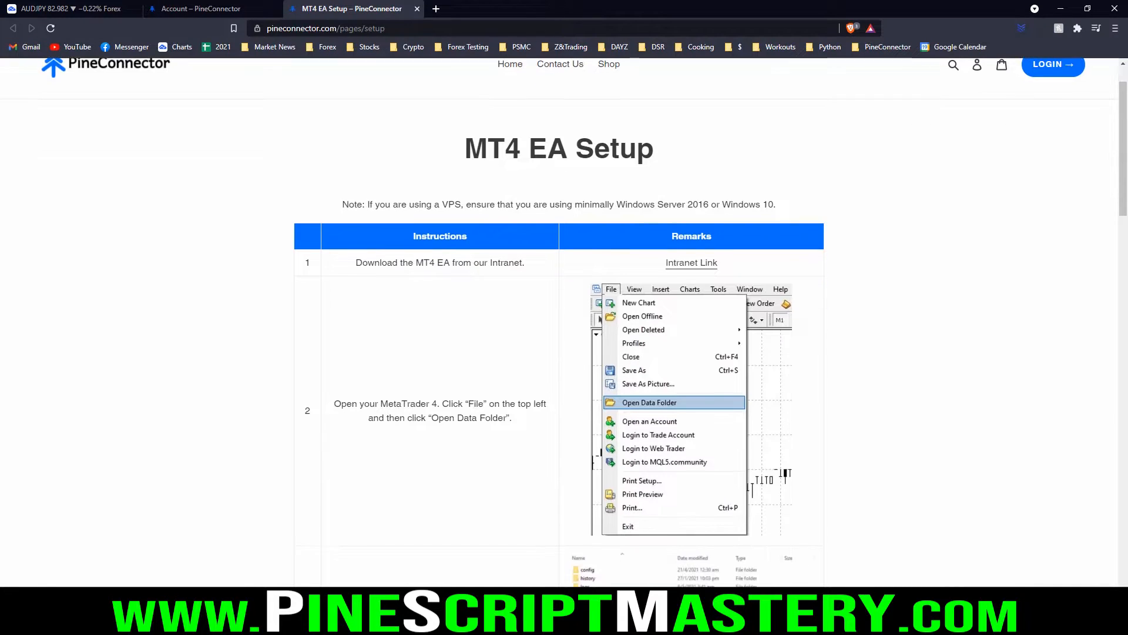
{"action": "scroll", "coordinate": [565, 317], "scroll_direction": "down", "scroll_amount": 8}
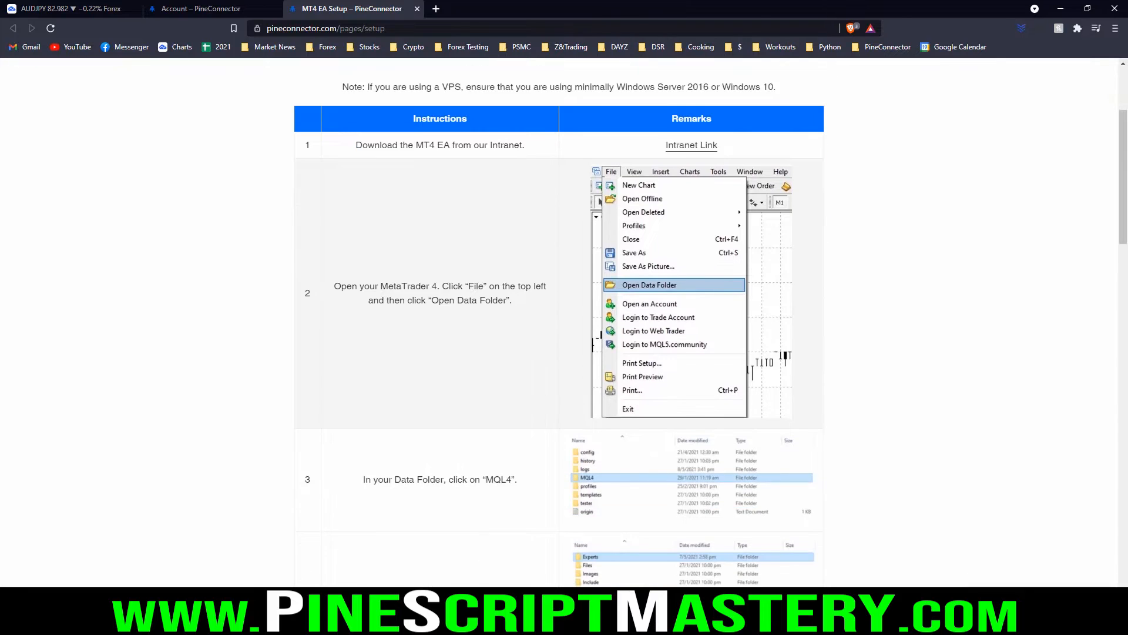
{"action": "scroll", "coordinate": [564, 317], "scroll_direction": "down", "scroll_amount": 15}
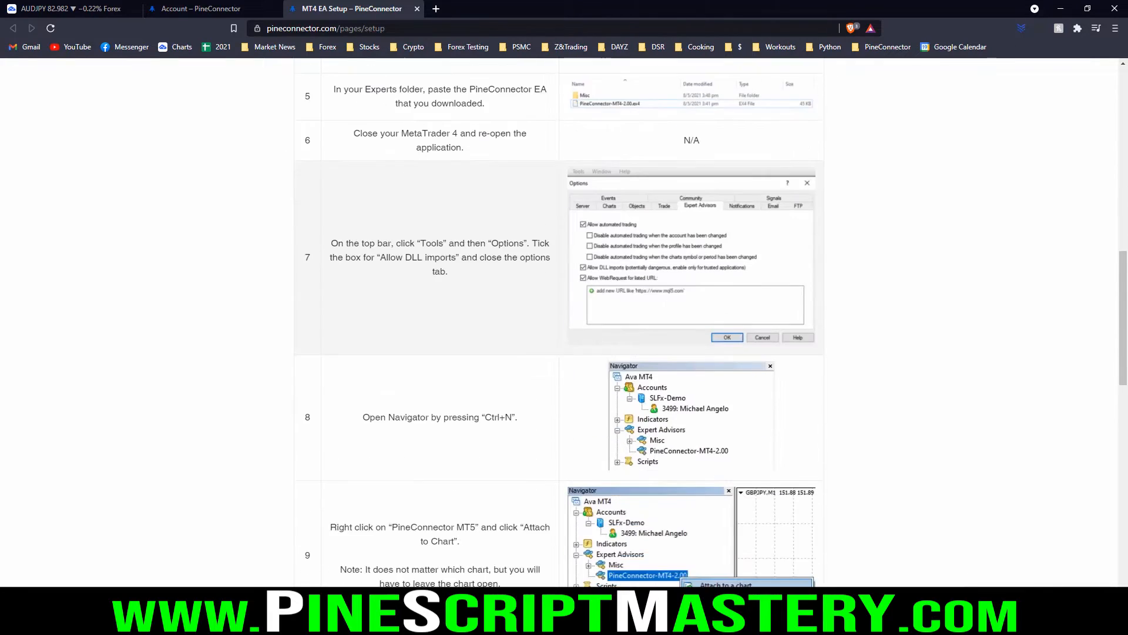
{"action": "scroll", "coordinate": [565, 318], "scroll_direction": "down", "scroll_amount": 2}
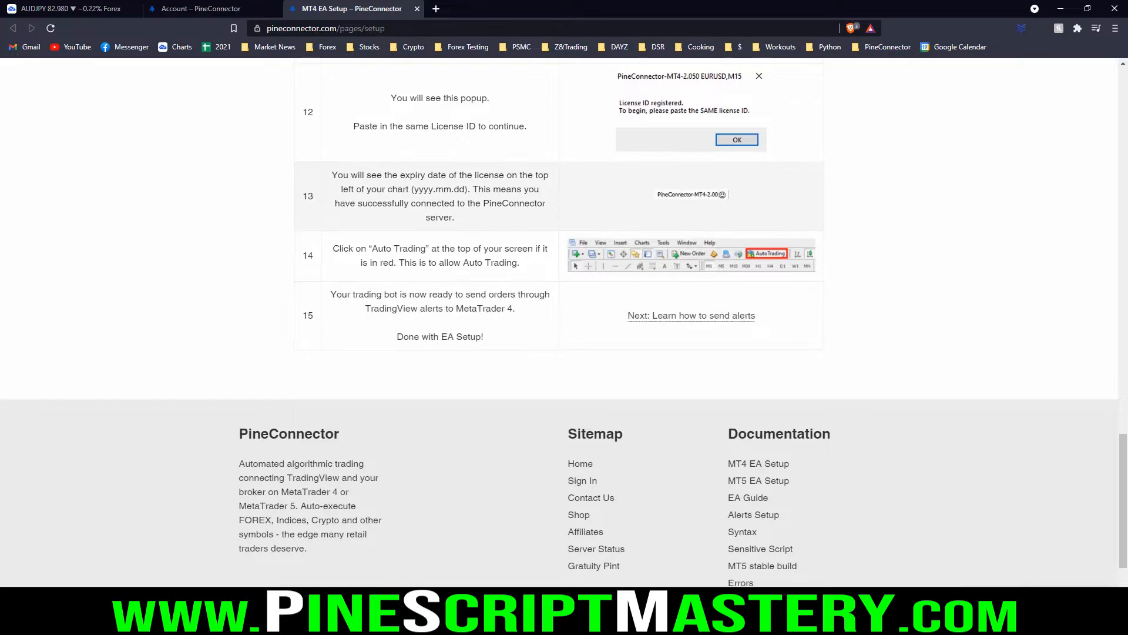
{"action": "scroll", "coordinate": [564, 318], "scroll_direction": "up", "scroll_amount": 20}
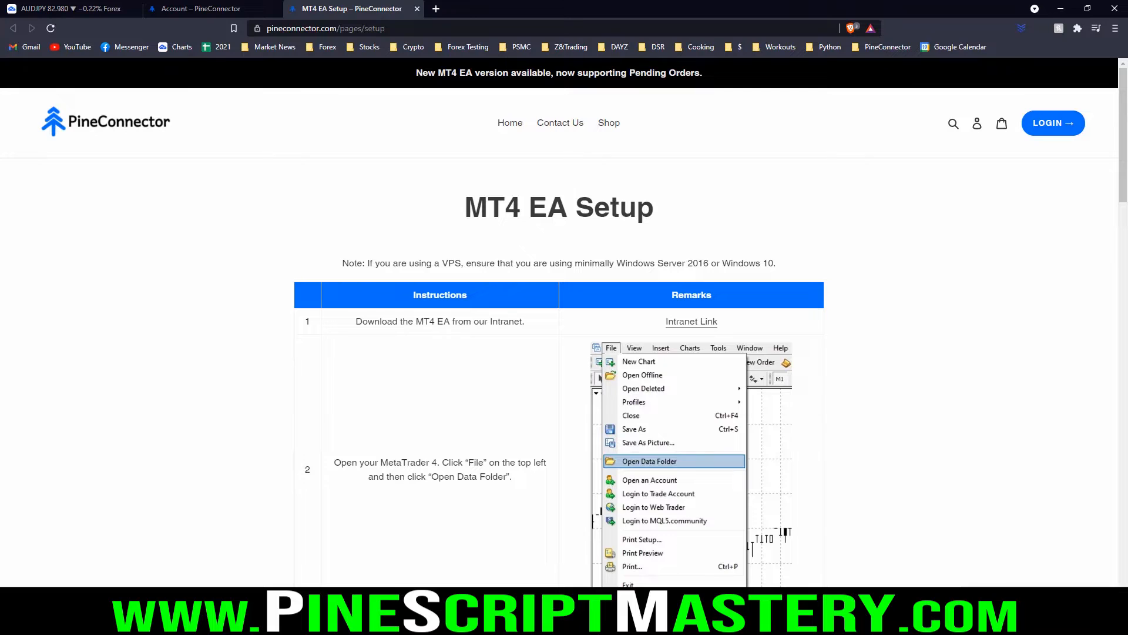
- Return to the PineConnector account page and download the MT4 EA, saving PineConnector-MT4-2.070.ex4 in the Downloads folder
{"action": "left_click", "coordinate": [202, 8]}
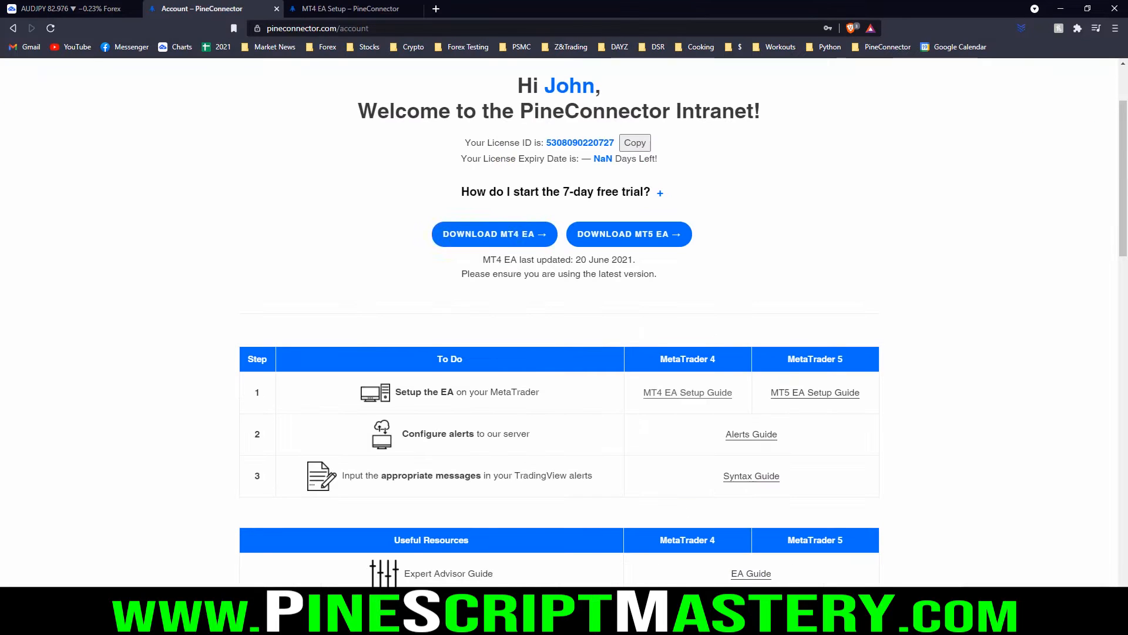
{"action": "key", "text": "ctrl+alt+g"}
{"action": "mouse_move", "coordinate": [413, 213]}
{"action": "left_mouse_down"}
{"action": "mouse_move", "coordinate": [410, 257]}
{"action": "mouse_move", "coordinate": [562, 230]}
{"action": "mouse_move", "coordinate": [409, 212]}
{"action": "left_mouse_up"}
{"action": "key", "text": "Escape"}
{"action": "left_click", "coordinate": [494, 234]}
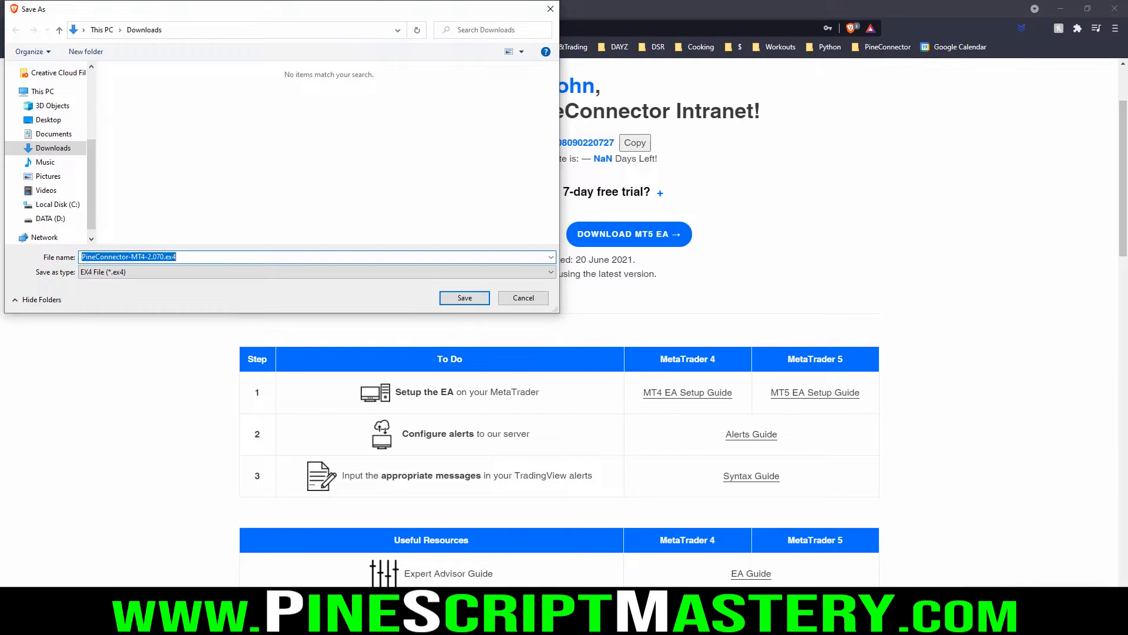
{"action": "key", "text": "Return"}
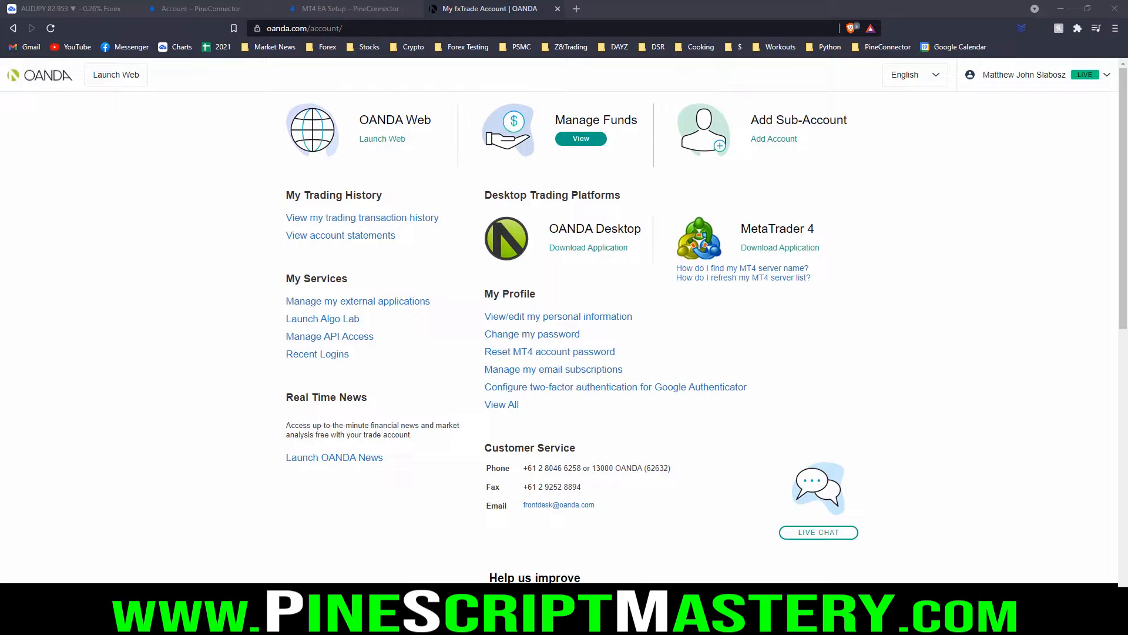
- Download the MetaTrader 4 installer from the OANDA account page and save oanda4setup.exe in the Downloads folder
{"action": "mouse_move", "coordinate": [668, 199]}
{"action": "left_mouse_down"}
{"action": "mouse_move", "coordinate": [666, 245]}
{"action": "mouse_move", "coordinate": [782, 298]}
{"action": "mouse_move", "coordinate": [857, 210]}
{"action": "mouse_move", "coordinate": [652, 198]}
{"action": "left_mouse_up"}
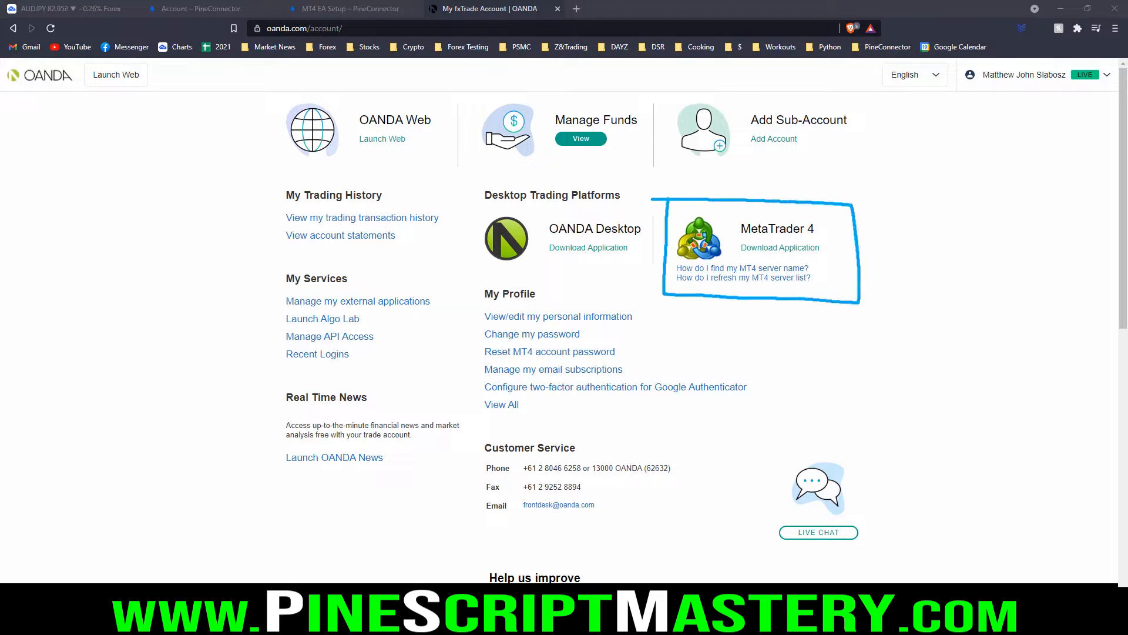
{"action": "key", "text": "Escape"}
{"action": "left_click", "coordinate": [780, 247]}
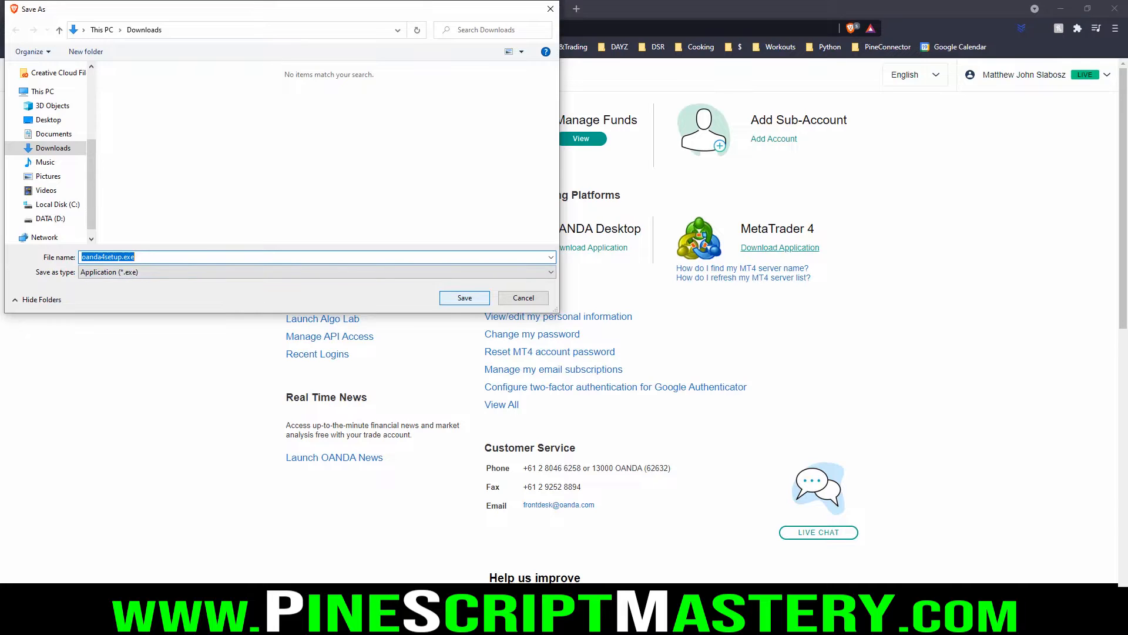
{"action": "left_click", "coordinate": [464, 298]}
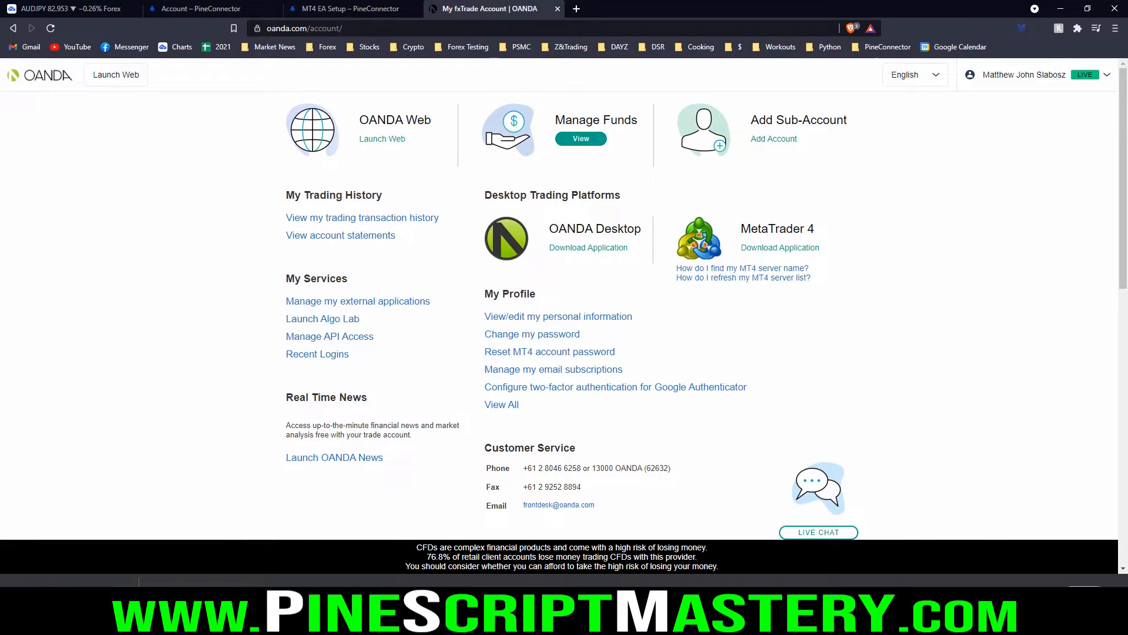
- Run the downloaded OANDA MetaTrader 4 installer with its default settings through to the finish, and close the MQL5 registration page
{"action": "left_click", "coordinate": [128, 582]}
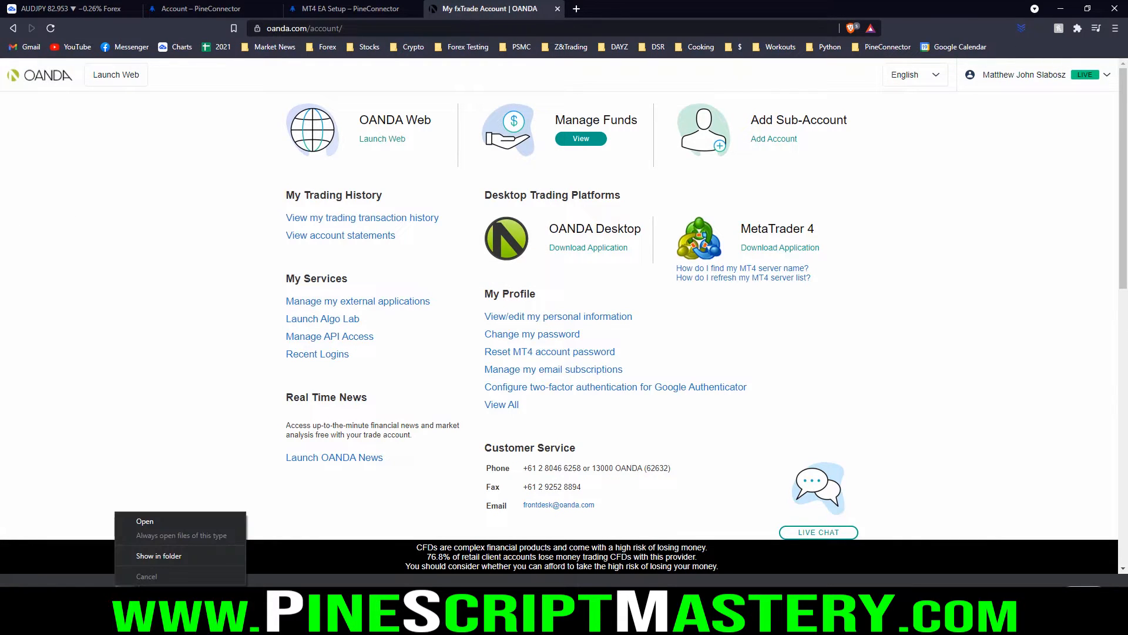
{"action": "left_click", "coordinate": [145, 521]}
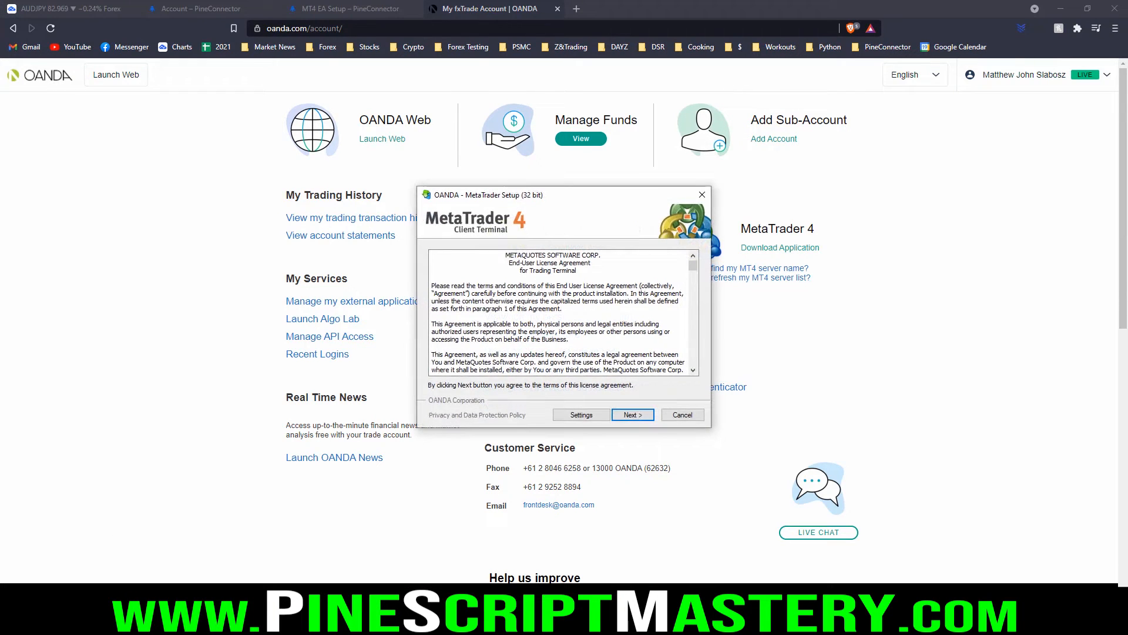
{"action": "key", "text": "Return"}
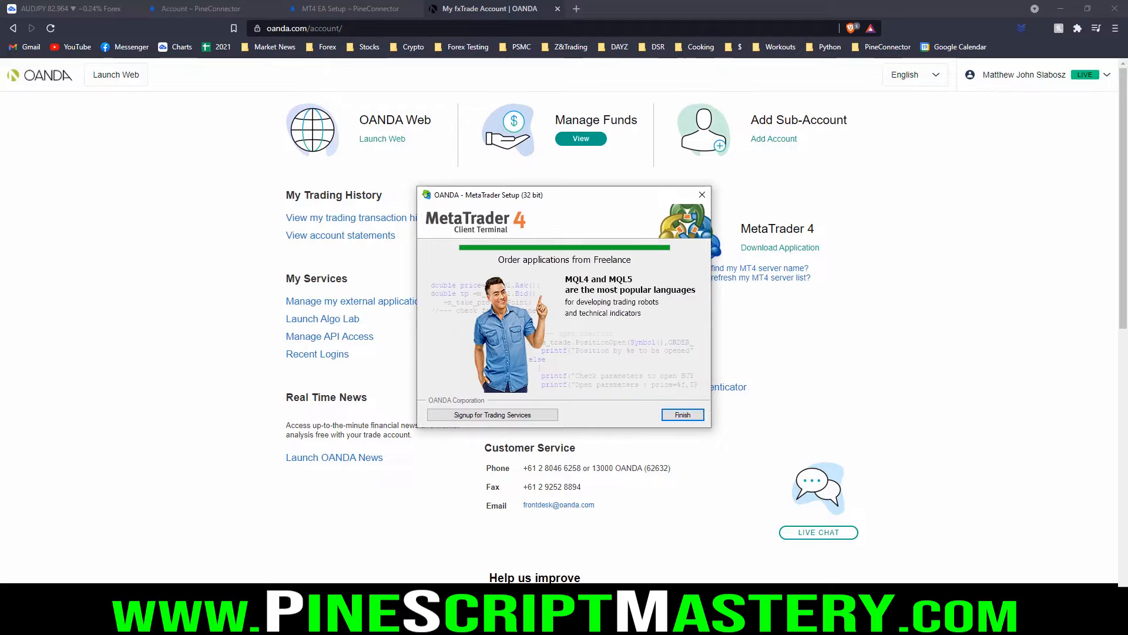
{"action": "key", "text": "Return"}
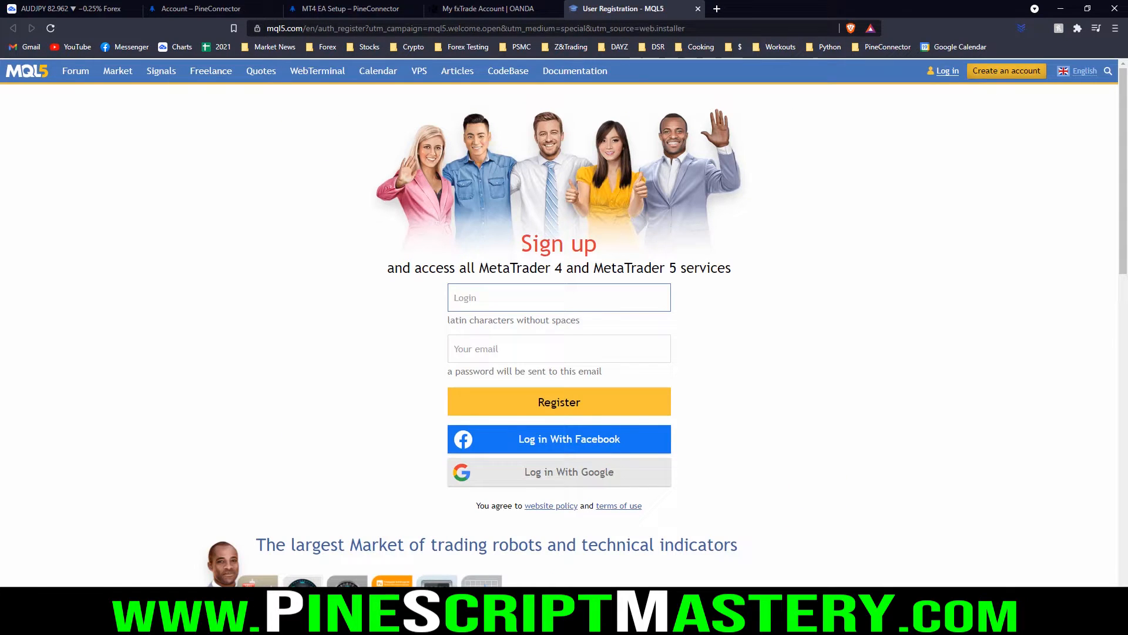
{"action": "left_click", "coordinate": [698, 9]}
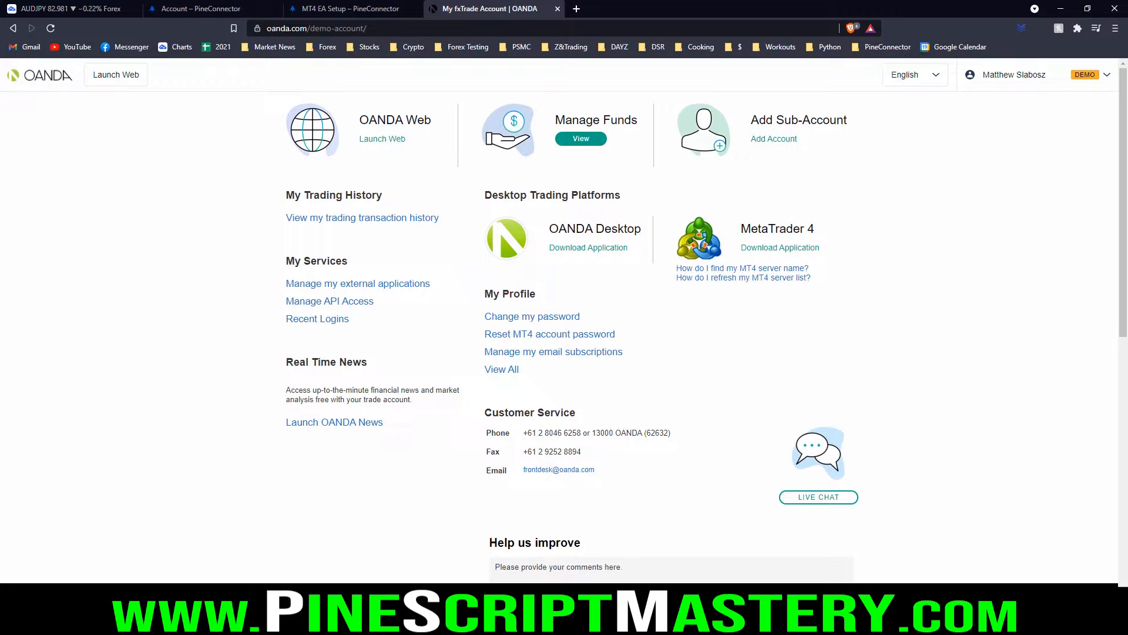
- Open the sub-account management page of the OANDA demo account
{"action": "mouse_move", "coordinate": [1068, 66]}
{"action": "left_mouse_down"}
{"action": "mouse_move", "coordinate": [1066, 85]}
{"action": "mouse_move", "coordinate": [1049, 68]}
{"action": "left_mouse_up"}
{"action": "key", "text": "Escape"}
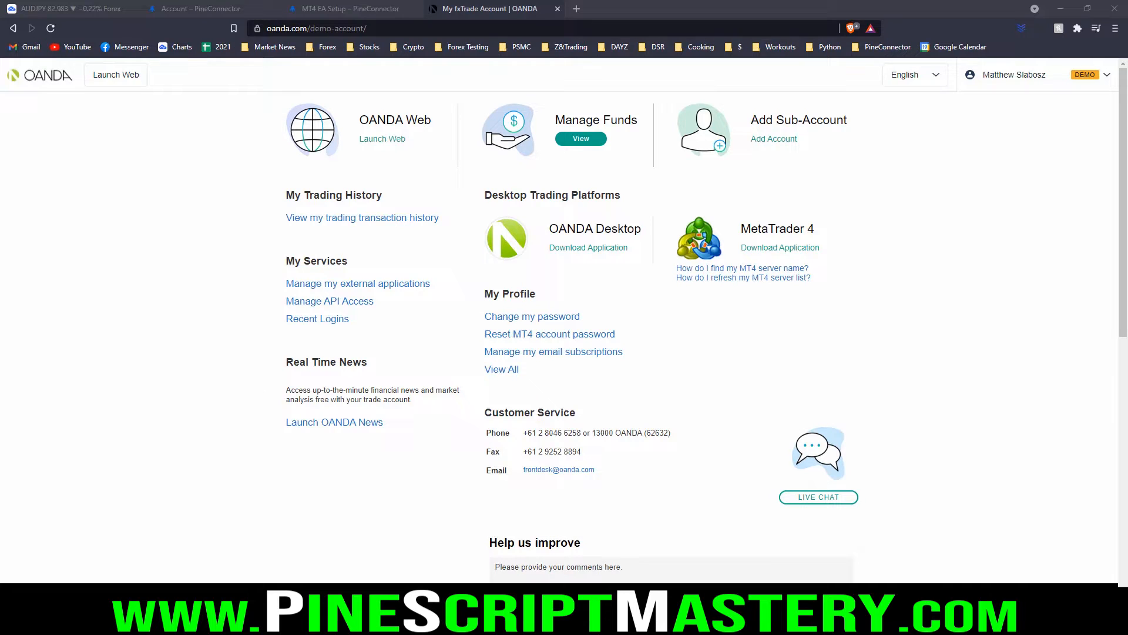
{"action": "mouse_move", "coordinate": [667, 99]}
{"action": "left_mouse_down"}
{"action": "mouse_move", "coordinate": [853, 178]}
{"action": "mouse_move", "coordinate": [850, 99]}
{"action": "mouse_move", "coordinate": [652, 96]}
{"action": "left_mouse_up"}
{"action": "key", "text": "Escape"}
{"action": "left_click", "coordinate": [774, 140]}
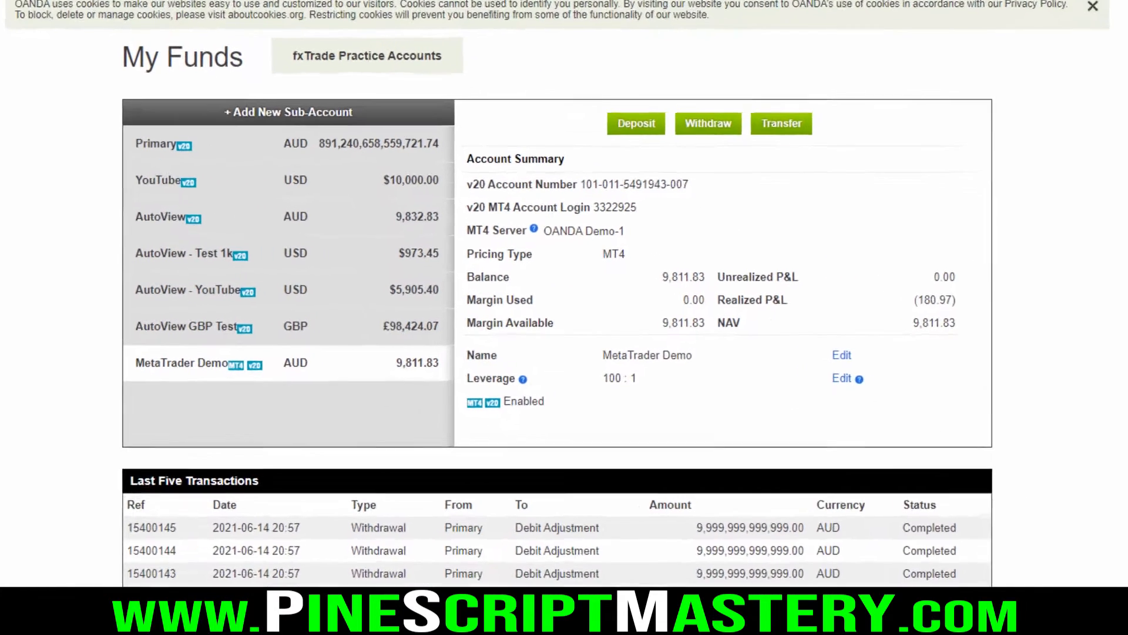
- Examine the Primary balance, the MetaTrader Demo sub-account, and its MT4 login and server details in the account summary
{"action": "mouse_move", "coordinate": [127, 164]}
{"action": "left_mouse_down"}
{"action": "mouse_move", "coordinate": [446, 169]}
{"action": "mouse_move", "coordinate": [193, 116]}
{"action": "mouse_move", "coordinate": [137, 164]}
{"action": "left_mouse_up"}
{"action": "left_click_drag", "start_coordinate": [313, 156], "coordinate": [365, 157]}
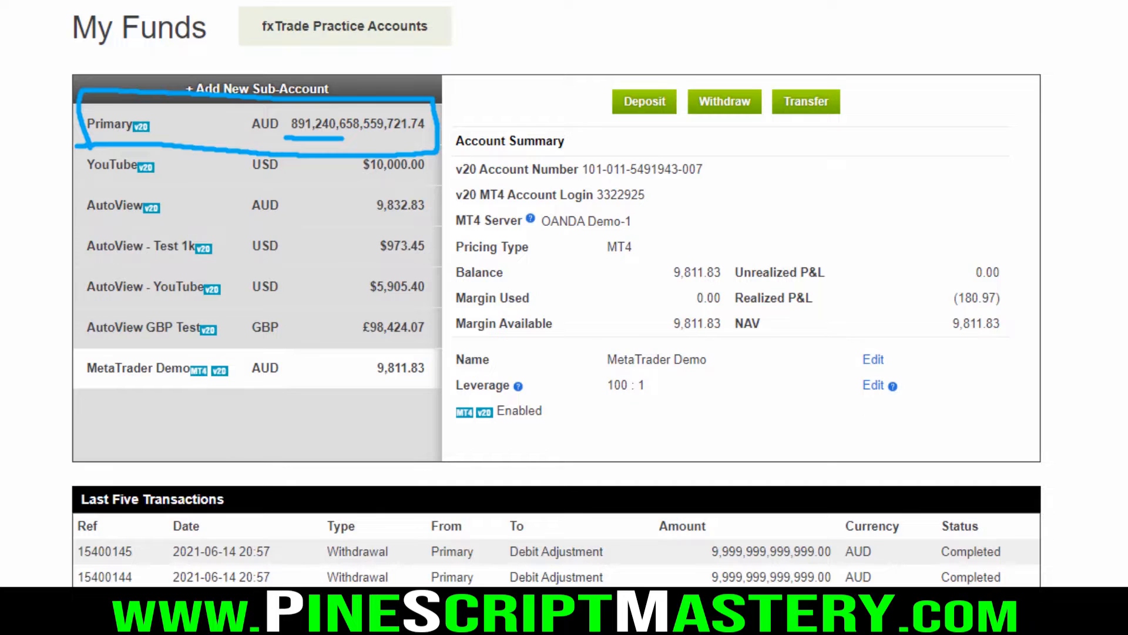
{"action": "key", "text": "Escape"}
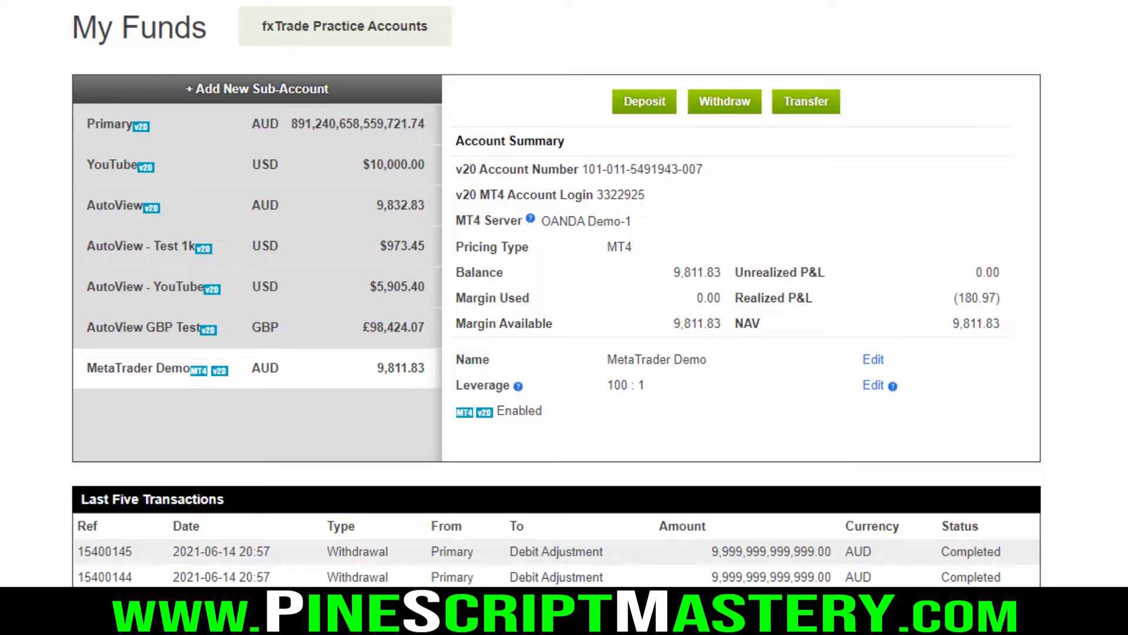
{"action": "mouse_move", "coordinate": [81, 400]}
{"action": "left_mouse_down"}
{"action": "mouse_move", "coordinate": [444, 399]}
{"action": "mouse_move", "coordinate": [381, 346]}
{"action": "mouse_move", "coordinate": [93, 342]}
{"action": "mouse_move", "coordinate": [81, 393]}
{"action": "left_mouse_up"}
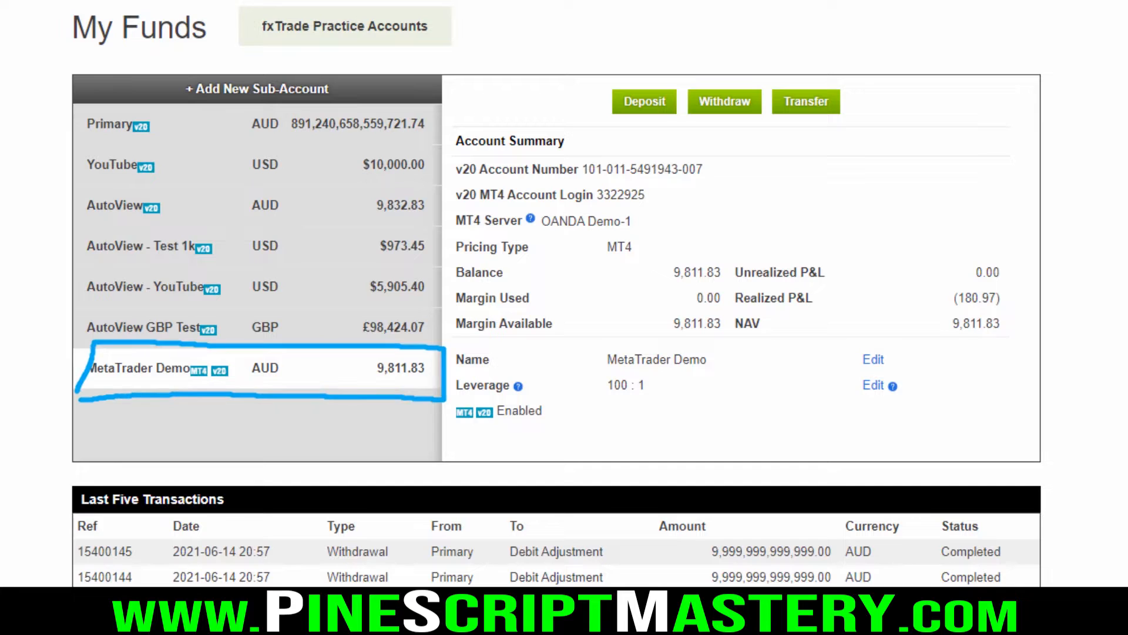
{"action": "key", "text": "Escape"}
{"action": "mouse_move", "coordinate": [447, 154]}
{"action": "left_mouse_down"}
{"action": "mouse_move", "coordinate": [446, 211]}
{"action": "mouse_move", "coordinate": [534, 236]}
{"action": "mouse_move", "coordinate": [734, 237]}
{"action": "mouse_move", "coordinate": [724, 138]}
{"action": "mouse_move", "coordinate": [458, 145]}
{"action": "mouse_move", "coordinate": [436, 167]}
{"action": "left_mouse_up"}
{"action": "left_click_drag", "start_coordinate": [595, 206], "coordinate": [659, 201]}
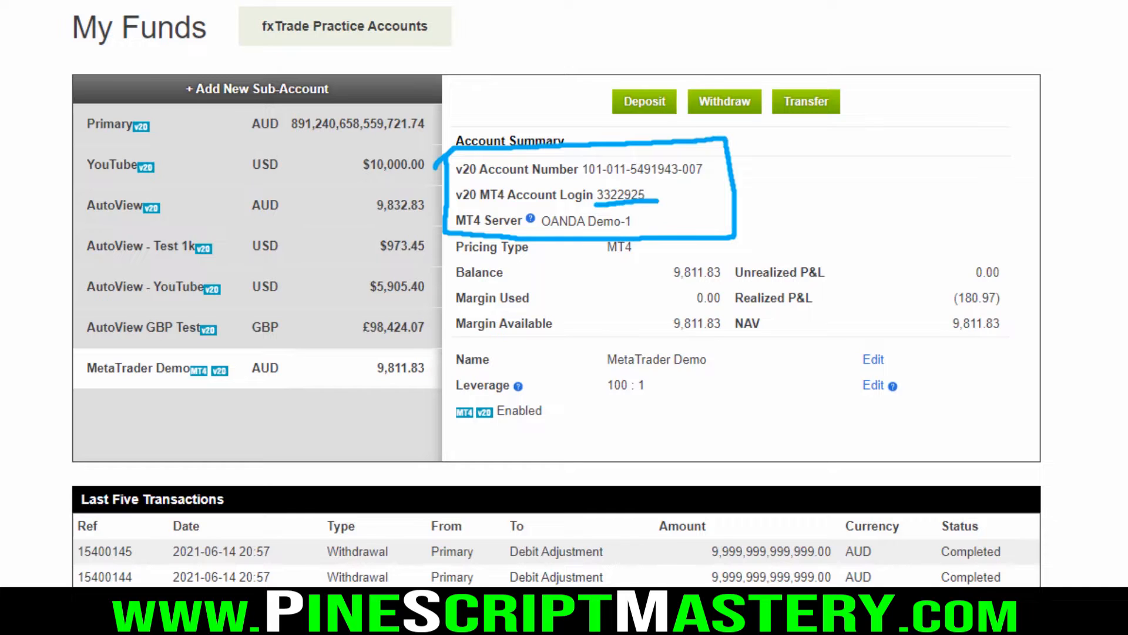
{"action": "left_click_drag", "start_coordinate": [536, 232], "coordinate": [630, 231]}
{"action": "key", "text": "Escape"}
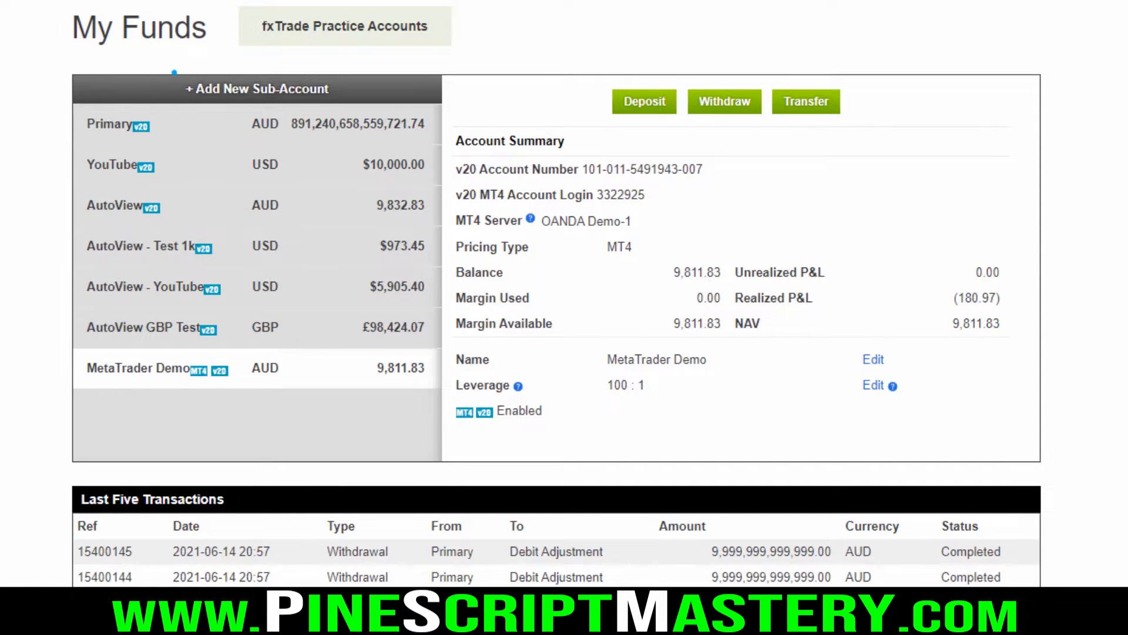
- Check the fields for adding a v20 MetaTrader 4 sub-account, and go back to the MetaTrader Demo account summary without saving
{"action": "mouse_move", "coordinate": [174, 73]}
{"action": "left_mouse_down"}
{"action": "mouse_move", "coordinate": [359, 105]}
{"action": "mouse_move", "coordinate": [157, 69]}
{"action": "left_mouse_up"}
{"action": "key", "text": "Escape"}
{"action": "left_click", "coordinate": [199, 89]}
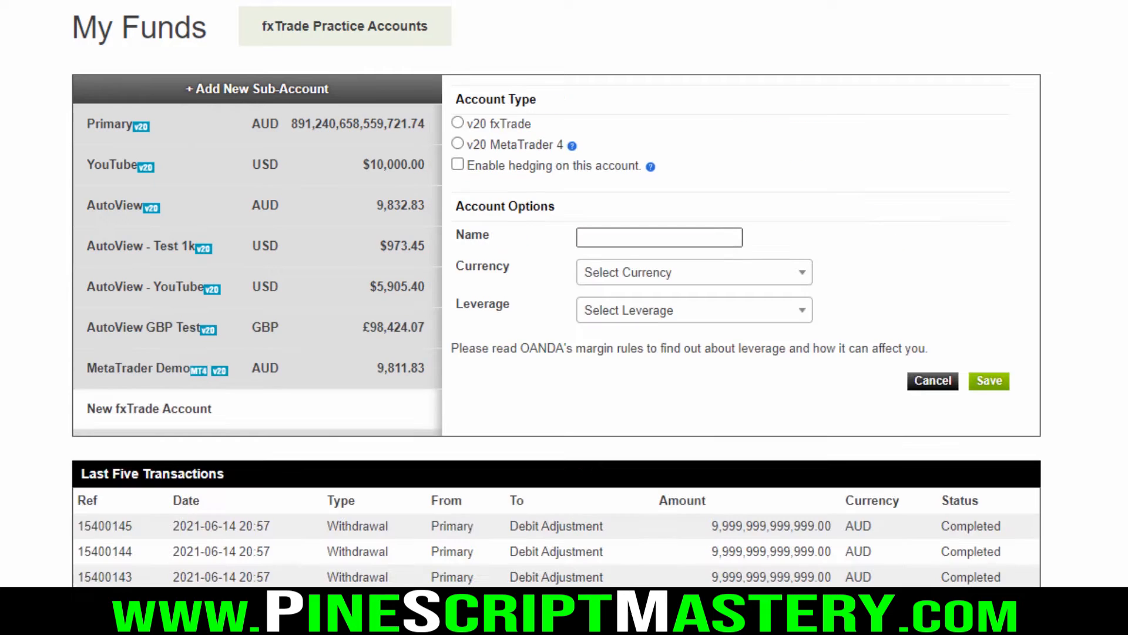
{"action": "mouse_move", "coordinate": [456, 144]}
{"action": "left_mouse_down"}
{"action": "mouse_move", "coordinate": [579, 154]}
{"action": "mouse_move", "coordinate": [469, 130]}
{"action": "mouse_move", "coordinate": [442, 146]}
{"action": "left_mouse_up"}
{"action": "key", "text": "Escape"}
{"action": "left_click", "coordinate": [457, 144]}
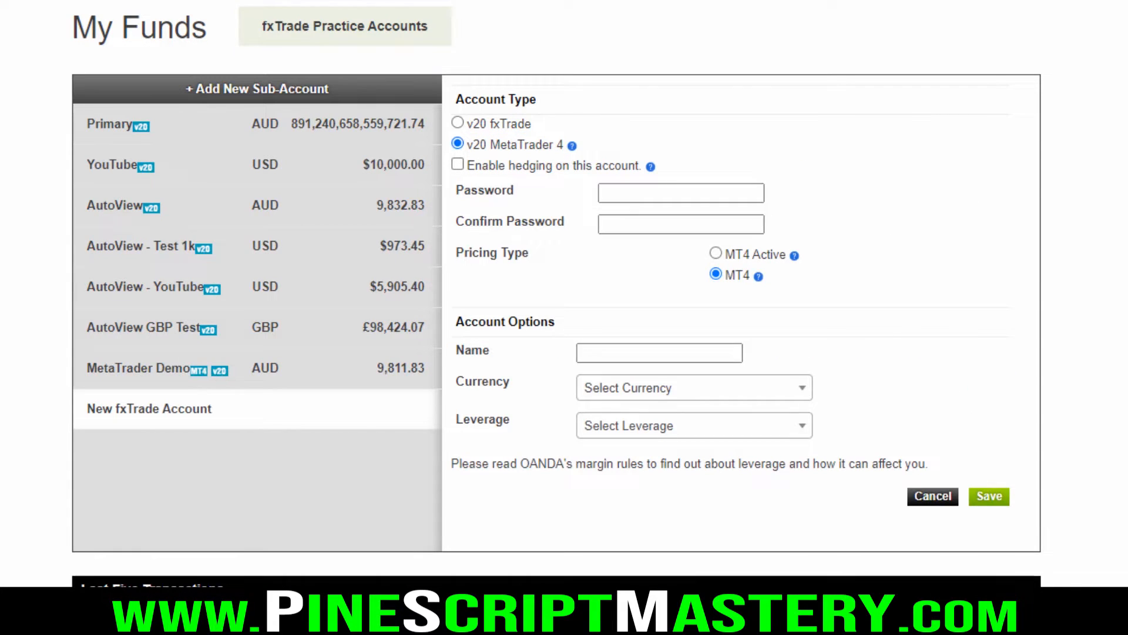
{"action": "left_click", "coordinate": [211, 369]}
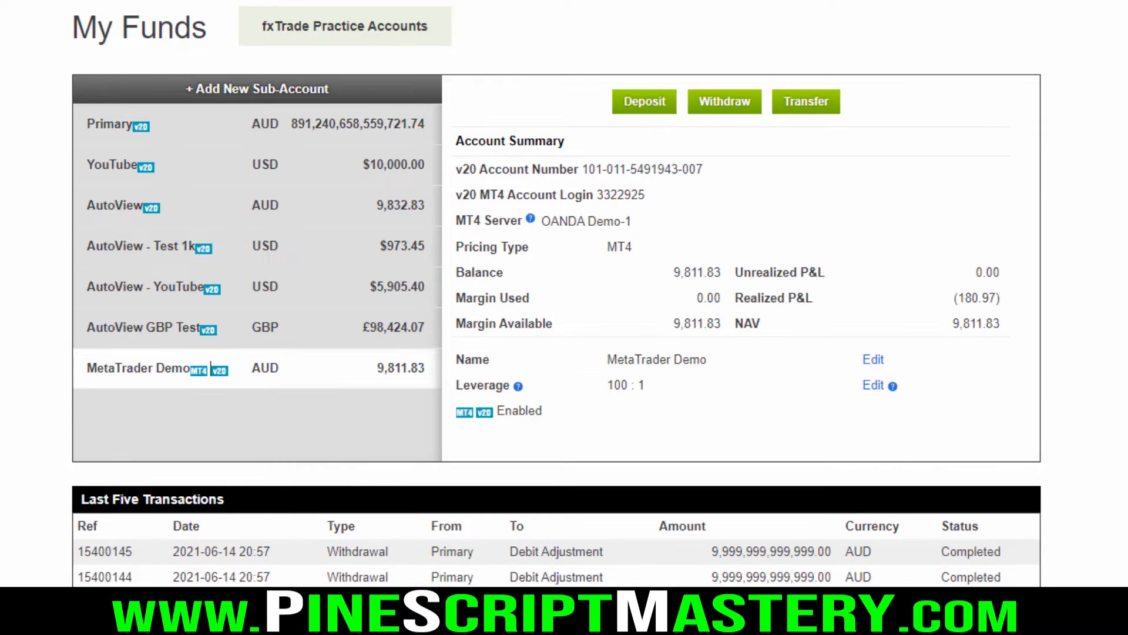
{"action": "mouse_move", "coordinate": [445, 227]}
{"action": "left_mouse_down"}
{"action": "mouse_move", "coordinate": [654, 236]}
{"action": "mouse_move", "coordinate": [498, 176]}
{"action": "mouse_move", "coordinate": [442, 218]}
{"action": "left_mouse_up"}
{"action": "left_click_drag", "start_coordinate": [62, 399], "coordinate": [206, 385]}
{"action": "key", "text": "Escape"}
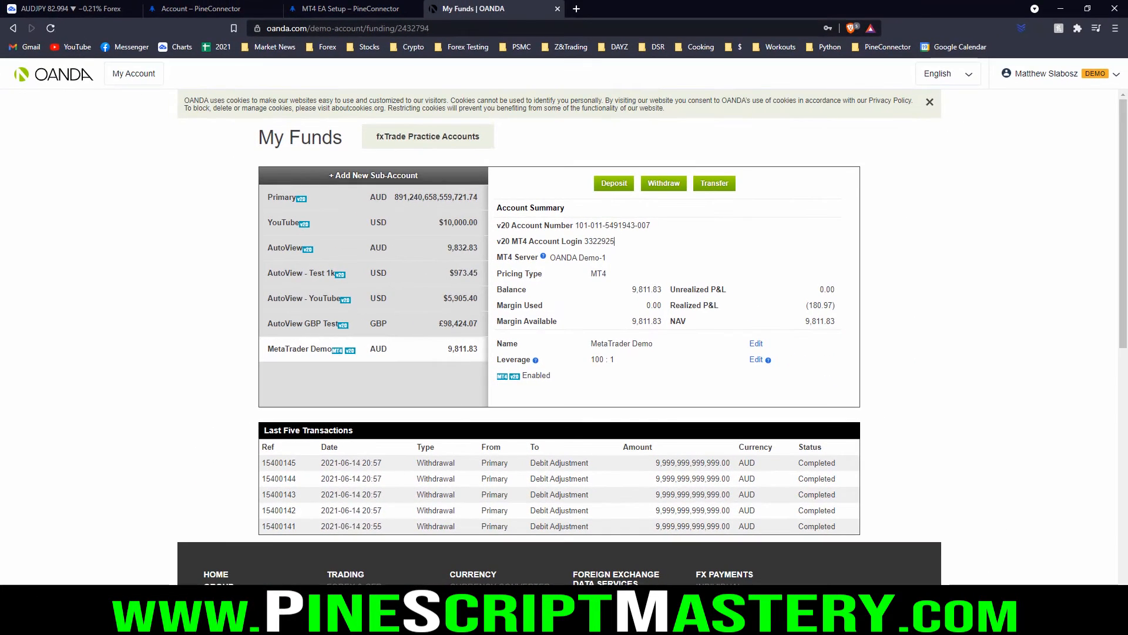
- Launch the OANDA - MetaTrader desktop app
{"action": "key", "text": "super"}
{"action": "type", "text": "meta"}
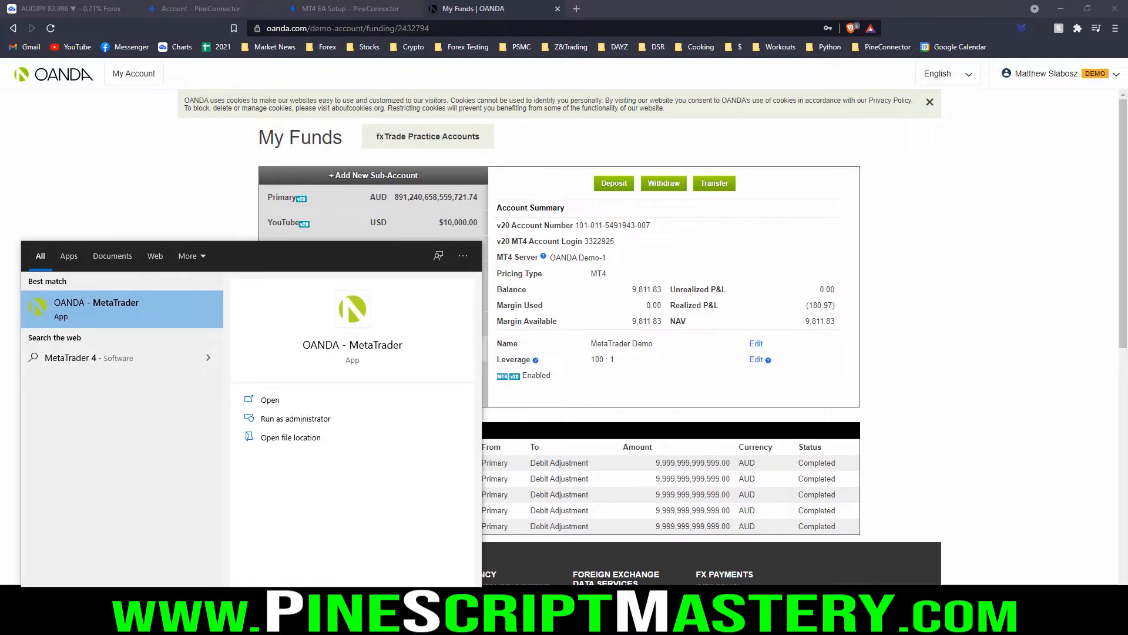
{"action": "key", "text": "Return"}
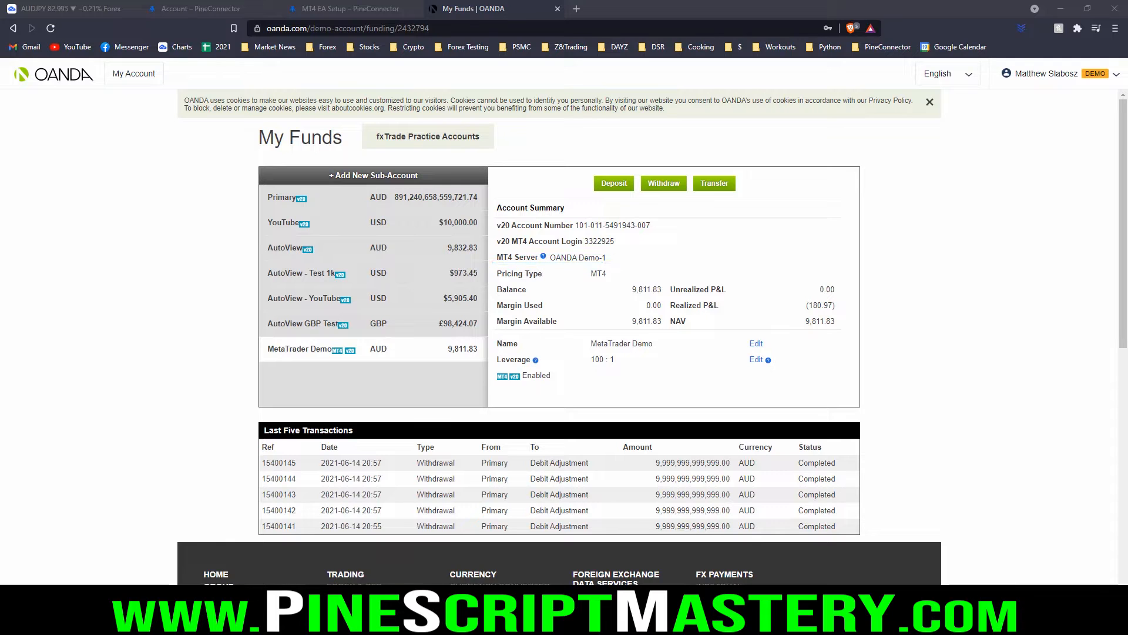
- Copy the v20 MT4 account login number from the MetaTrader Demo account summary
{"action": "double_click", "coordinate": [599, 241]}
{"action": "key", "text": "ctrl+c"}
{"action": "right_click", "coordinate": [597, 242]}
{"action": "left_click", "coordinate": [626, 251]}
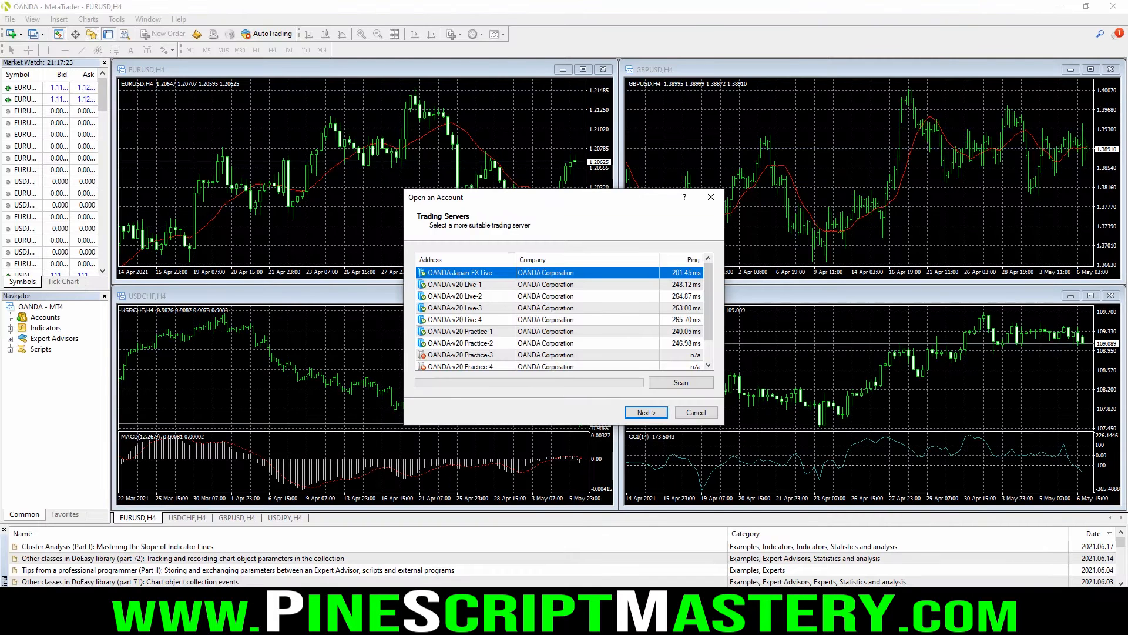
- Choose OANDA-v20 Practice-1 as the trading server and continue to the account type selection
{"action": "scroll", "coordinate": [564, 311], "scroll_direction": "down", "scroll_amount": 1}
{"action": "left_click", "coordinate": [461, 308]}
{"action": "scroll", "coordinate": [564, 317], "scroll_direction": "up", "scroll_amount": 1}
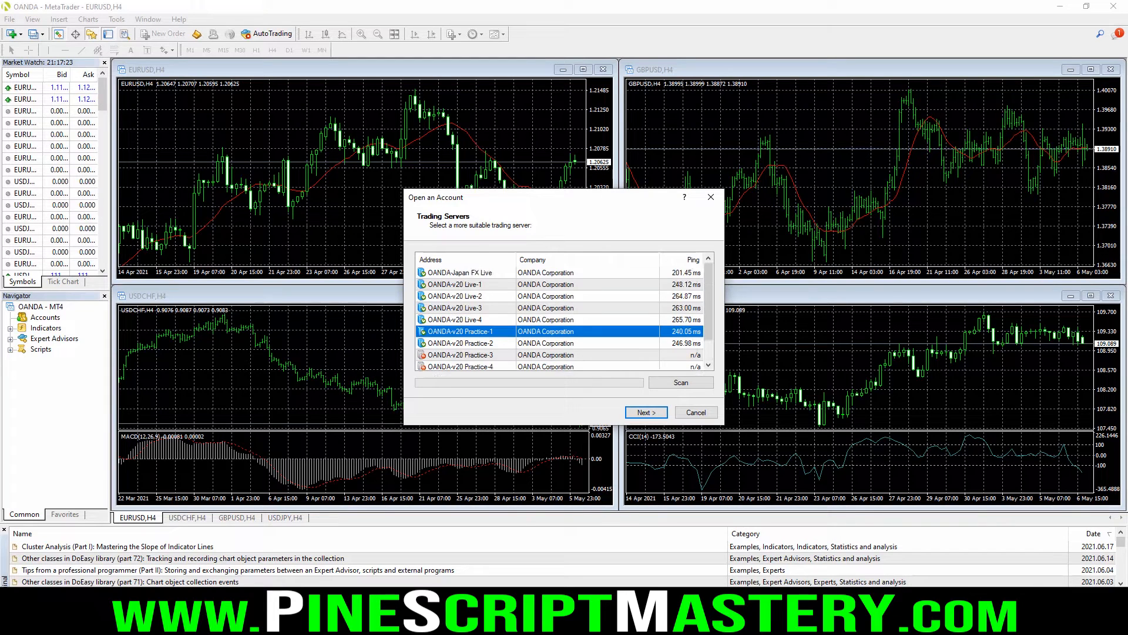
{"action": "left_click", "coordinate": [647, 412]}
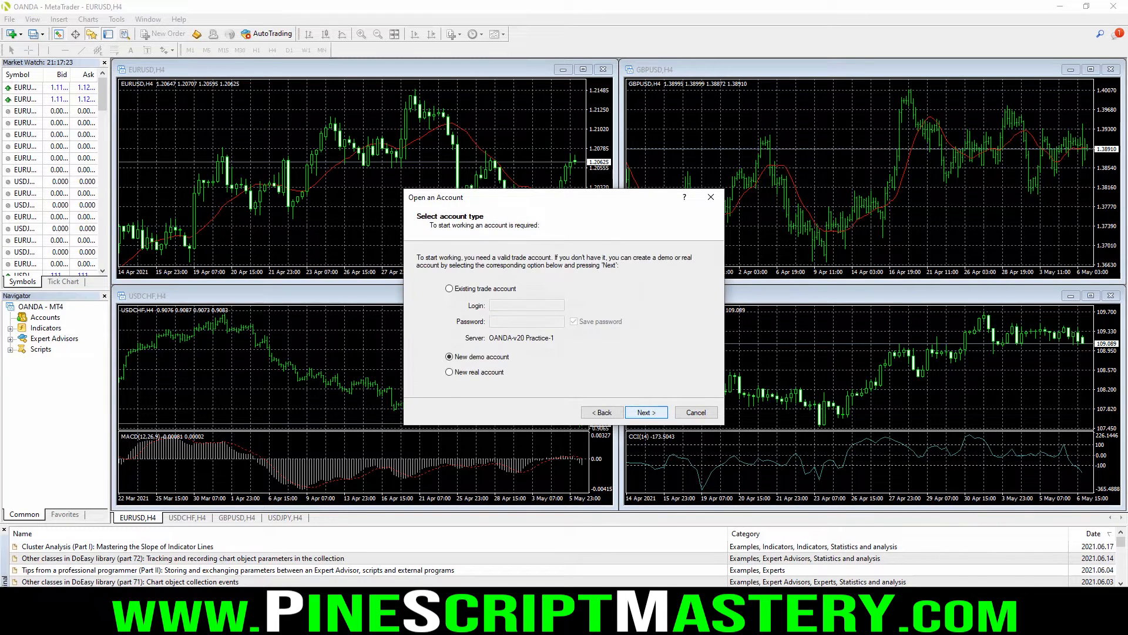
- Log in to an existing trade account using the copied MT4 login number and the account password
{"action": "left_click", "coordinate": [449, 289]}
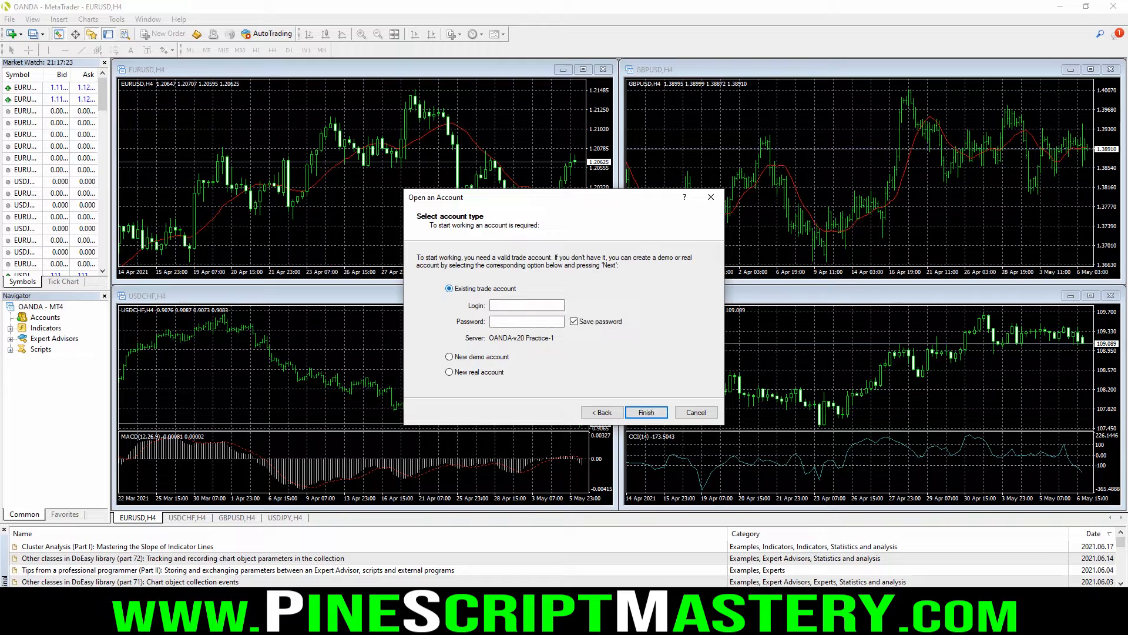
{"action": "left_click", "coordinate": [526, 305]}
{"action": "key", "text": "ctrl+v"}
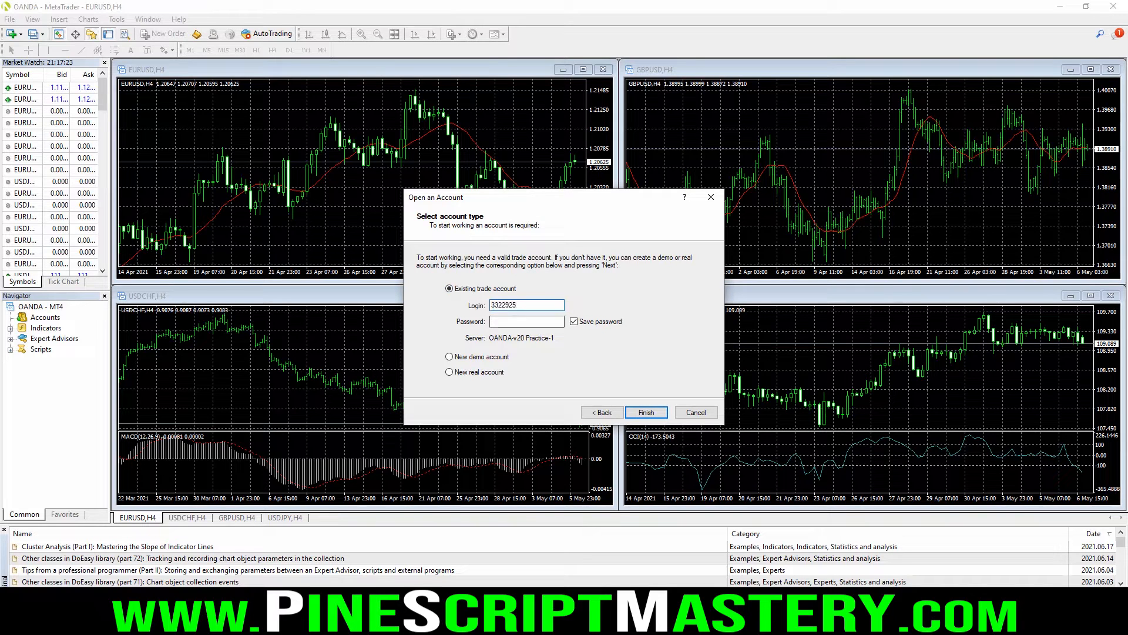
{"action": "left_click", "coordinate": [527, 322]}
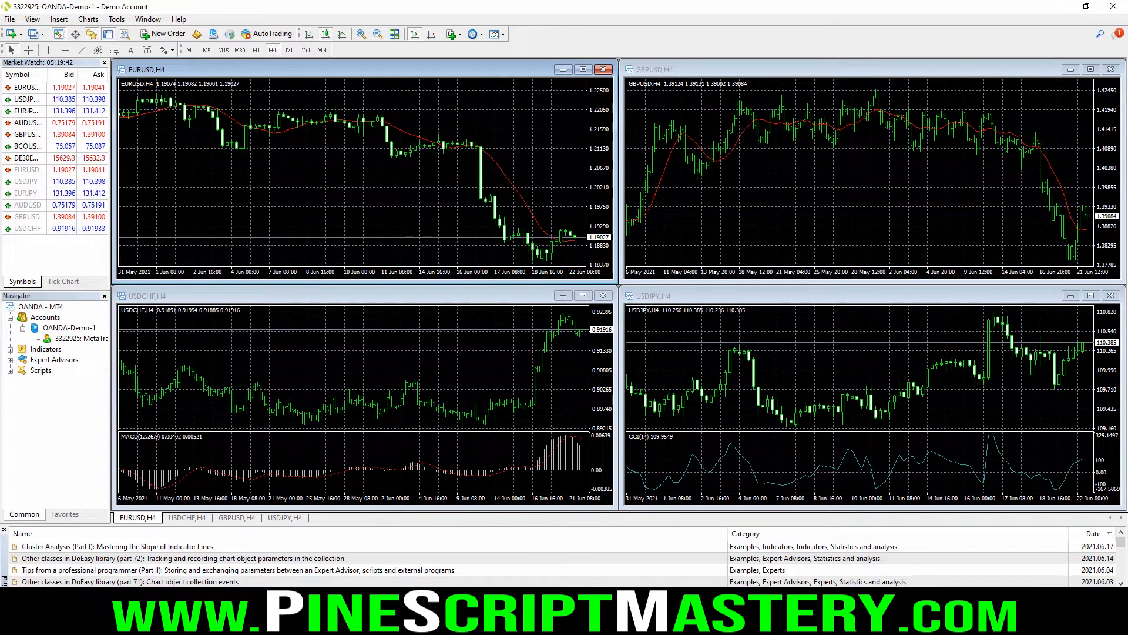
- Check the new order form for EURUSD-2 and close it without placing a trade
{"action": "left_click", "coordinate": [164, 33]}
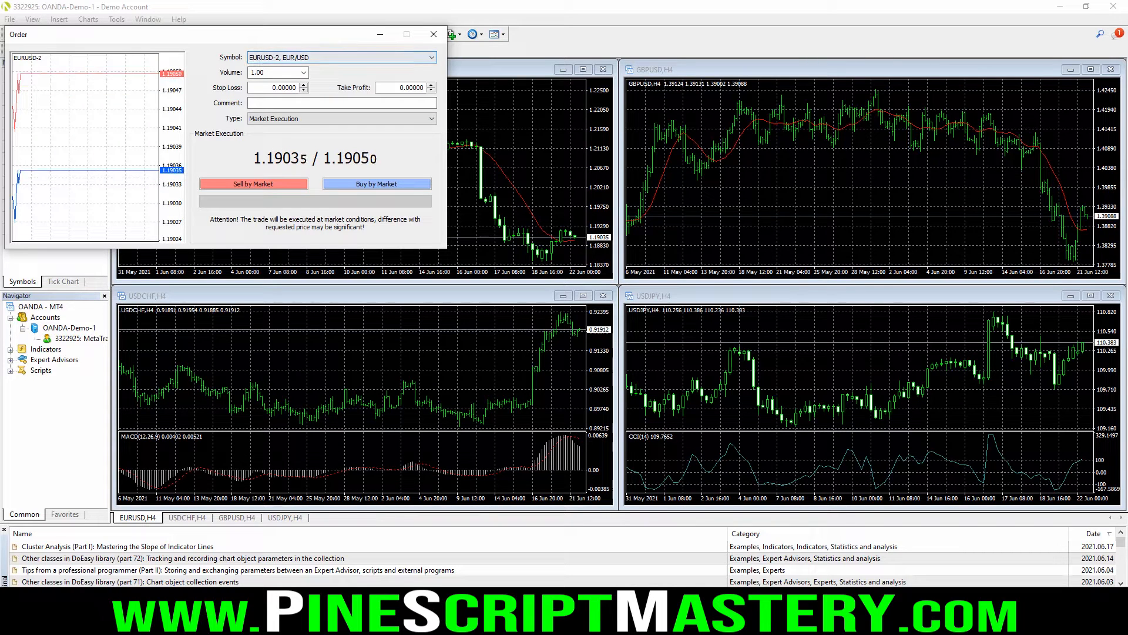
{"action": "left_click", "coordinate": [433, 34]}
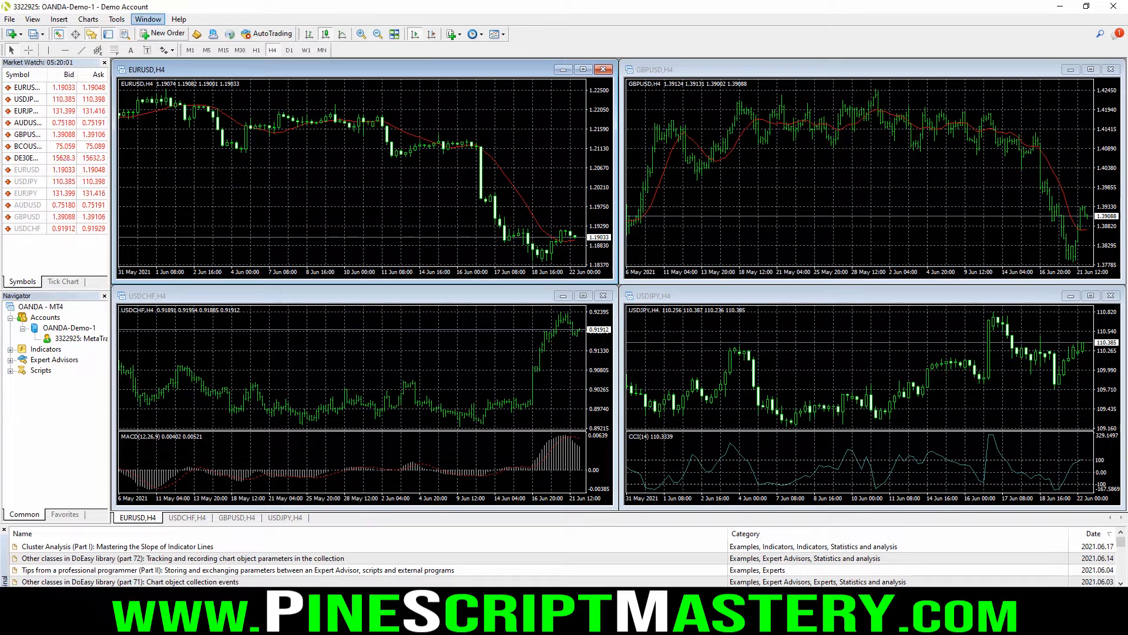
{"action": "left_click", "coordinate": [116, 19]}
{"action": "left_click", "coordinate": [140, 97]}
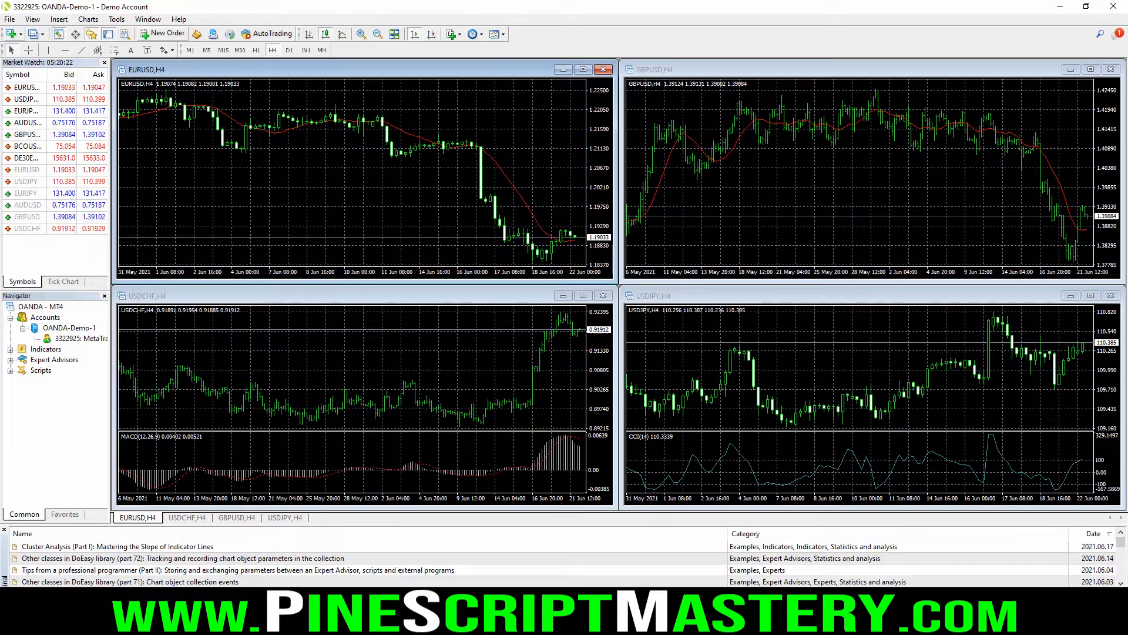
- Open the terminal's data folder and go to the Experts folder inside MQL4
{"action": "left_click", "coordinate": [10, 19]}
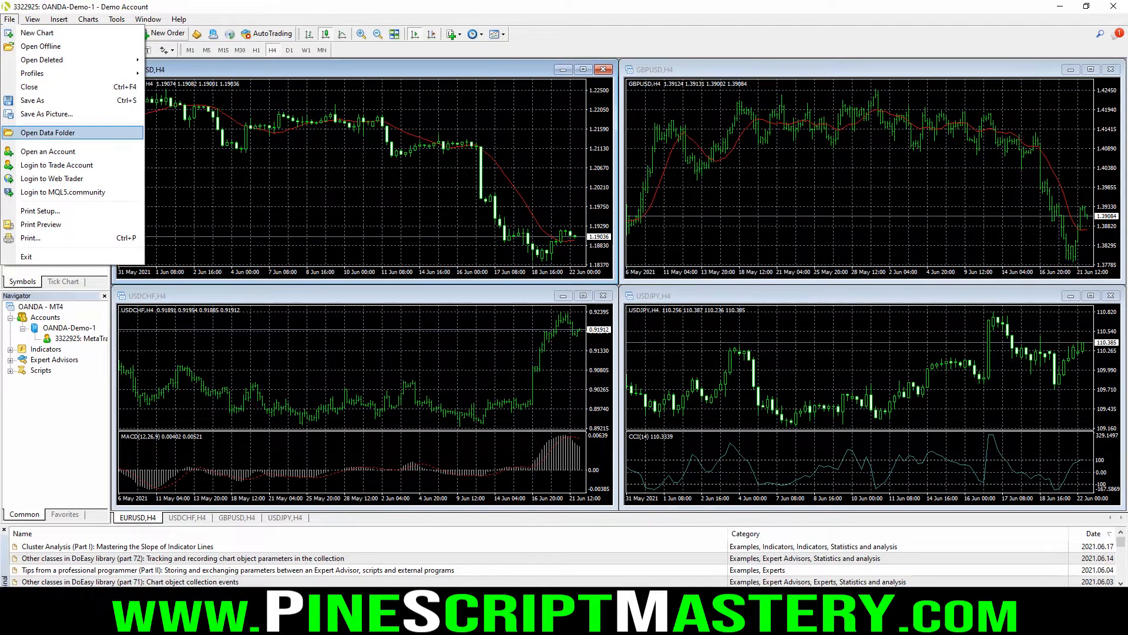
{"action": "left_click", "coordinate": [47, 132]}
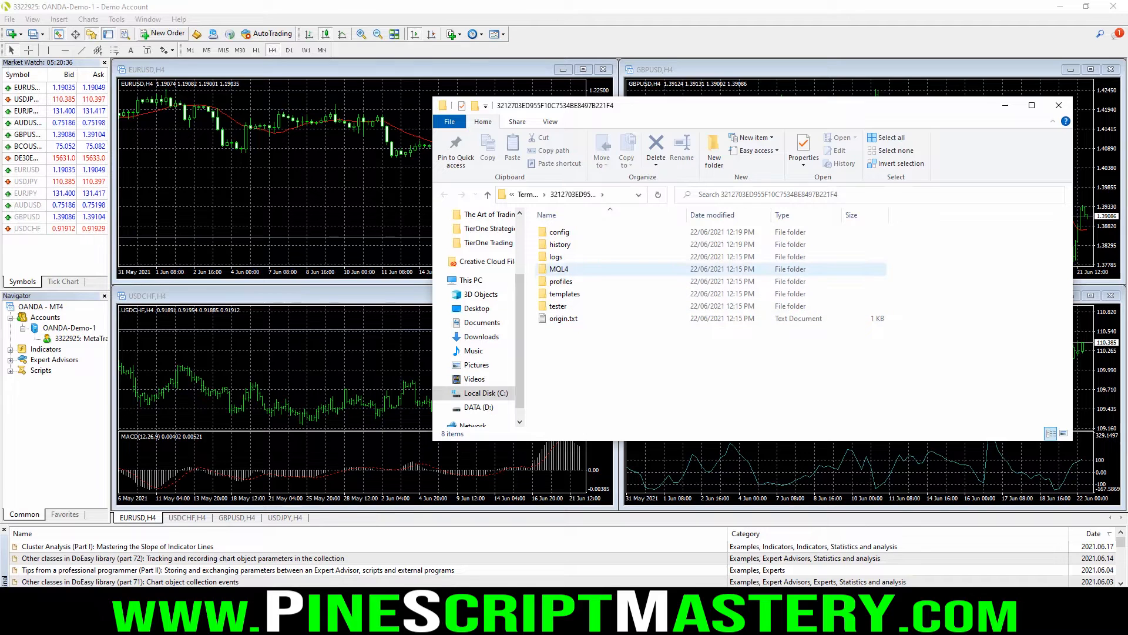
{"action": "double_click", "coordinate": [559, 269]}
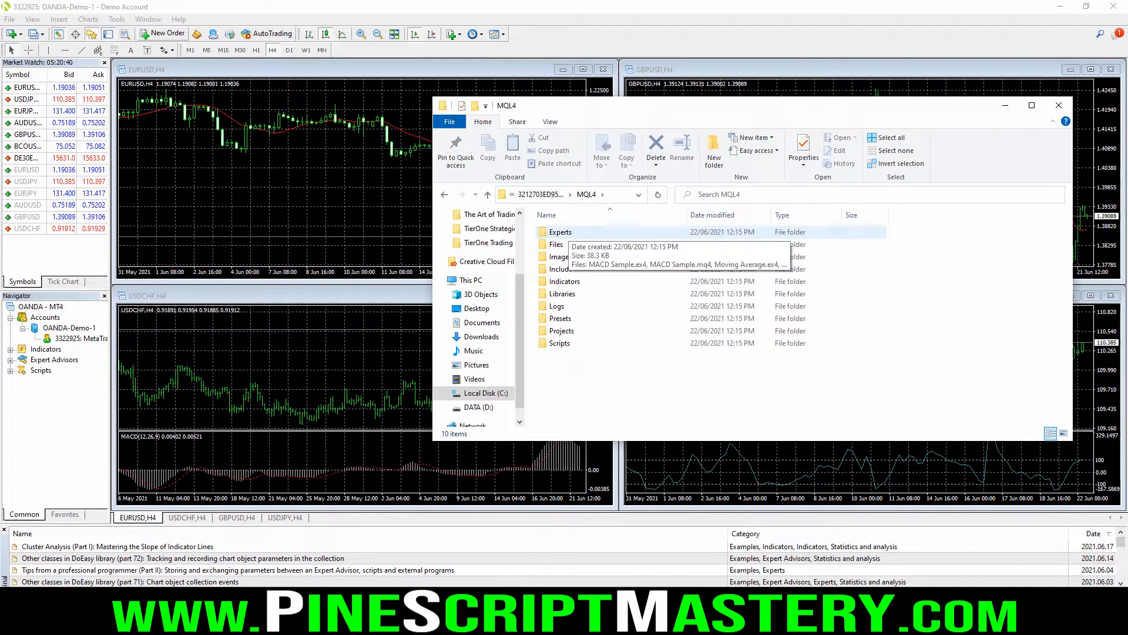
{"action": "double_click", "coordinate": [560, 232]}
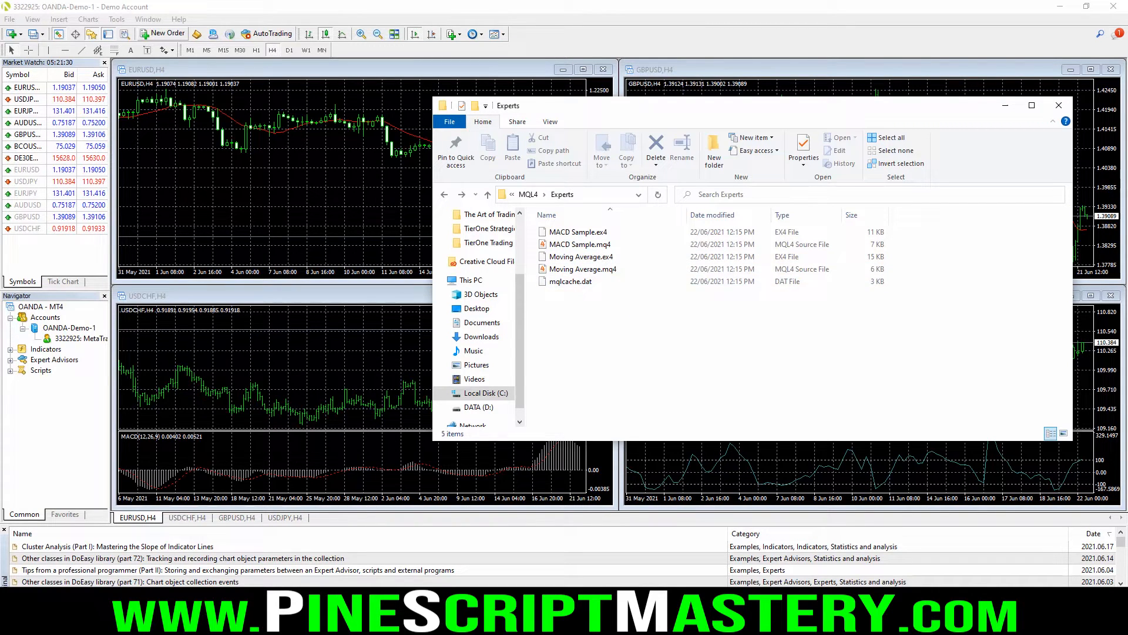
- Move PineConnector-MT4-2.070.ex4 from the Downloads folder into MQL4 > Experts and close the folder window
{"action": "left_click", "coordinate": [481, 337]}
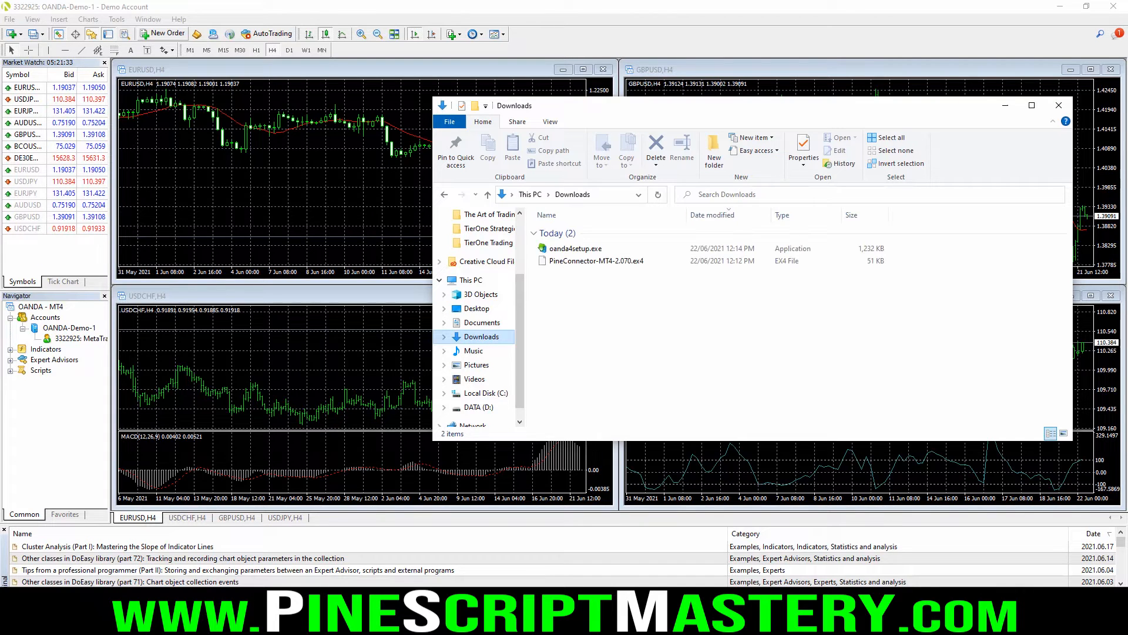
{"action": "right_click", "coordinate": [597, 261]}
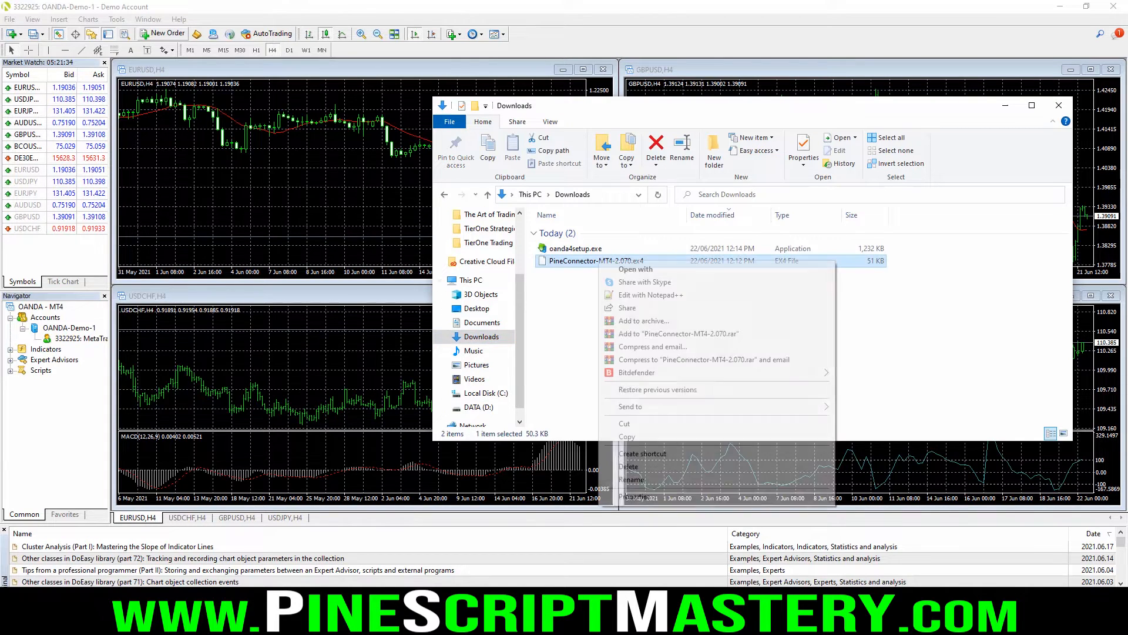
{"action": "left_click", "coordinate": [624, 423]}
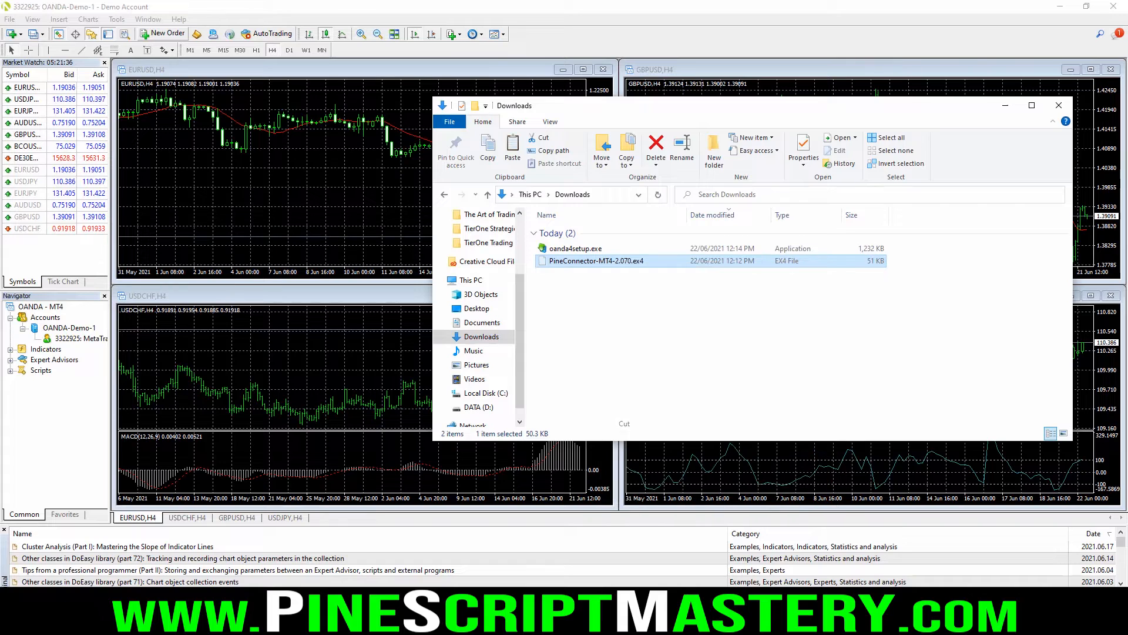
{"action": "left_click", "coordinate": [444, 195]}
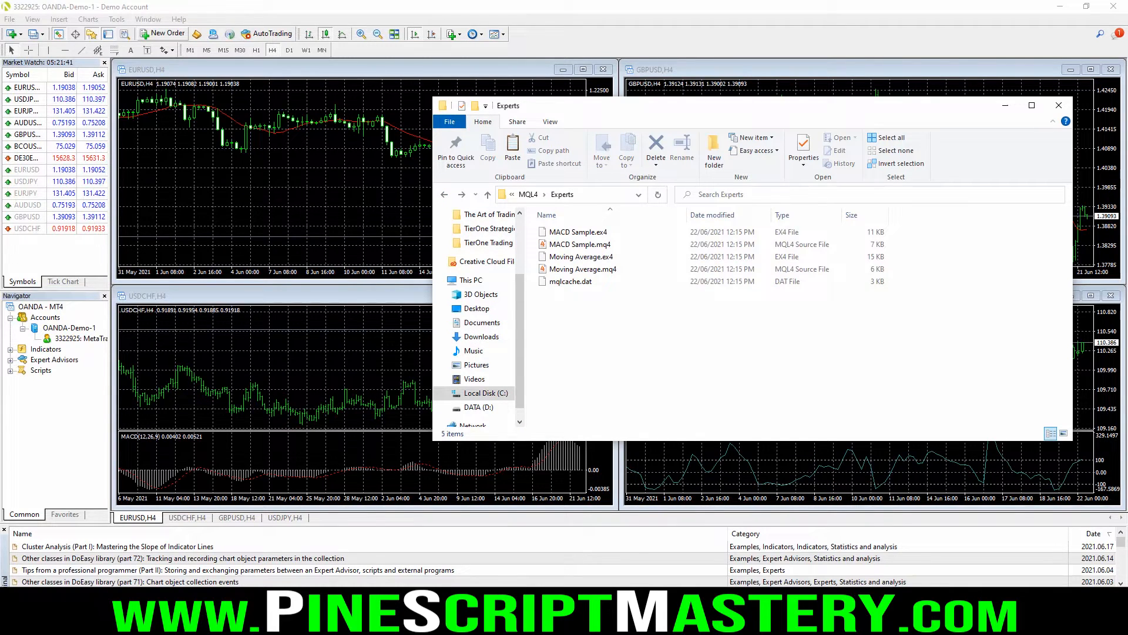
{"action": "key", "text": "ctrl+v"}
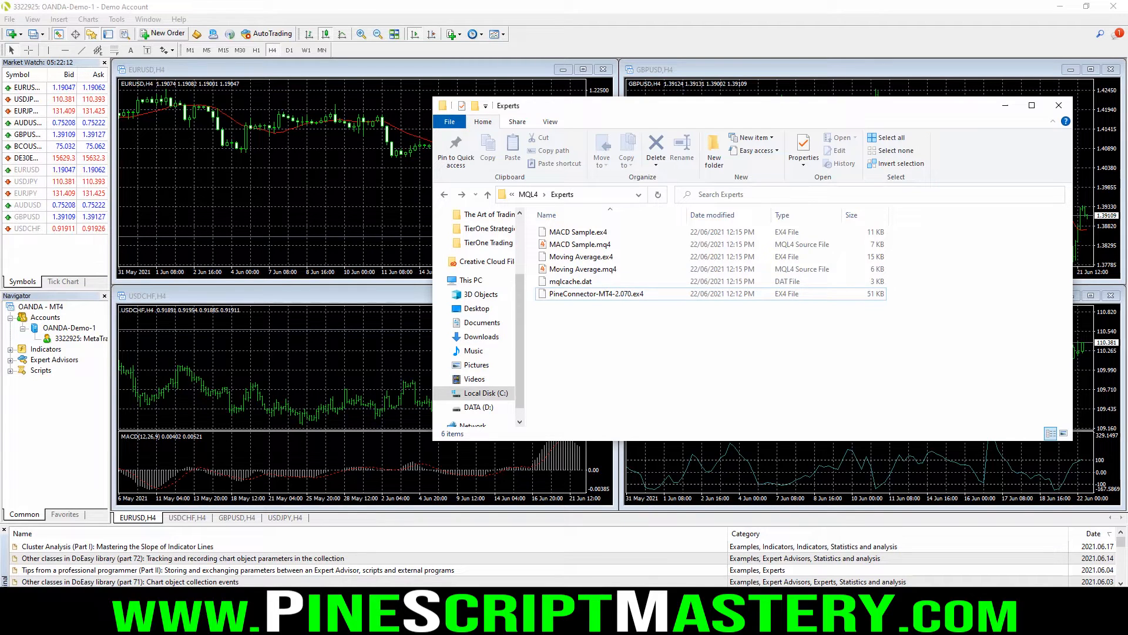
{"action": "left_click", "coordinate": [1059, 105]}
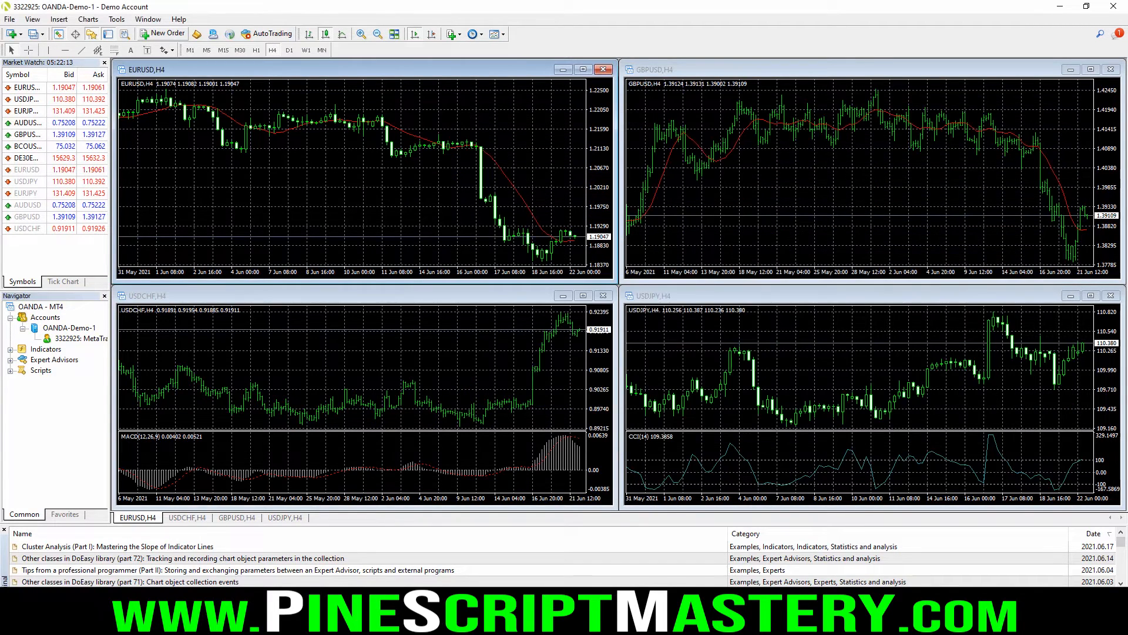
- Restart MetaTrader, expand the Expert Advisors in the Navigator, and locate PineConnector-MT4-2.070
{"action": "left_click", "coordinate": [1114, 7]}
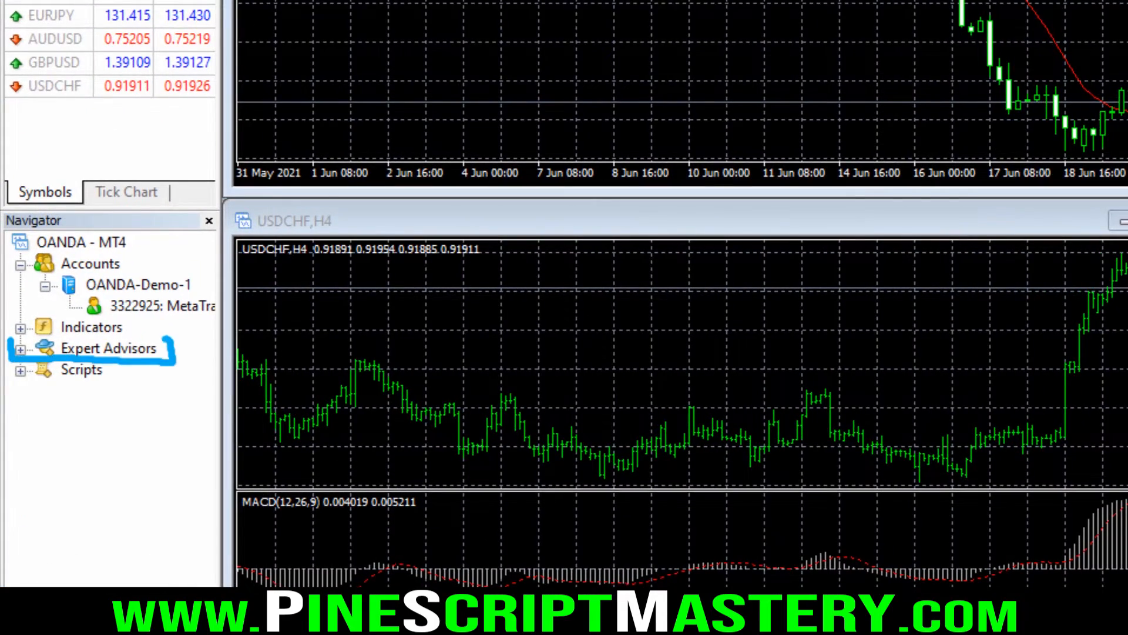
{"action": "left_click", "coordinate": [21, 349]}
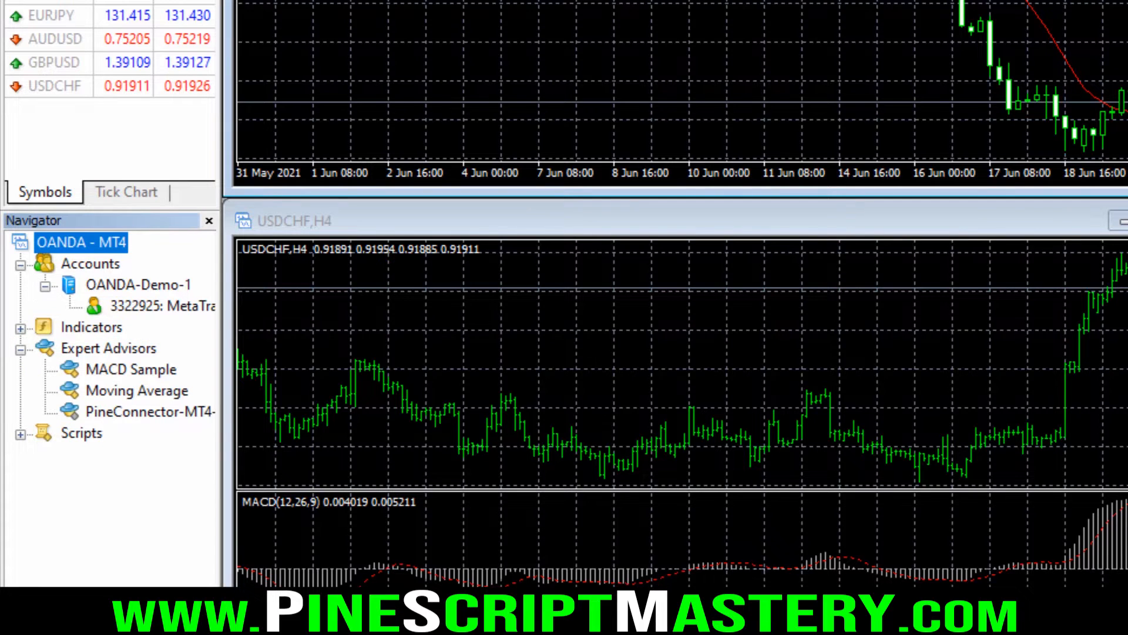
{"action": "left_click_drag", "start_coordinate": [72, 419], "coordinate": [216, 413]}
{"action": "left_click", "coordinate": [147, 412]}
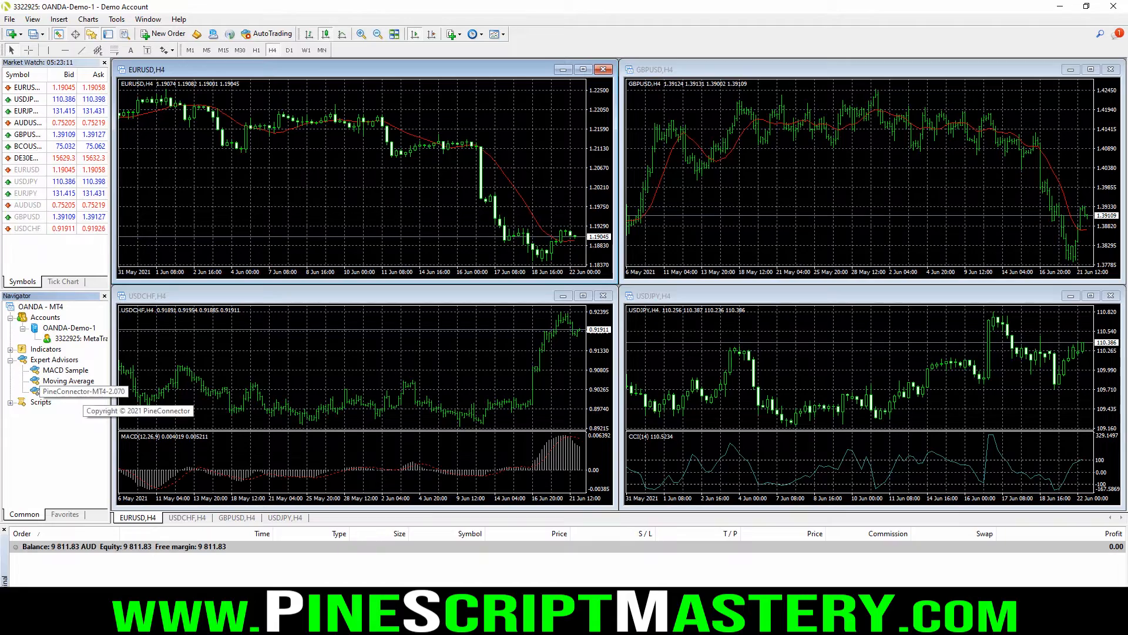
{"action": "left_click", "coordinate": [74, 391]}
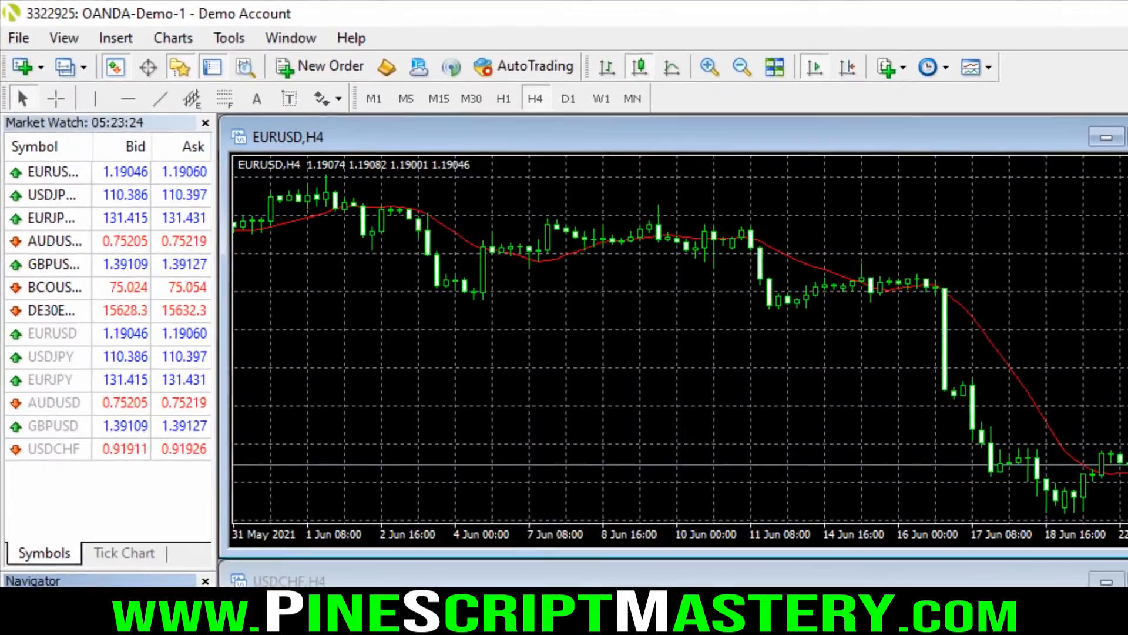
- Open the Expert Advisors settings in the terminal options
{"action": "key", "text": "alt+t"}
{"action": "key", "text": "Down"}
{"action": "key", "text": "Down"}
{"action": "key", "text": "Down"}
{"action": "key", "text": "Down"}
{"action": "key", "text": "Down"}
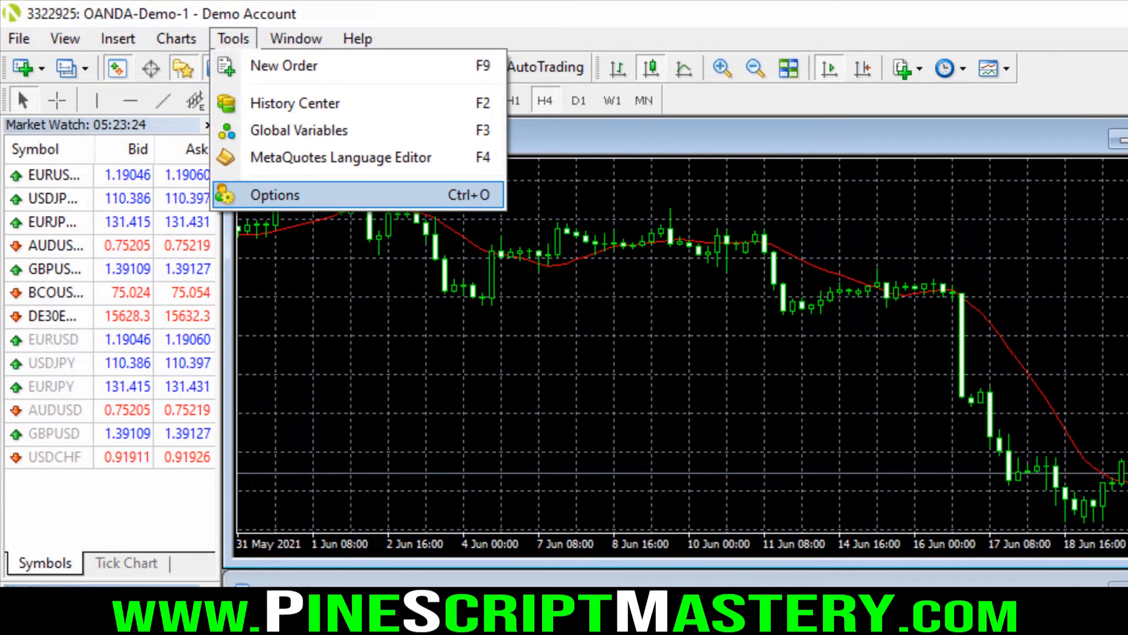
{"action": "key", "text": "Return"}
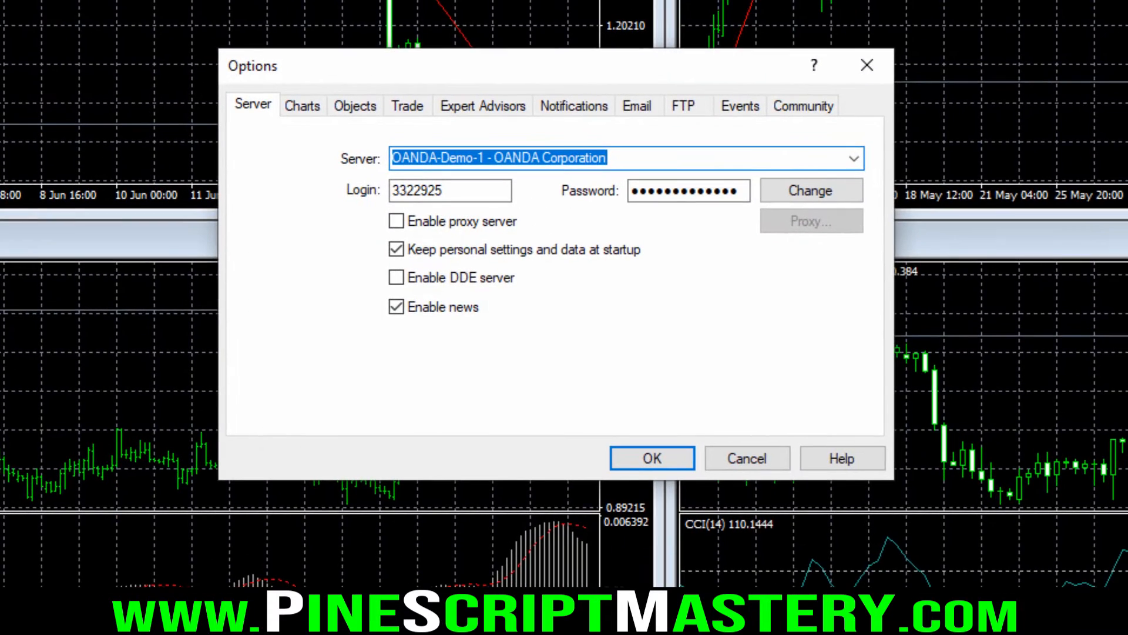
{"action": "mouse_move", "coordinate": [430, 89]}
{"action": "left_mouse_down"}
{"action": "mouse_move", "coordinate": [430, 122]}
{"action": "mouse_move", "coordinate": [529, 123]}
{"action": "mouse_move", "coordinate": [466, 85]}
{"action": "mouse_move", "coordinate": [429, 91]}
{"action": "left_mouse_up"}
{"action": "left_click", "coordinate": [483, 106]}
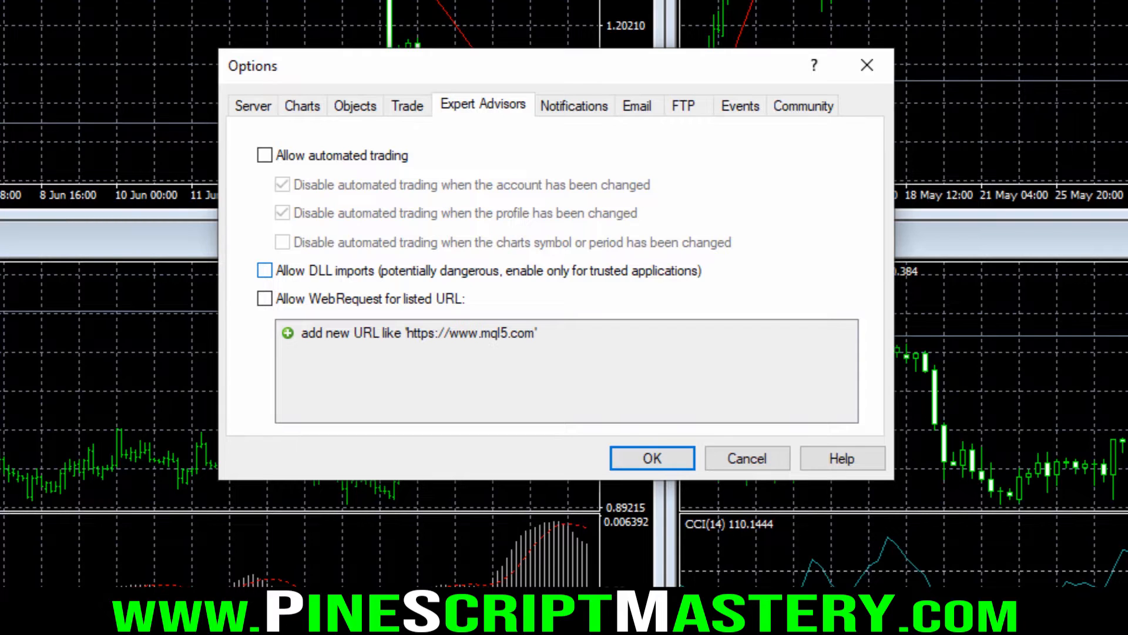
- Allow DLL imports and automated trading, turn off disabling automated trading on account or profile changes, and apply the options
{"action": "left_click_drag", "start_coordinate": [379, 283], "coordinate": [703, 288]}
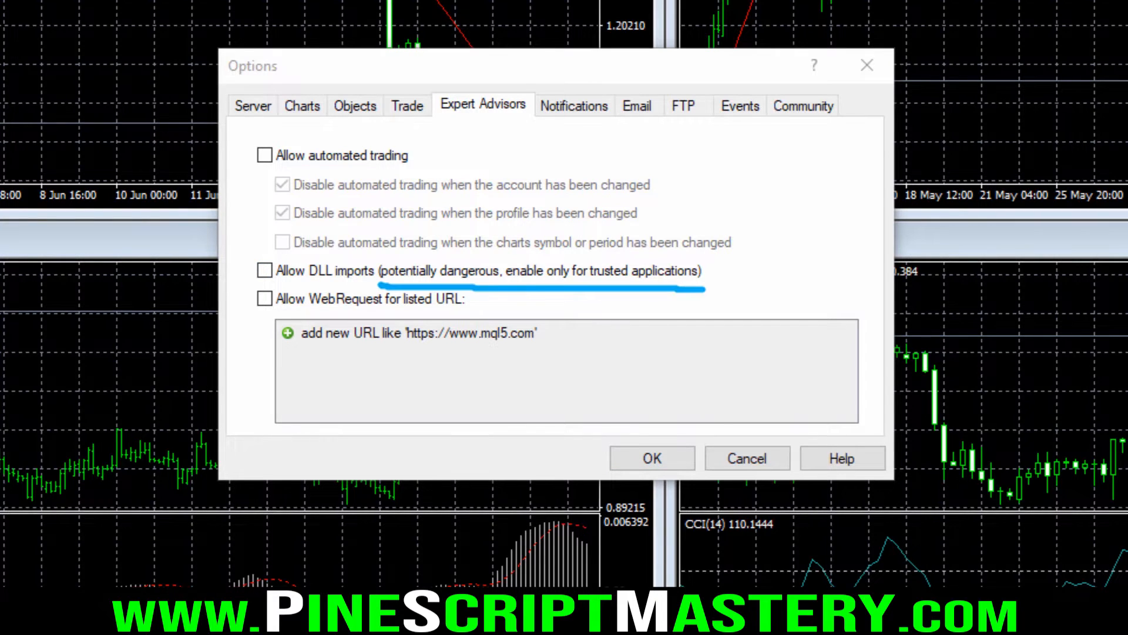
{"action": "key", "text": "Escape"}
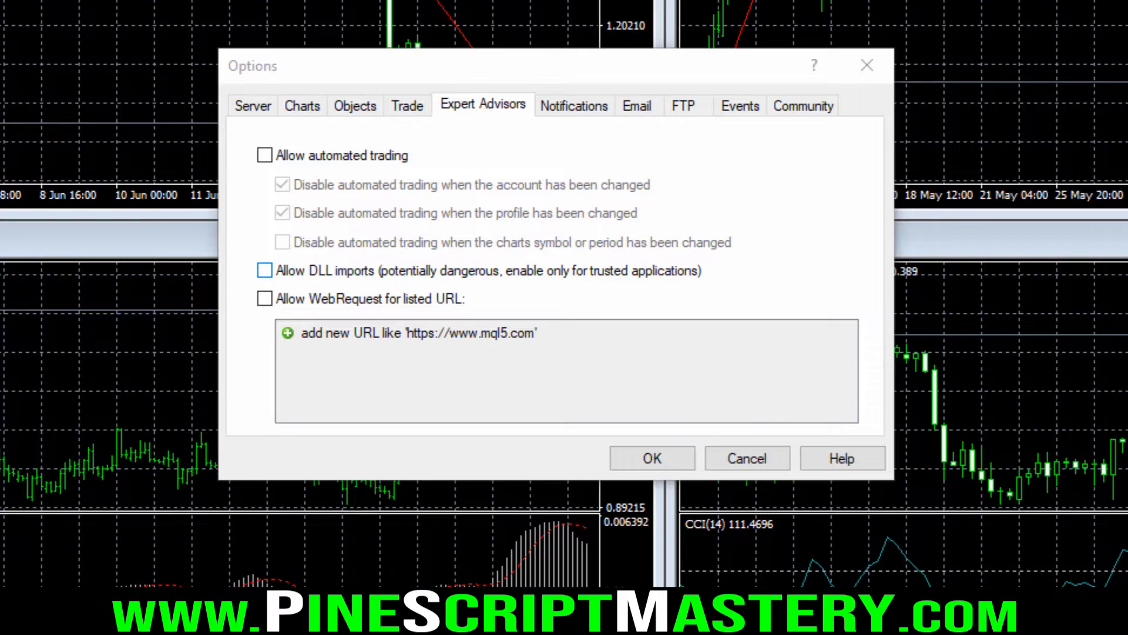
{"action": "left_click", "coordinate": [265, 270]}
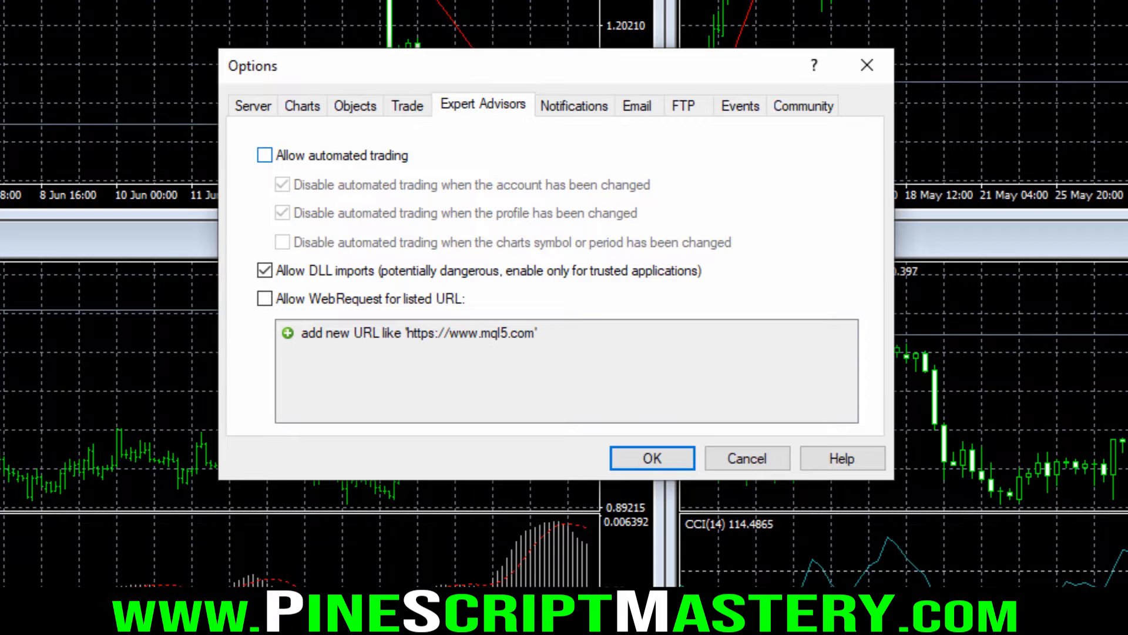
{"action": "left_click", "coordinate": [264, 156]}
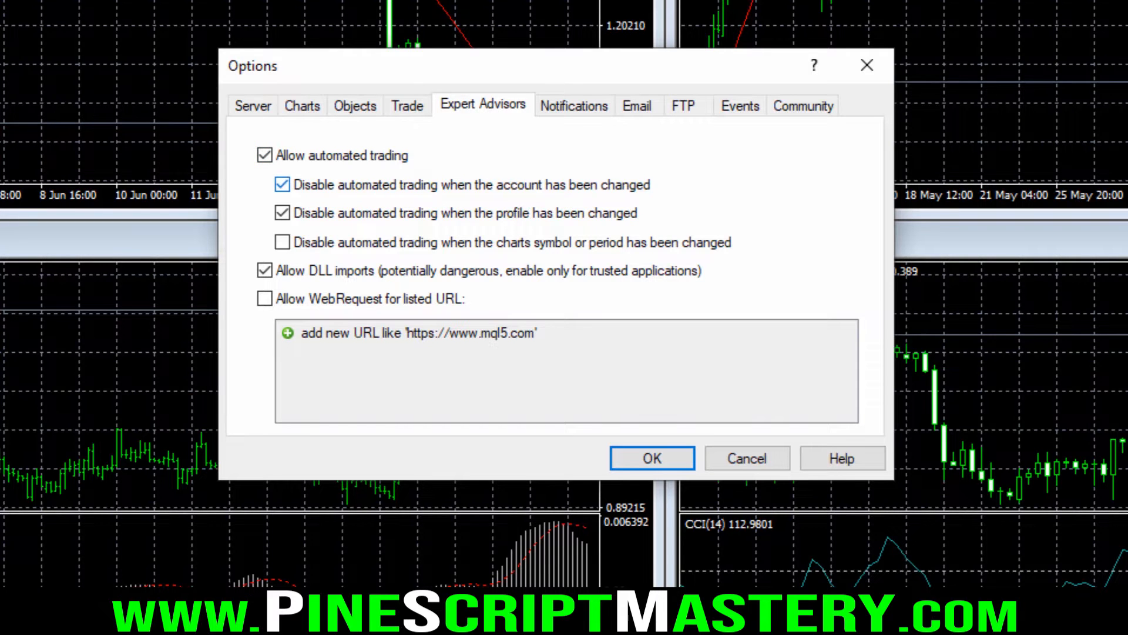
{"action": "left_click", "coordinate": [282, 185]}
{"action": "left_click", "coordinate": [282, 212]}
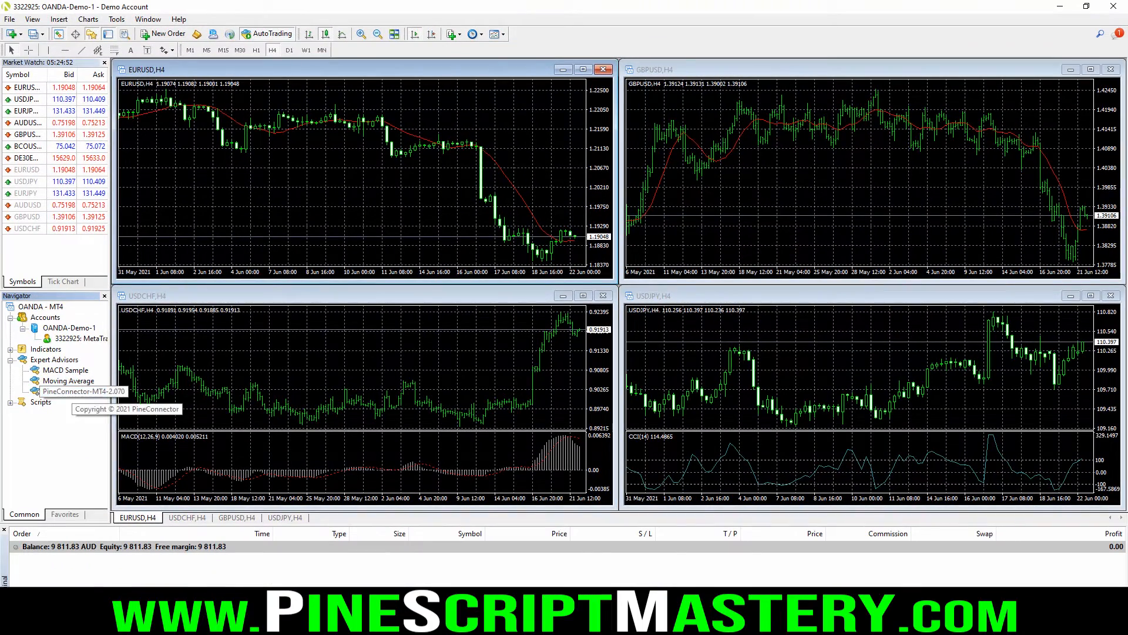
{"action": "left_click", "coordinate": [71, 391]}
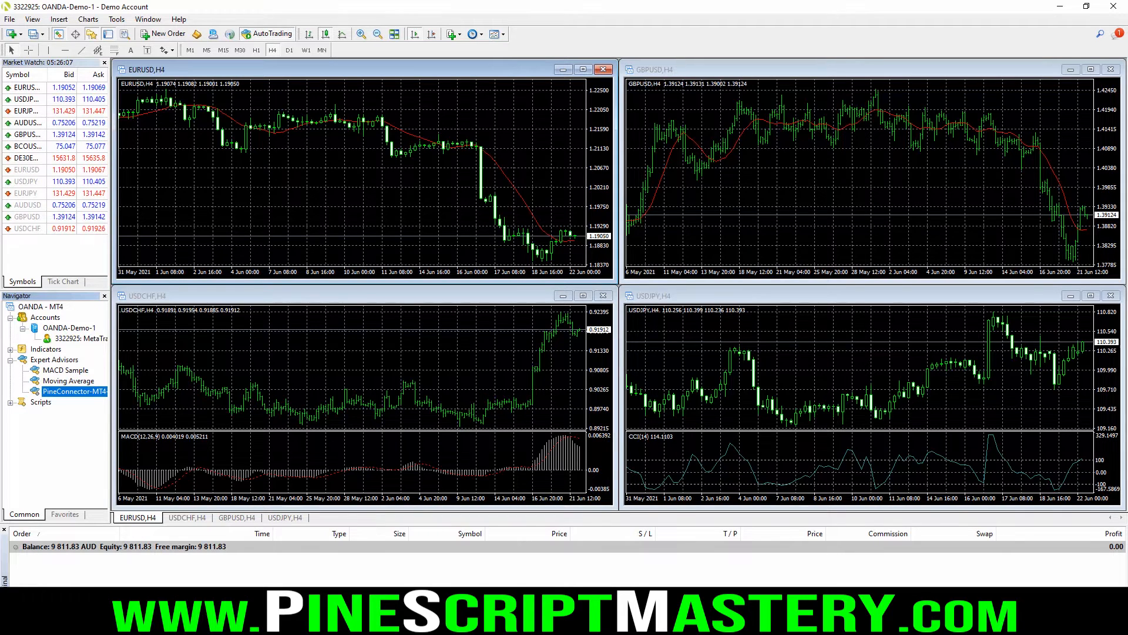
{"action": "mouse_move", "coordinate": [884, 269]}
{"action": "left_mouse_down"}
{"action": "mouse_move", "coordinate": [1044, 28]}
{"action": "mouse_move", "coordinate": [1001, 39]}
{"action": "mouse_move", "coordinate": [1028, 77]}
{"action": "left_mouse_up"}
{"action": "left_click_drag", "start_coordinate": [1116, 10], "coordinate": [1114, 8]}
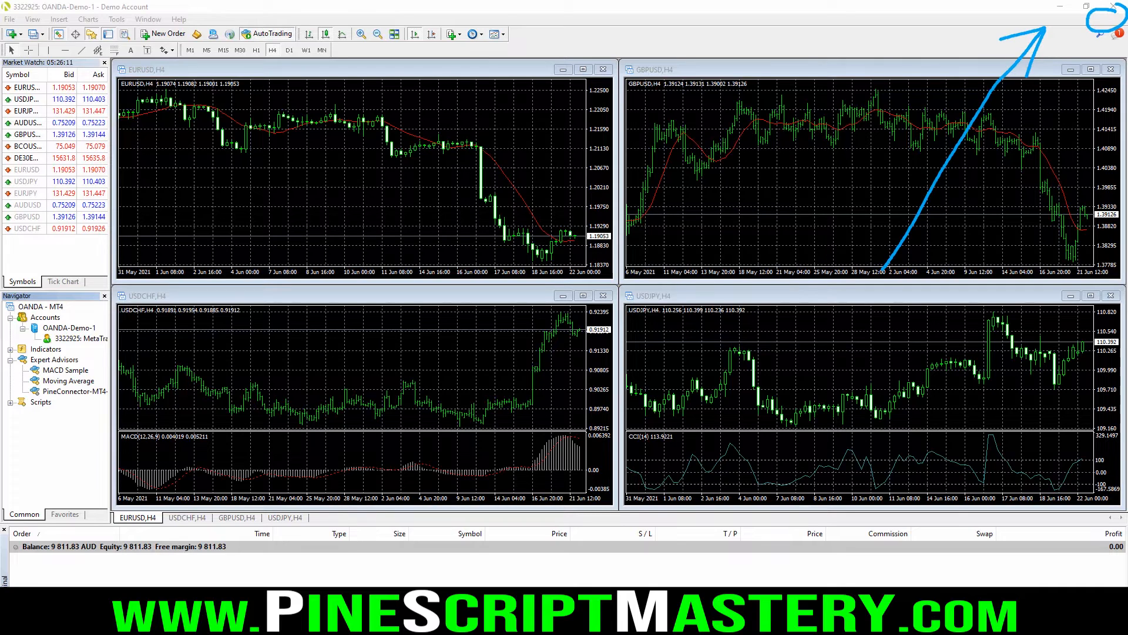
{"action": "key", "text": "Escape"}
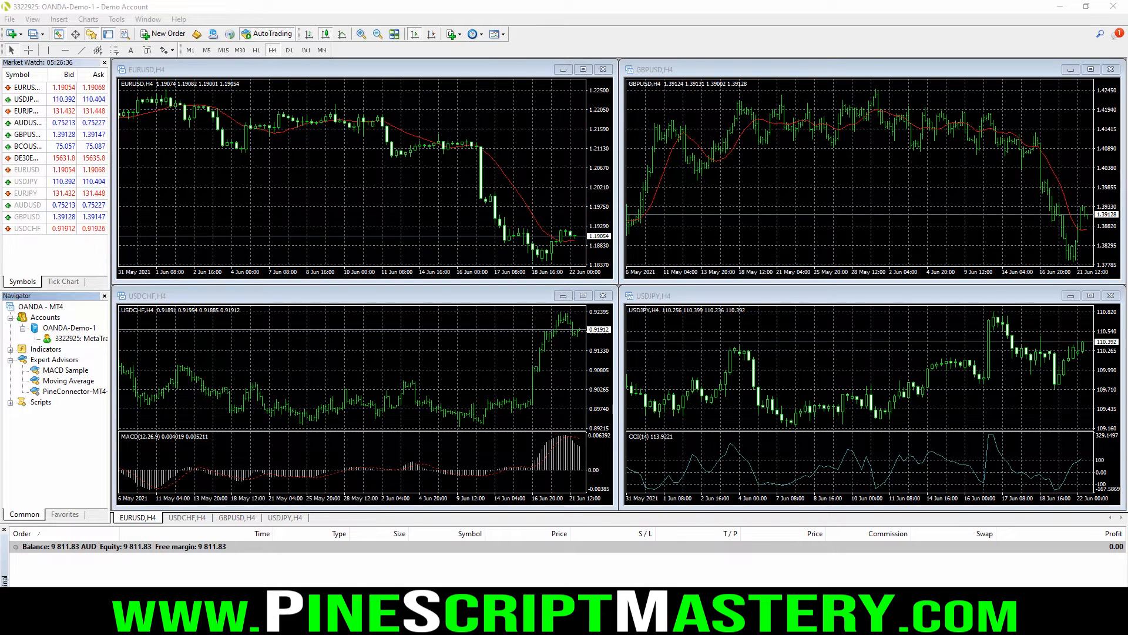
{"action": "left_click", "coordinate": [104, 296]}
{"action": "key", "text": "ctrl+n"}
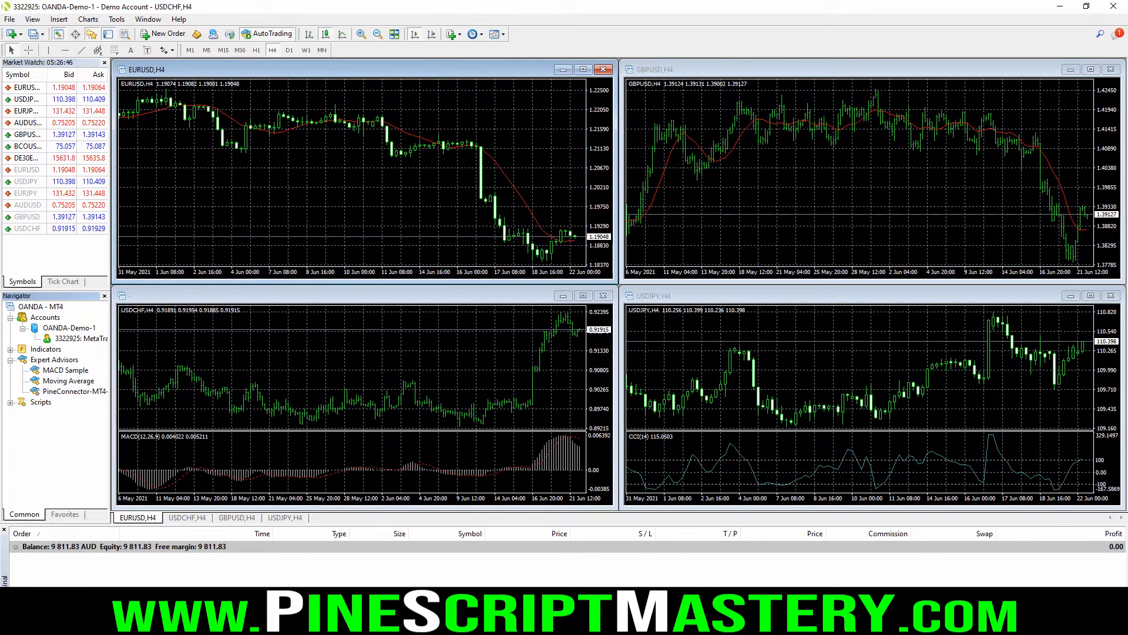
- Close the USDCHF, USDJPY and GBPUSD H4 charts
{"action": "left_click", "coordinate": [603, 295]}
{"action": "left_click", "coordinate": [1111, 296]}
{"action": "left_click", "coordinate": [1111, 70]}
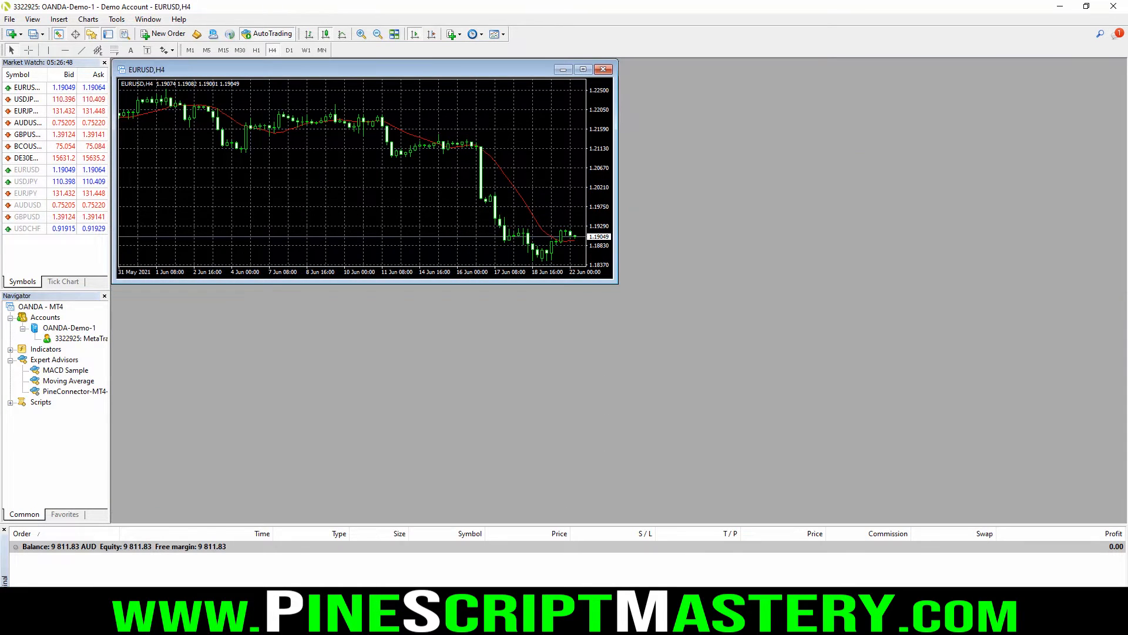
- Maximize the EURUSD H4 chart and attach the PineConnector-MT4-2.070 expert advisor to it
{"action": "left_click", "coordinate": [583, 70]}
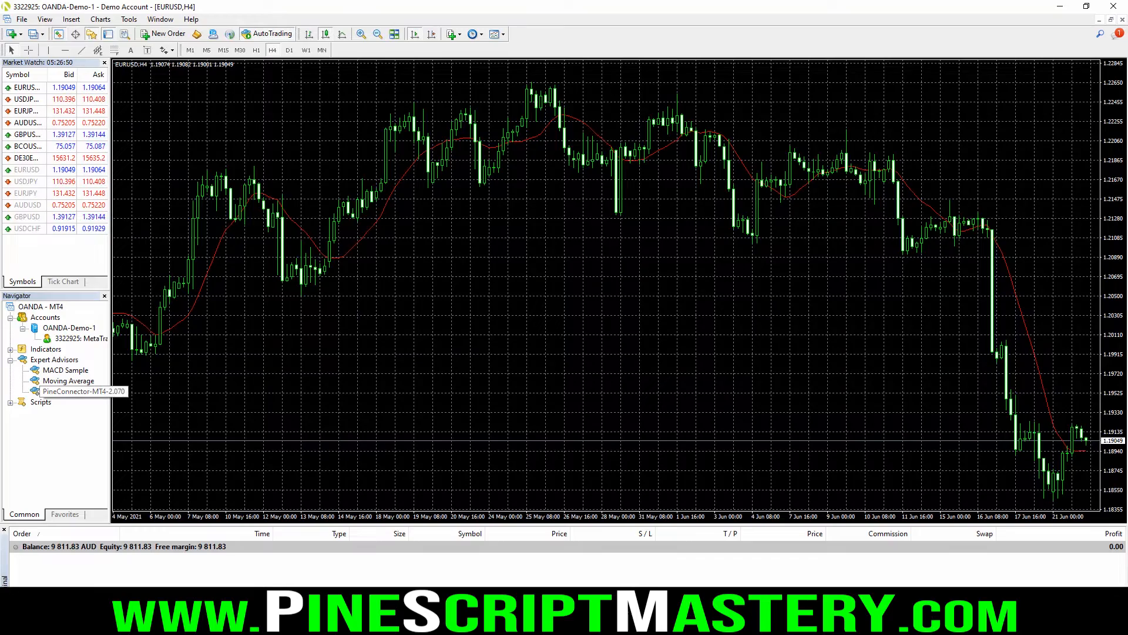
{"action": "right_click", "coordinate": [39, 390]}
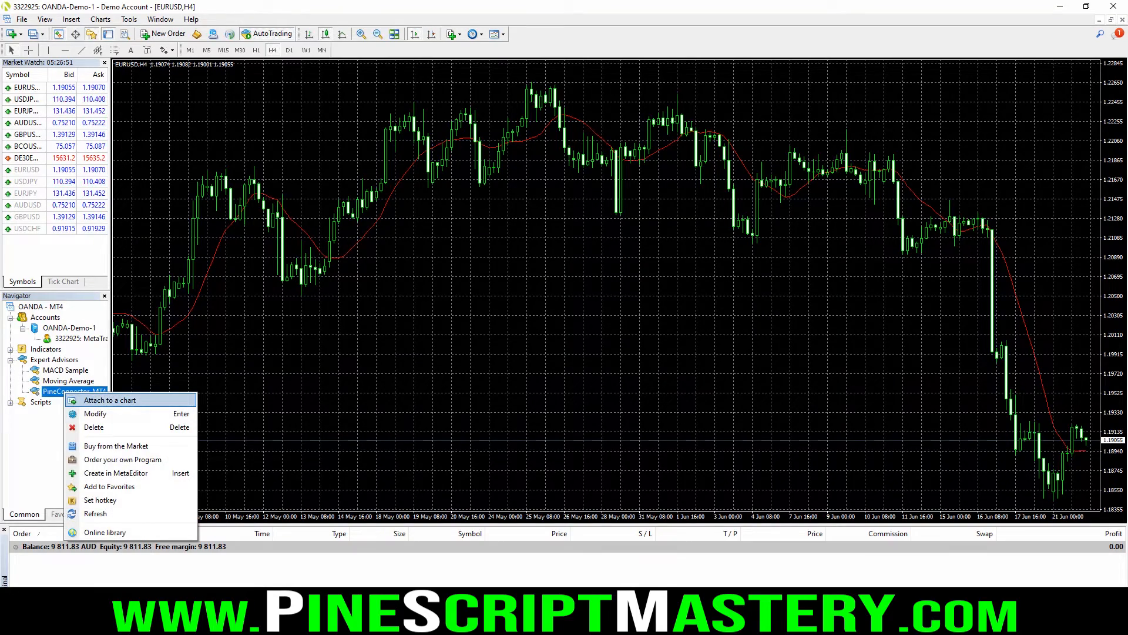
{"action": "left_click", "coordinate": [88, 399]}
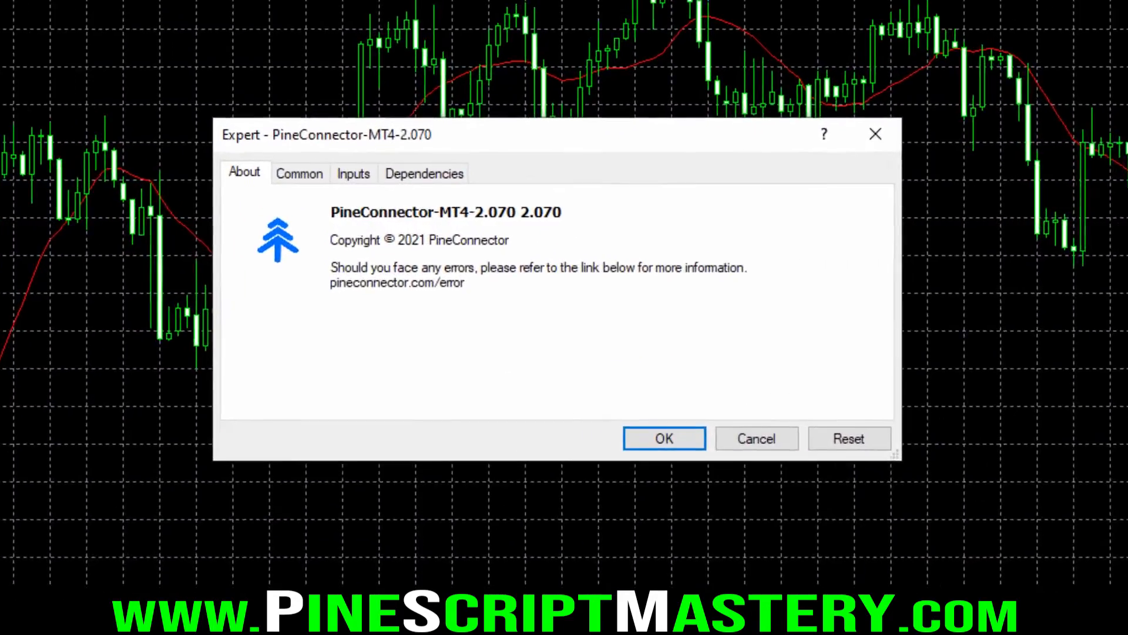
- Check that the expert's common settings allow DLL imports and live trading, and bring up its input parameters with the LICENSE ID
{"action": "left_click", "coordinate": [355, 196]}
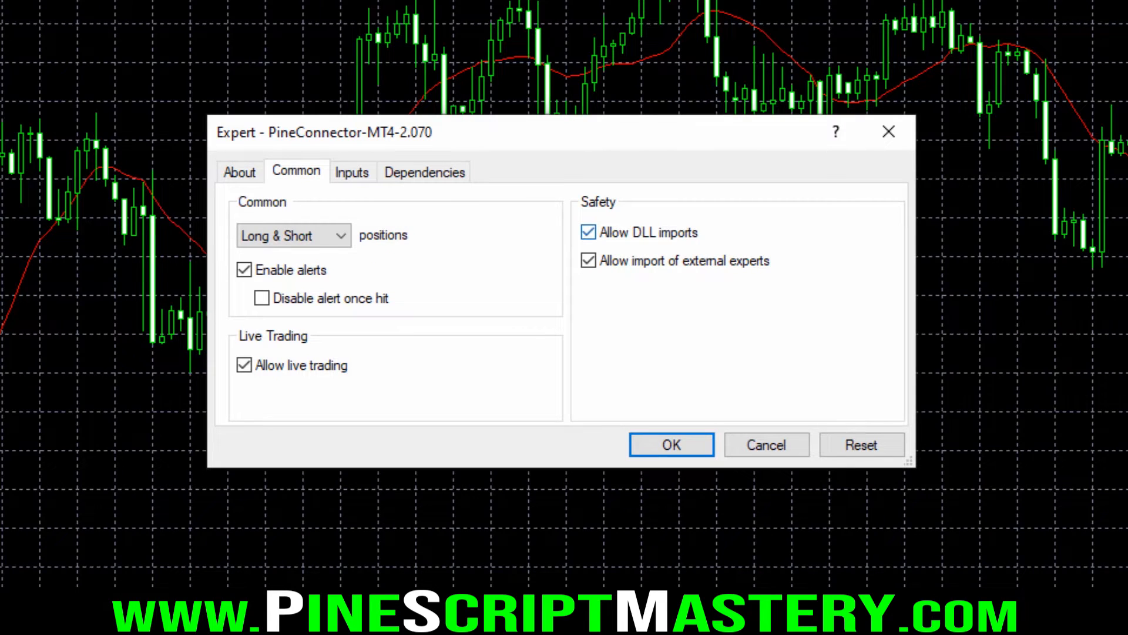
{"action": "mouse_move", "coordinate": [567, 214]}
{"action": "left_mouse_down"}
{"action": "mouse_move", "coordinate": [569, 244]}
{"action": "mouse_move", "coordinate": [739, 246]}
{"action": "mouse_move", "coordinate": [570, 214]}
{"action": "left_mouse_up"}
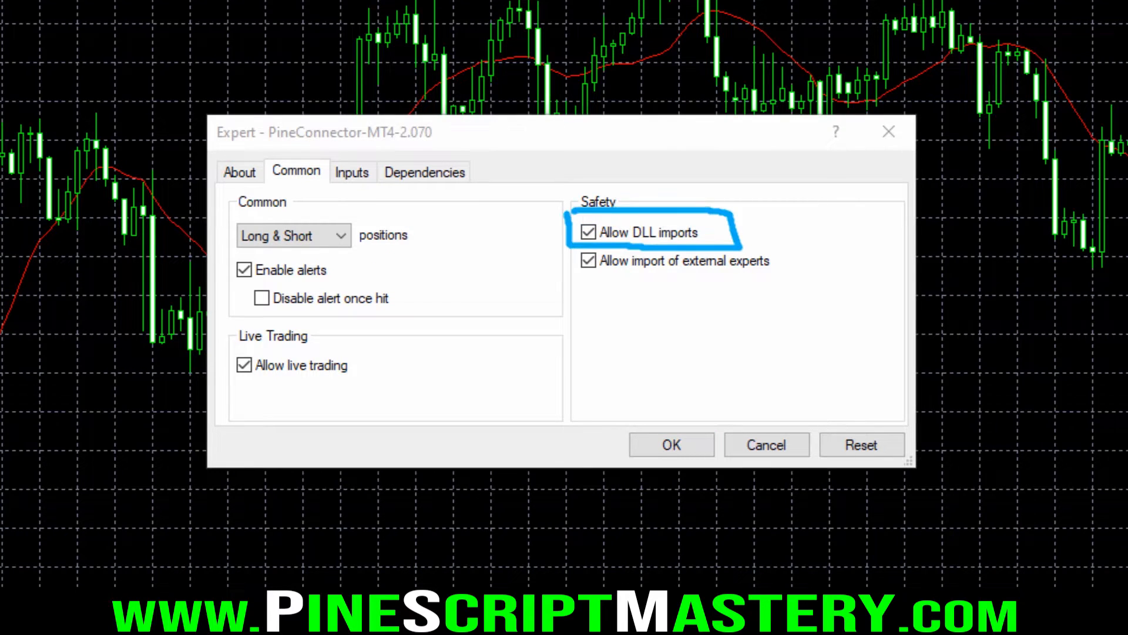
{"action": "key", "text": "Escape"}
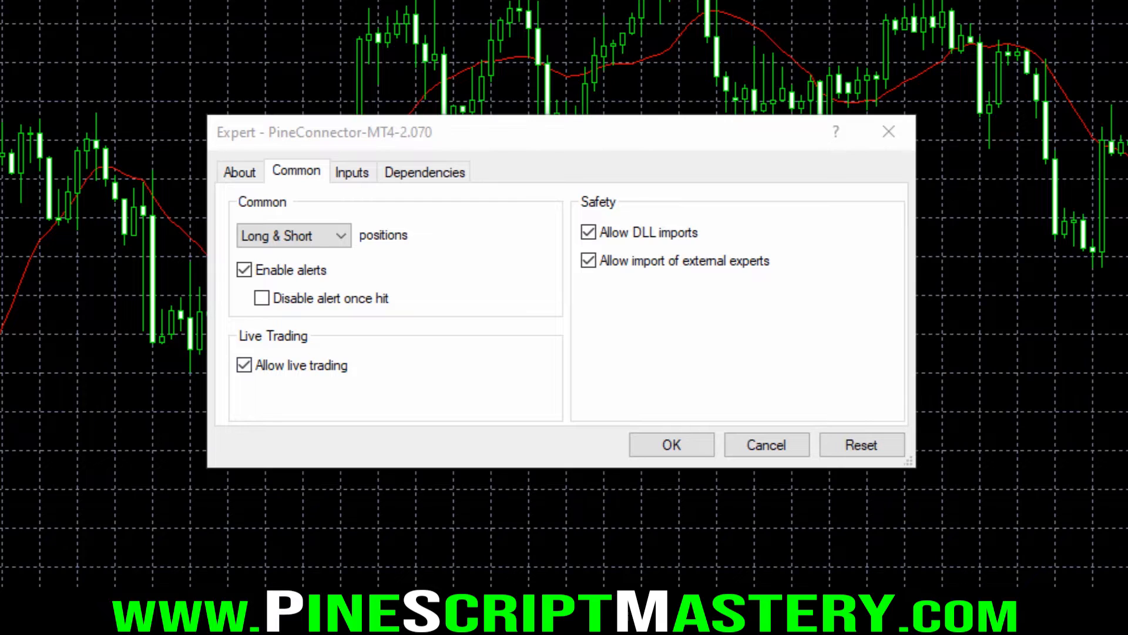
{"action": "mouse_move", "coordinate": [227, 350]}
{"action": "left_mouse_down"}
{"action": "mouse_move", "coordinate": [318, 393]}
{"action": "mouse_move", "coordinate": [363, 343]}
{"action": "mouse_move", "coordinate": [221, 348]}
{"action": "left_mouse_up"}
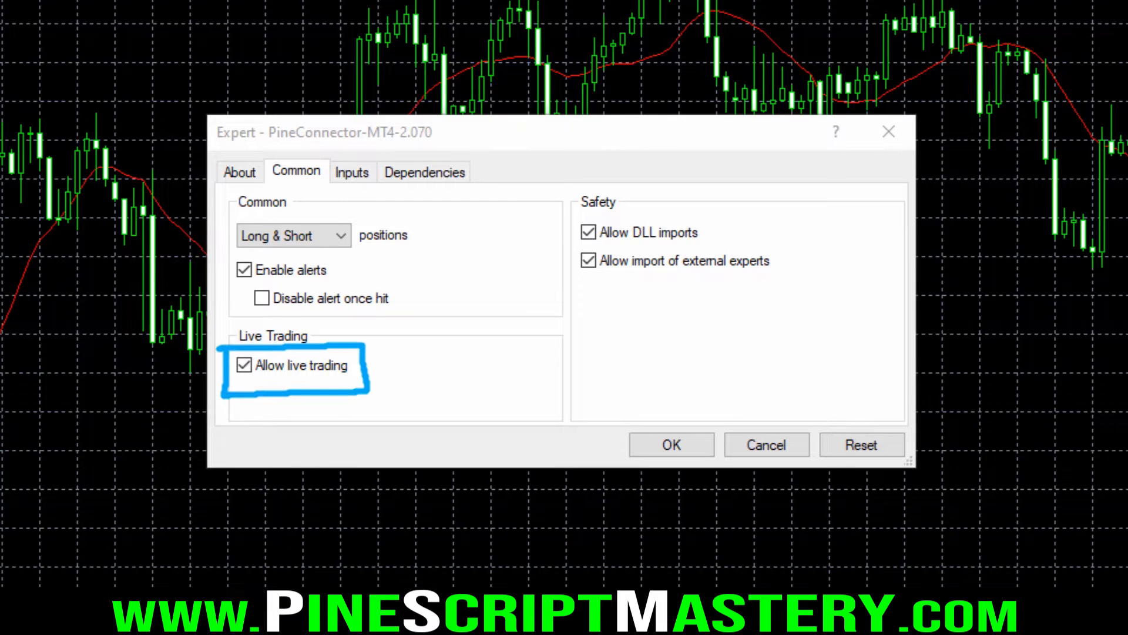
{"action": "key", "text": "Escape"}
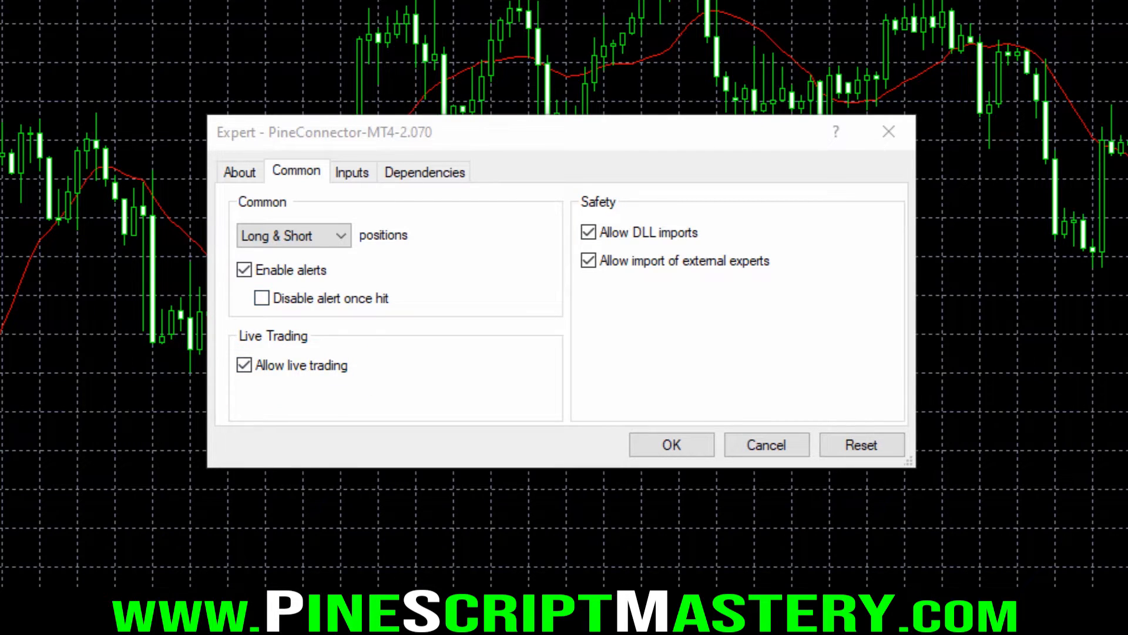
{"action": "left_click", "coordinate": [353, 172]}
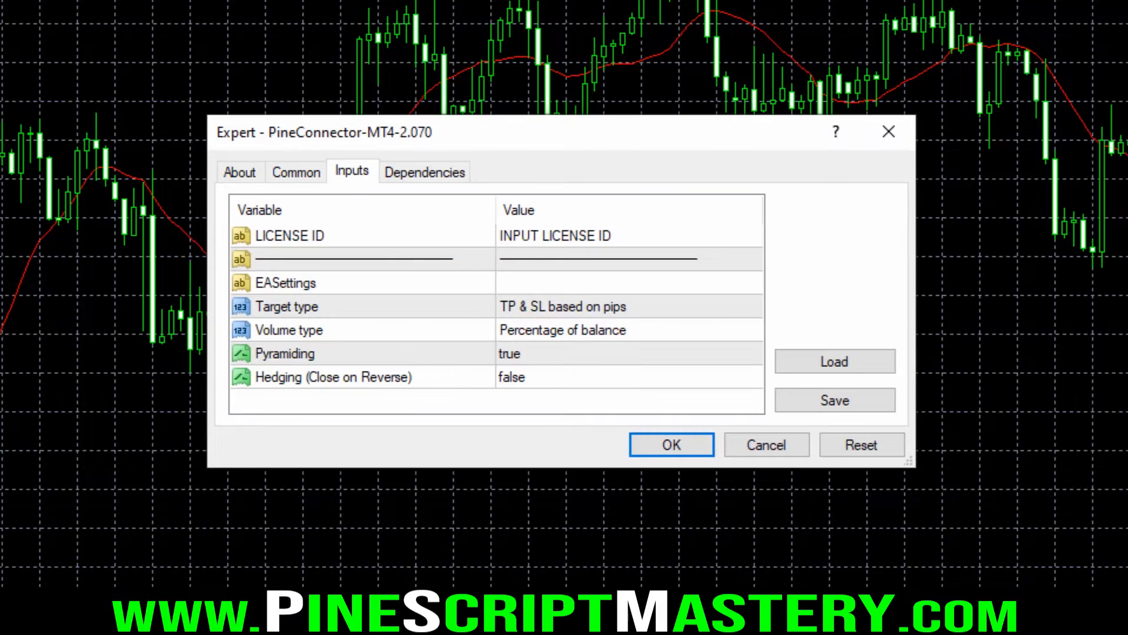
{"action": "left_click_drag", "start_coordinate": [254, 249], "coordinate": [335, 251]}
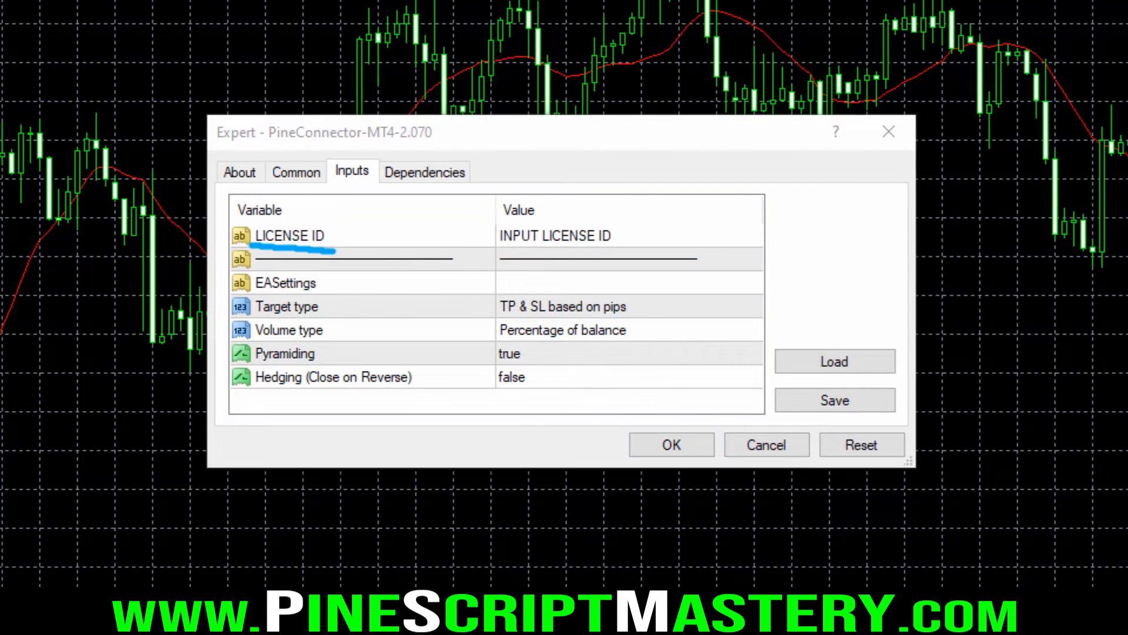
{"action": "mouse_move", "coordinate": [491, 212]}
{"action": "left_mouse_down"}
{"action": "mouse_move", "coordinate": [578, 254]}
{"action": "mouse_move", "coordinate": [641, 213]}
{"action": "mouse_move", "coordinate": [517, 212]}
{"action": "left_mouse_up"}
{"action": "key", "text": "Escape"}
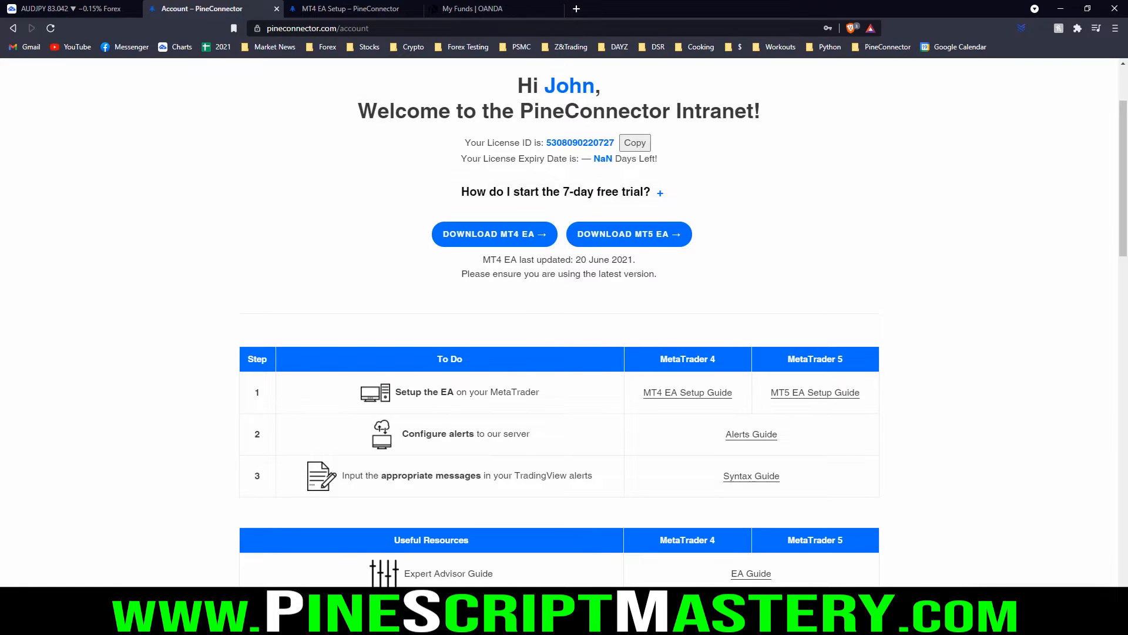
- Copy the license ID from the PineConnector account page in the browser
{"action": "left_click_drag", "start_coordinate": [546, 142], "coordinate": [616, 143]}
{"action": "left_click", "coordinate": [564, 171]}
{"action": "left_click_drag", "start_coordinate": [547, 143], "coordinate": [615, 143]}
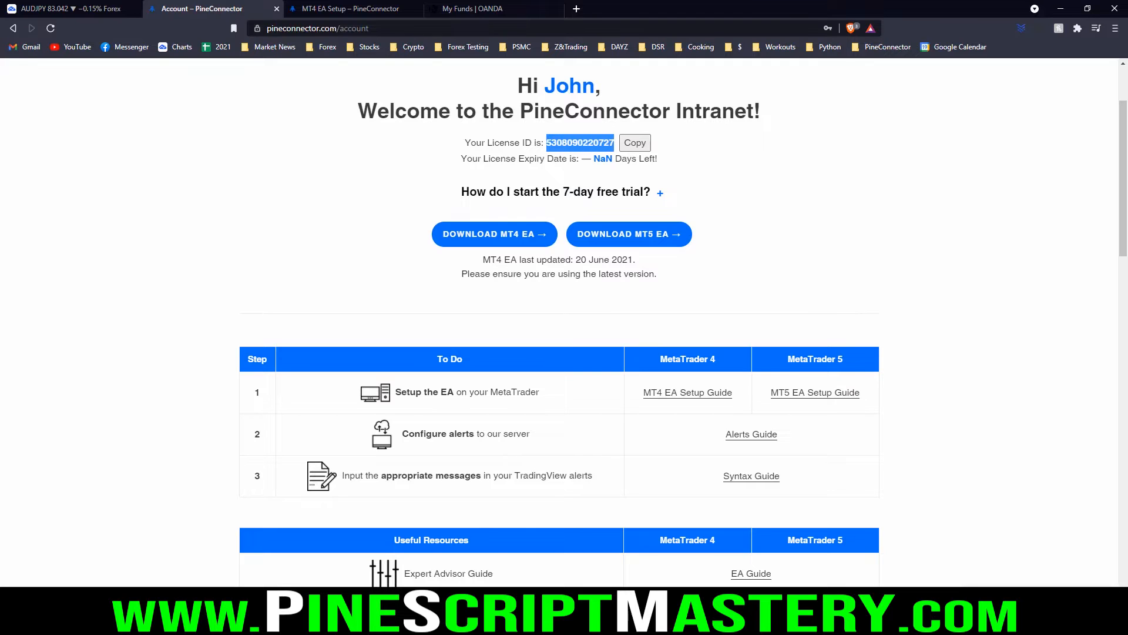
{"action": "right_click", "coordinate": [577, 143]}
{"action": "left_click", "coordinate": [599, 151]}
- Return to MetaTrader, paste the license ID as the expert's LICENSE ID value, and confirm the expert's settings
{"action": "key", "text": "alt+Tab"}
{"action": "double_click", "coordinate": [484, 227]}
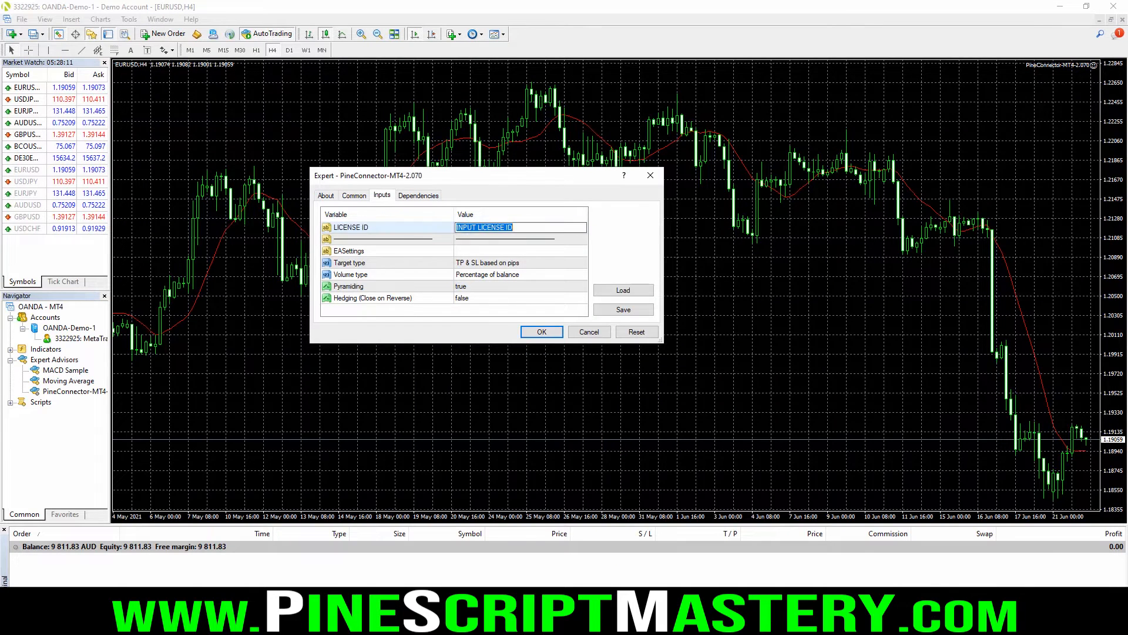
{"action": "key", "text": "ctrl+v"}
{"action": "double_click", "coordinate": [481, 227]}
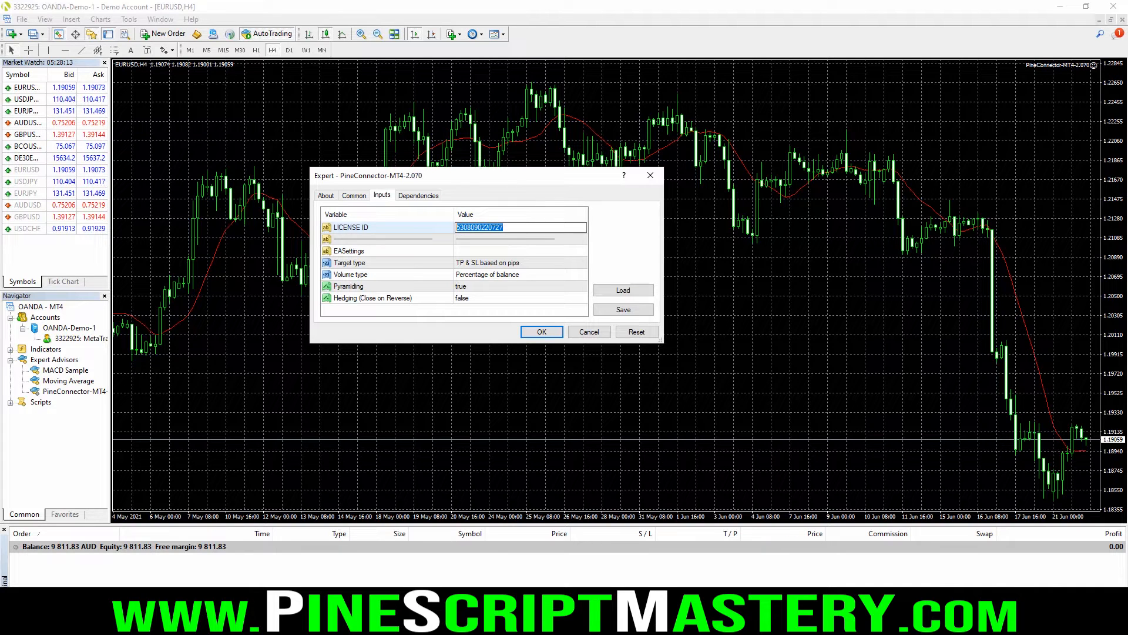
{"action": "key", "text": "Return"}
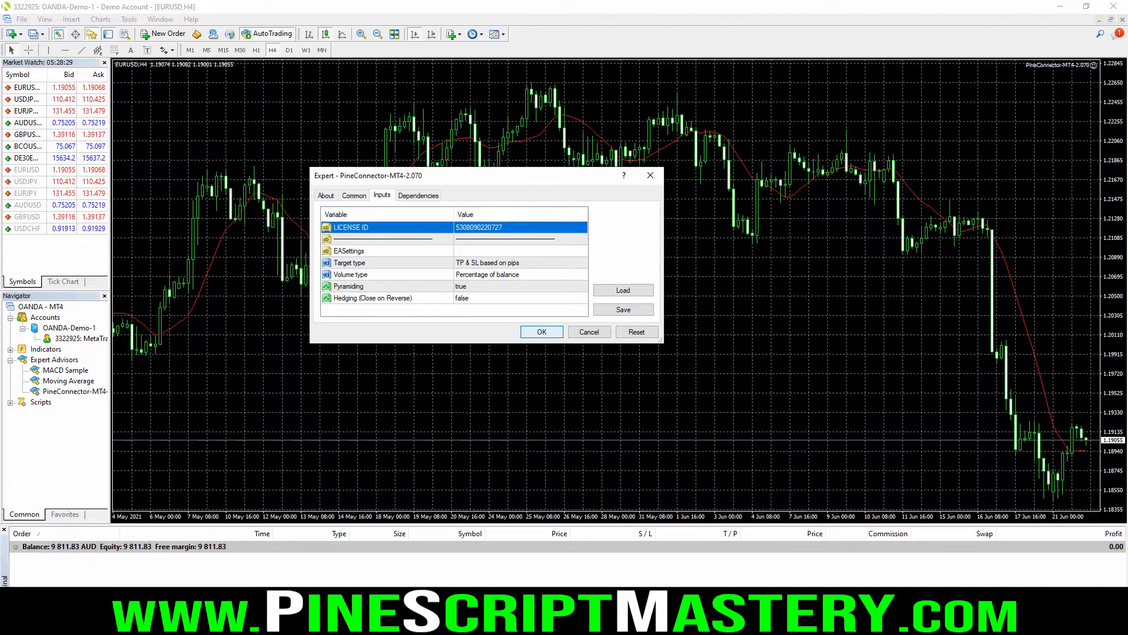
{"action": "key", "text": "Return"}
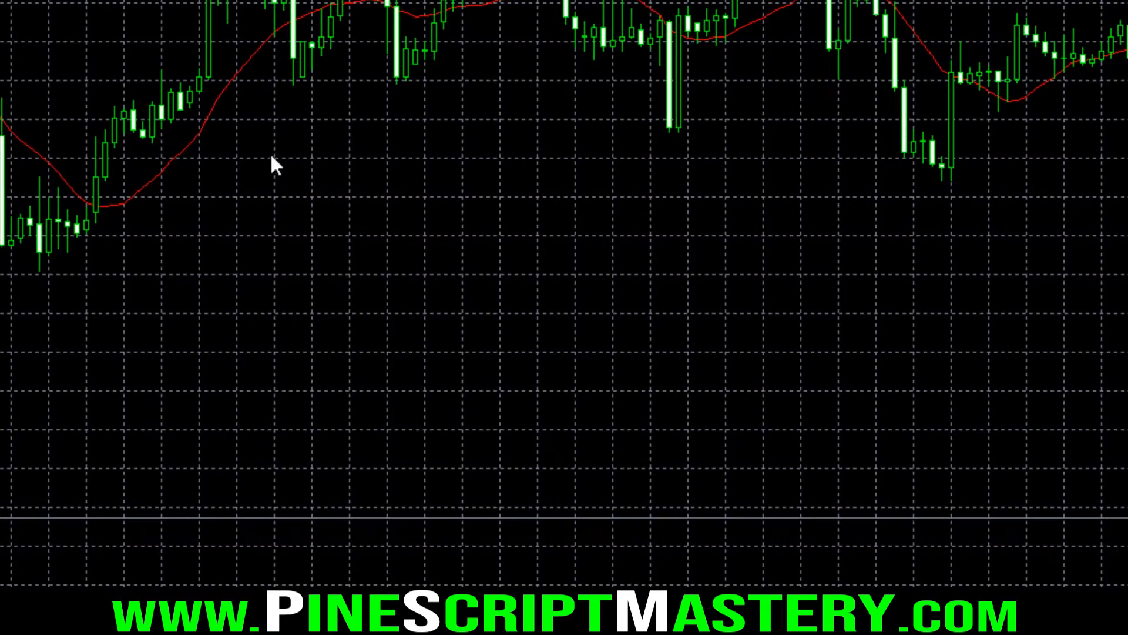
- Reopen the properties of the expert advisor attached to the EURUSD chart
{"action": "right_click", "coordinate": [414, 239]}
{"action": "mouse_move", "coordinate": [387, 230]}
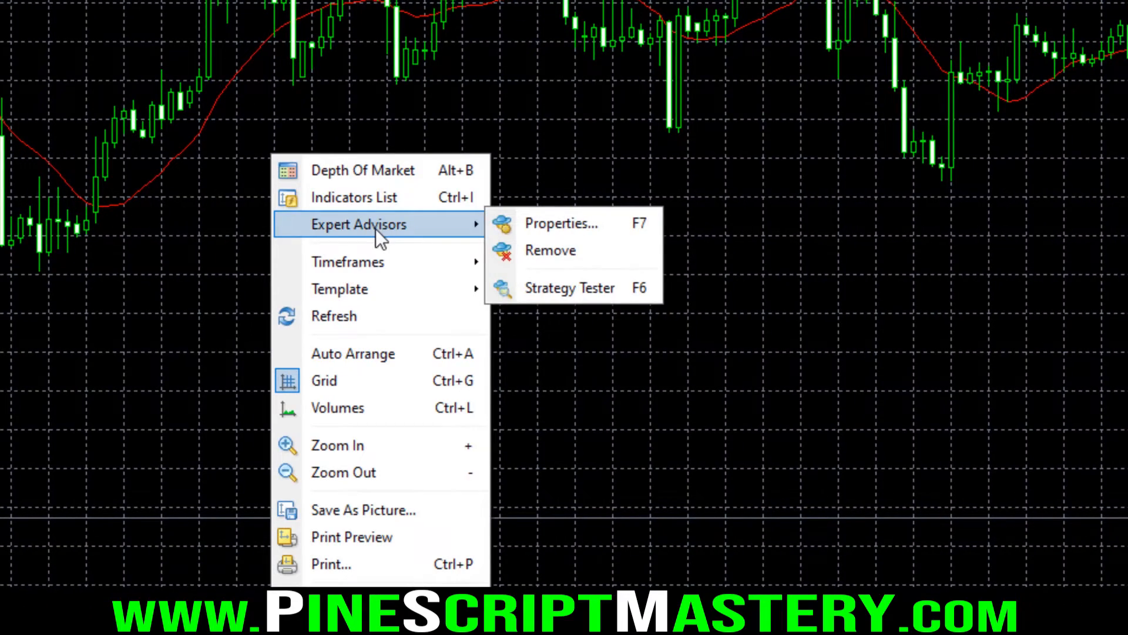
{"action": "left_click", "coordinate": [559, 224]}
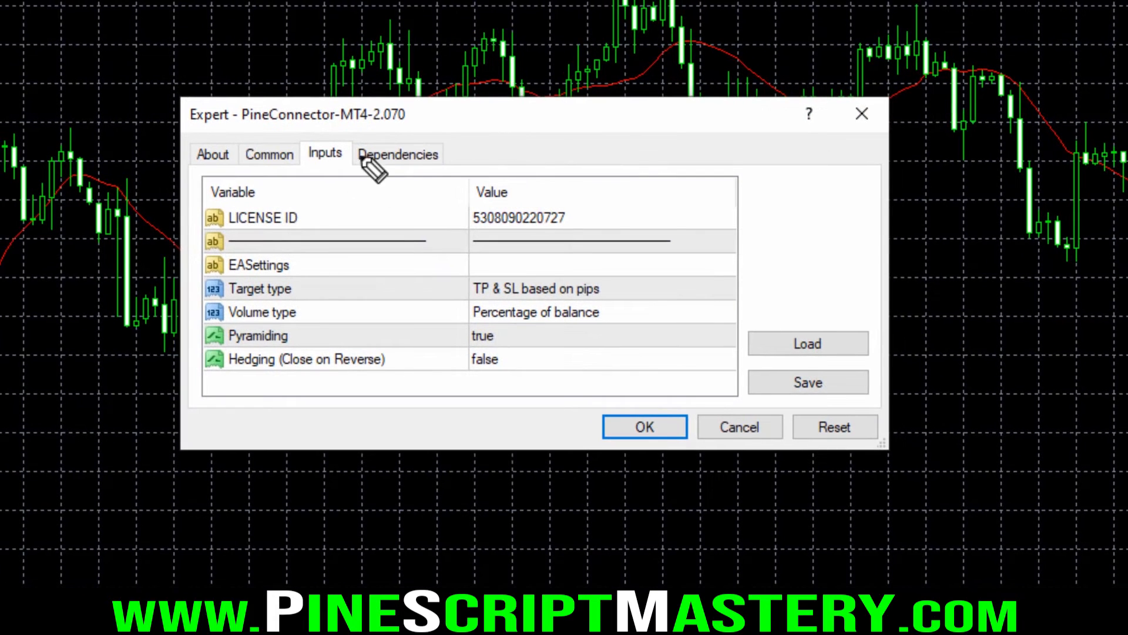
{"action": "mouse_move", "coordinate": [534, 138]}
{"action": "left_mouse_down"}
{"action": "mouse_move", "coordinate": [227, 139]}
{"action": "mouse_move", "coordinate": [230, 376]}
{"action": "mouse_move", "coordinate": [539, 172]}
{"action": "mouse_move", "coordinate": [476, 171]}
{"action": "left_mouse_up"}
{"action": "key", "text": "Escape"}
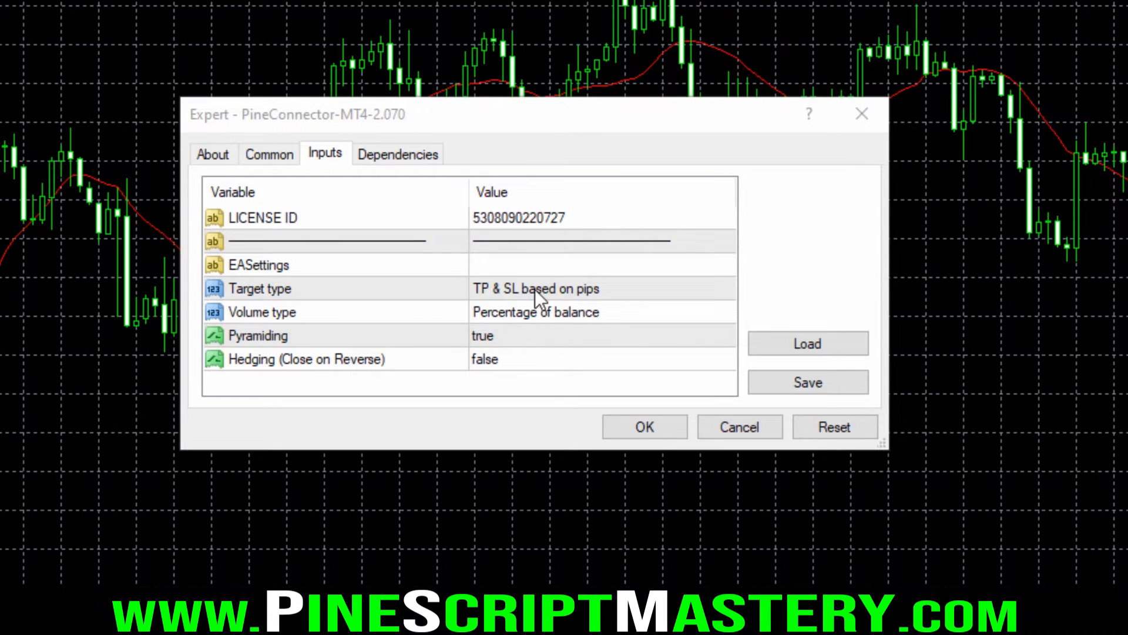
- Set the expert's Target type to TP & SL based on price
{"action": "left_click", "coordinate": [585, 289]}
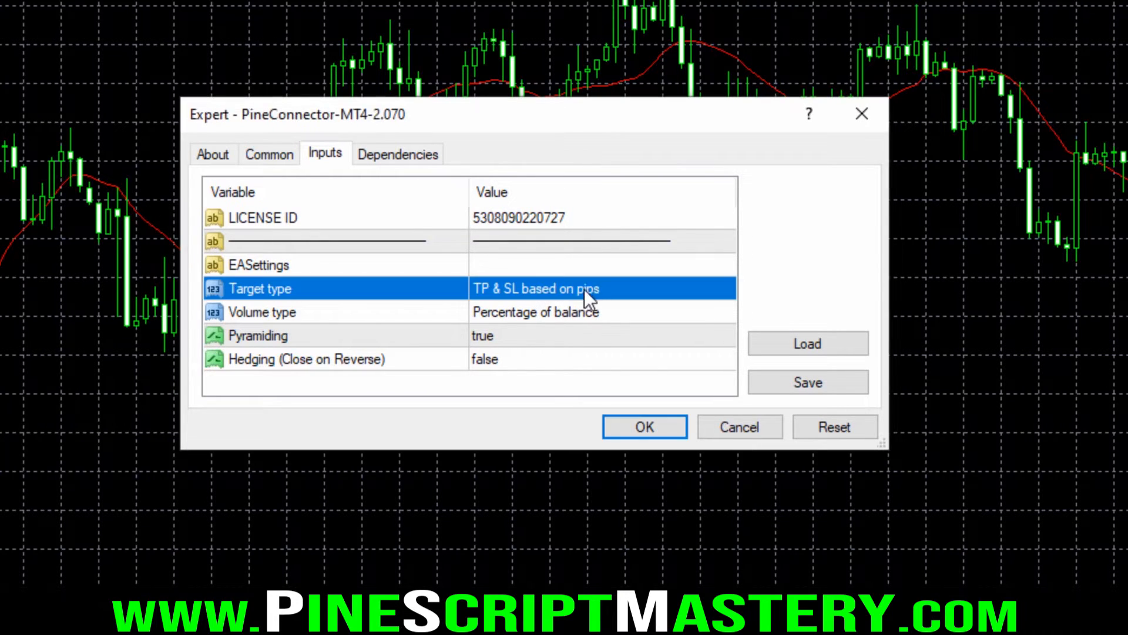
{"action": "left_click", "coordinate": [580, 287]}
{"action": "left_click", "coordinate": [722, 290]}
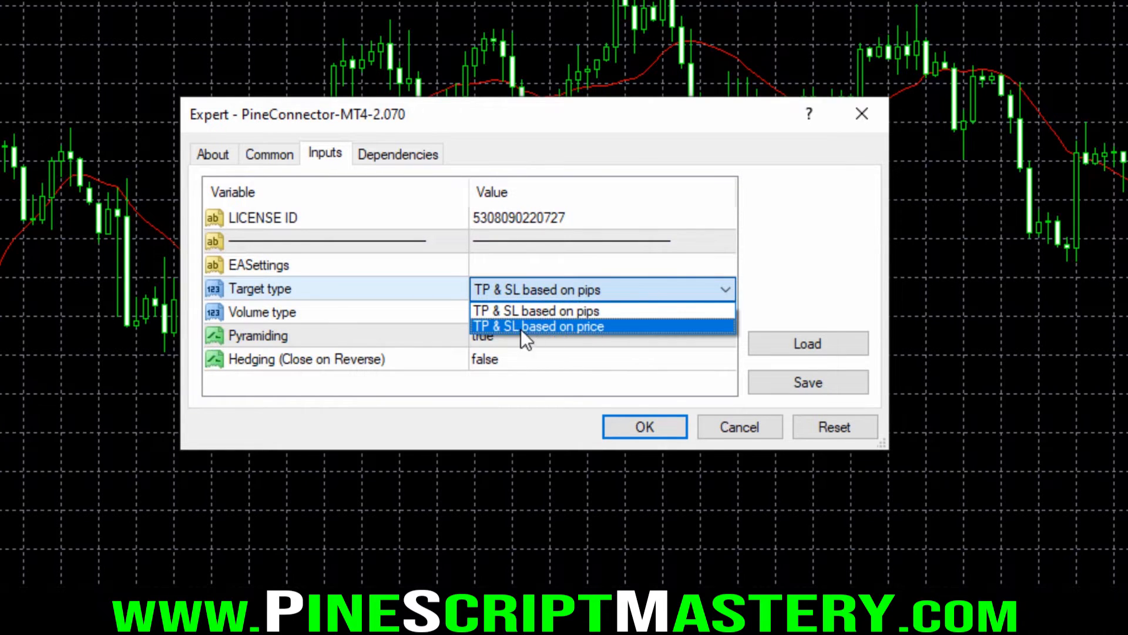
{"action": "left_click", "coordinate": [576, 323]}
{"action": "left_click", "coordinate": [594, 290]}
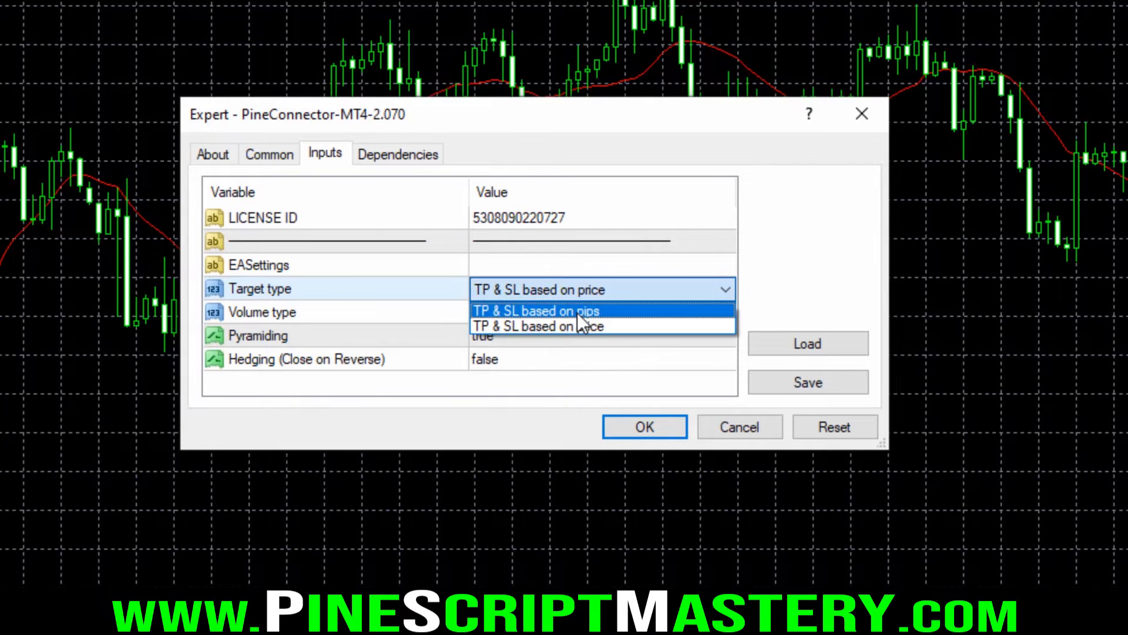
{"action": "left_click", "coordinate": [578, 311]}
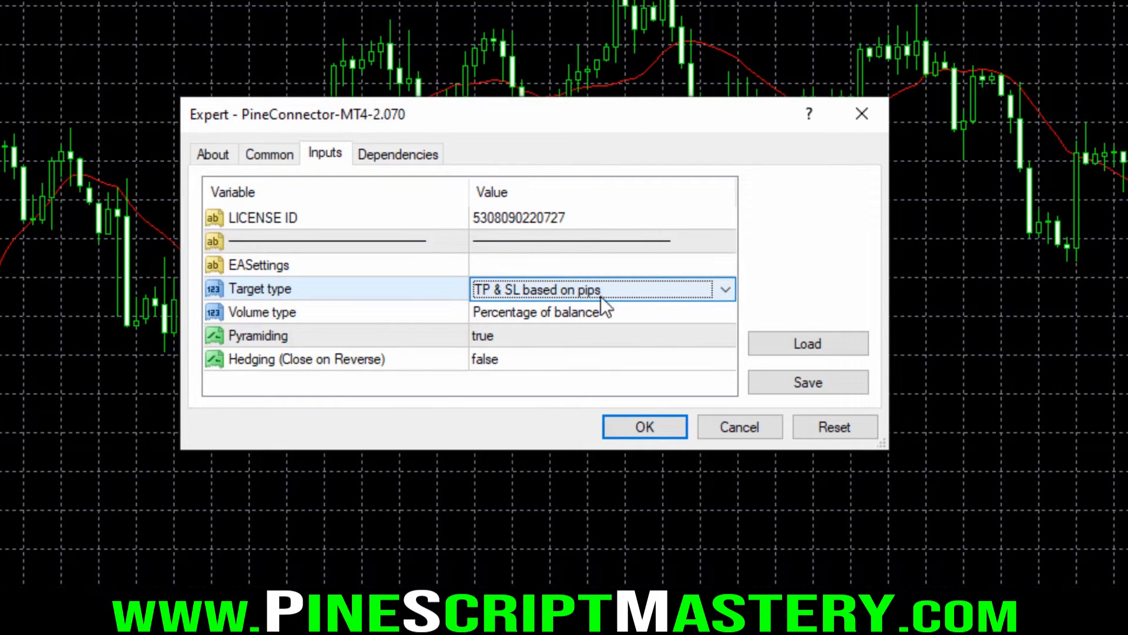
{"action": "left_click", "coordinate": [726, 289]}
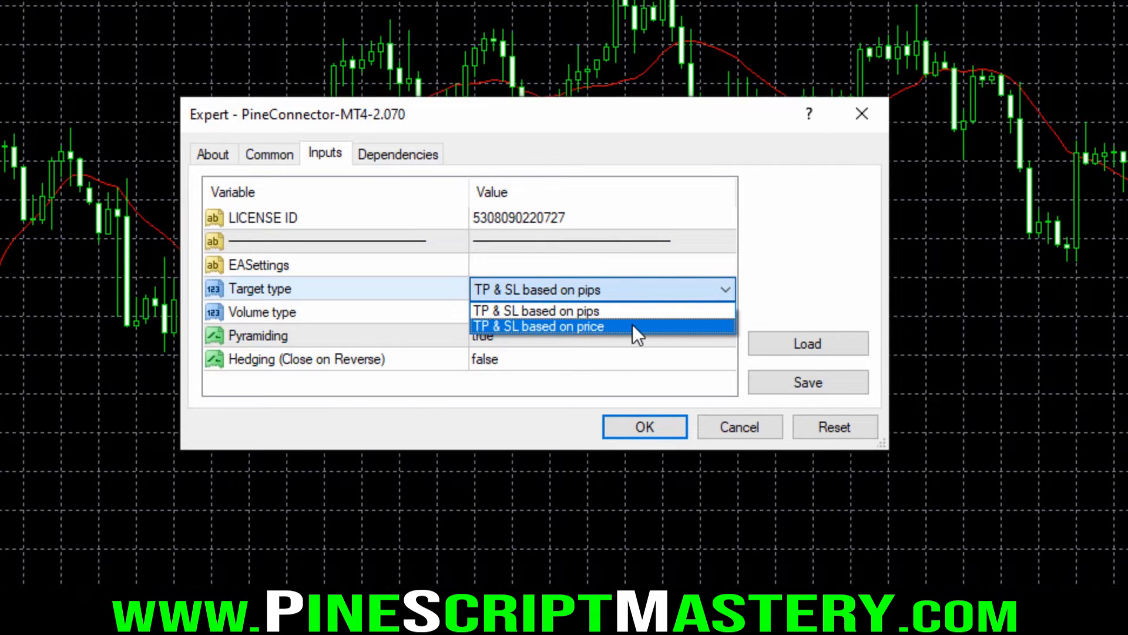
{"action": "left_click", "coordinate": [584, 326]}
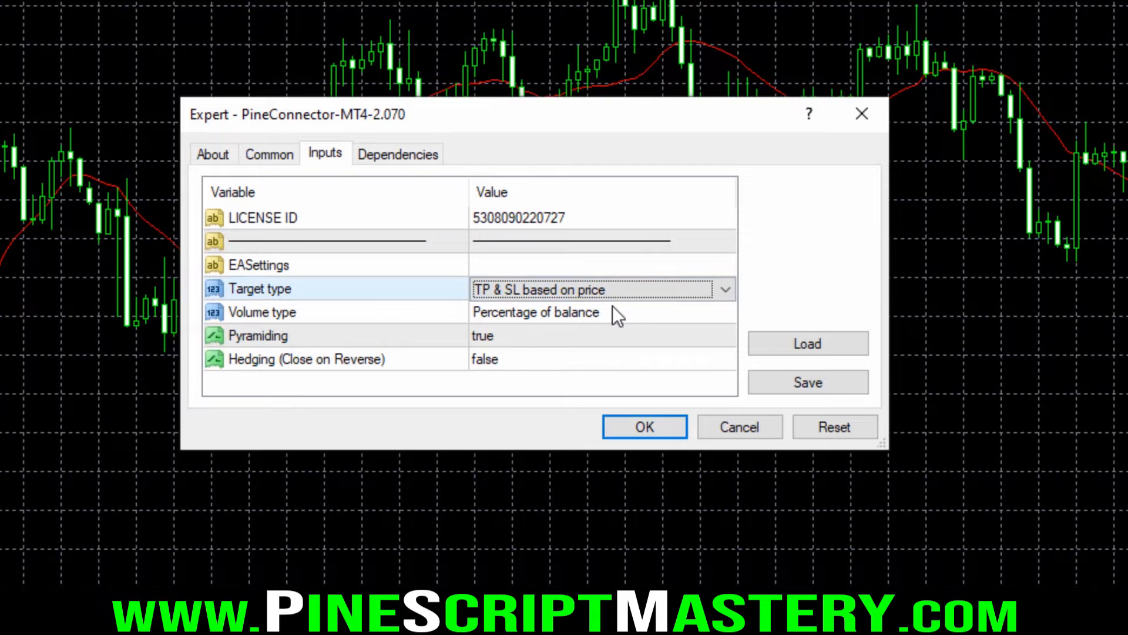
- Review the Volume type options and choose Percentage of balance
{"action": "left_click", "coordinate": [331, 315]}
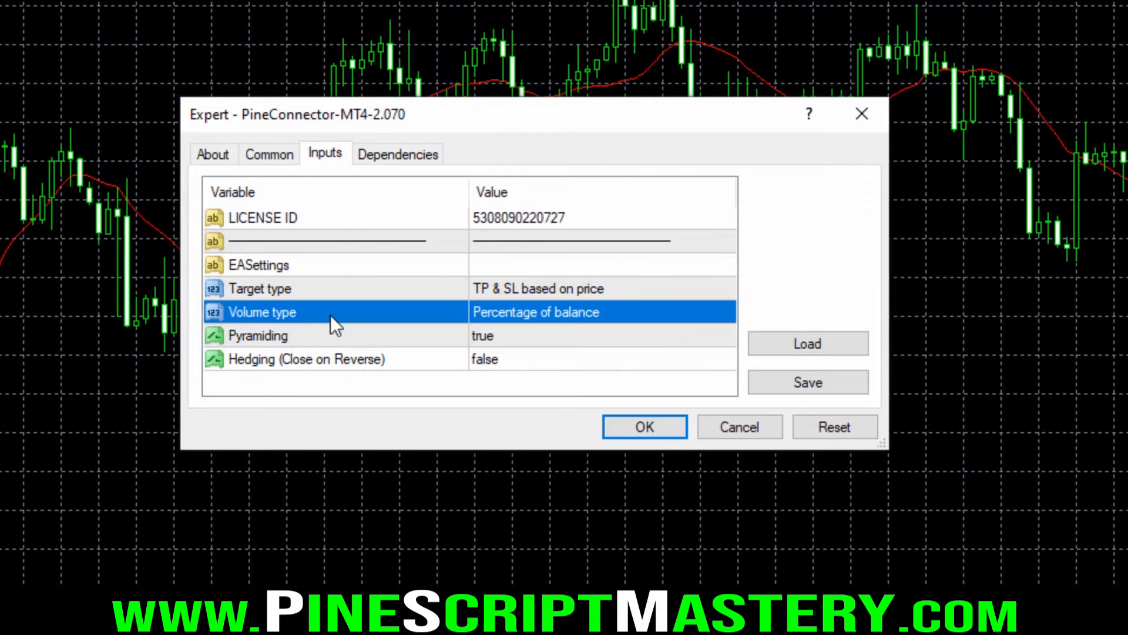
{"action": "left_click_drag", "start_coordinate": [465, 322], "coordinate": [609, 328]}
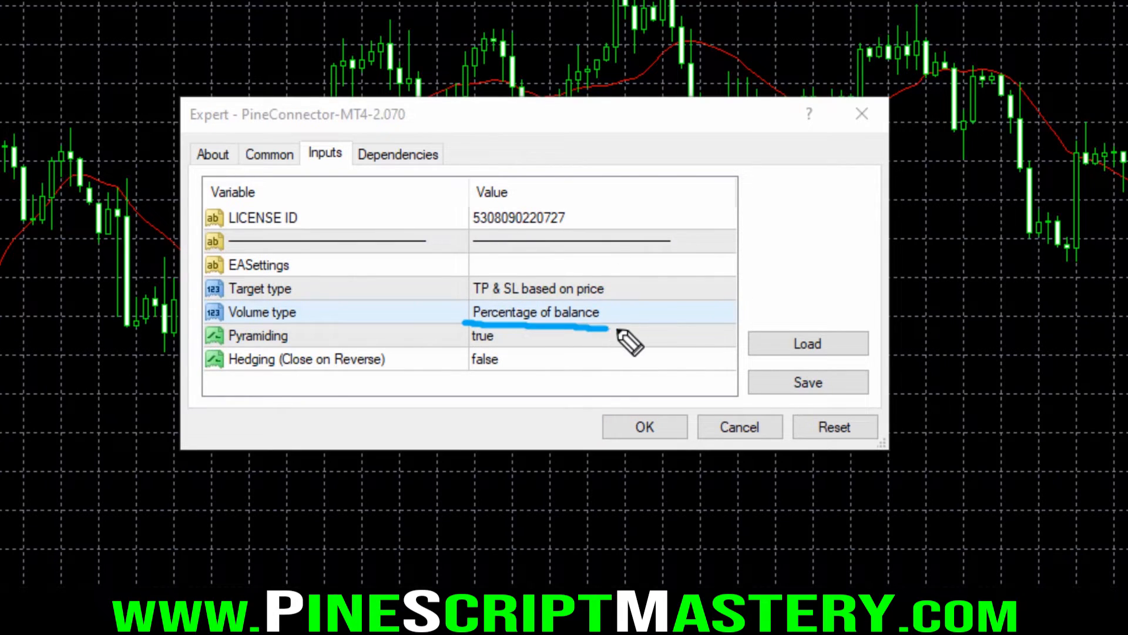
{"action": "left_click", "coordinate": [612, 313]}
{"action": "left_click", "coordinate": [621, 311]}
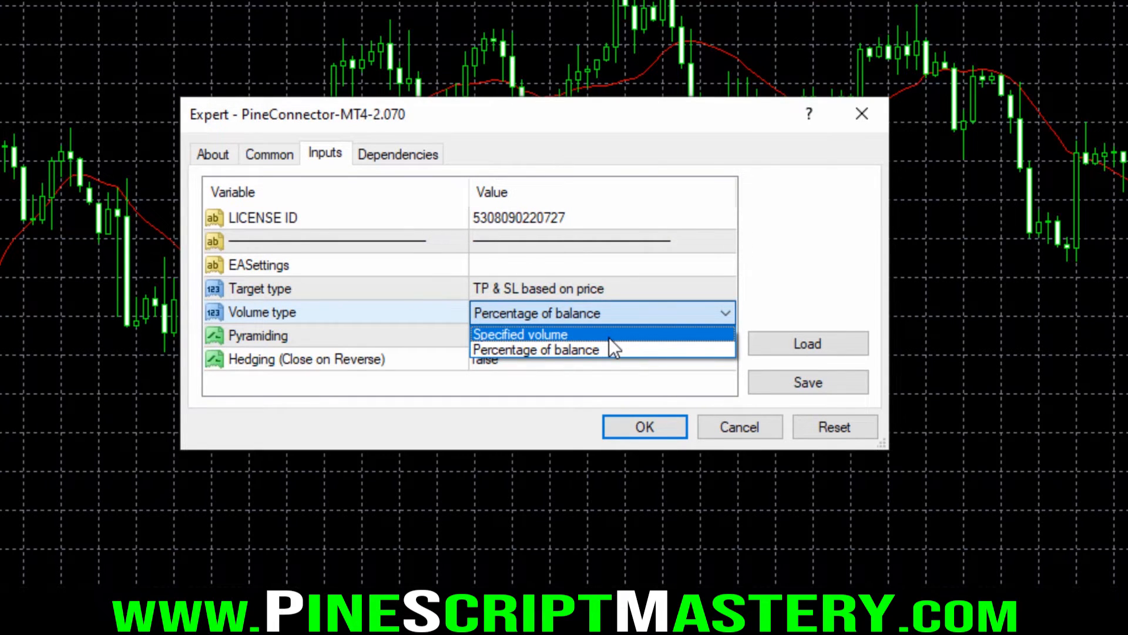
{"action": "left_click", "coordinate": [600, 349]}
{"action": "left_click", "coordinate": [629, 313]}
{"action": "left_click", "coordinate": [637, 315]}
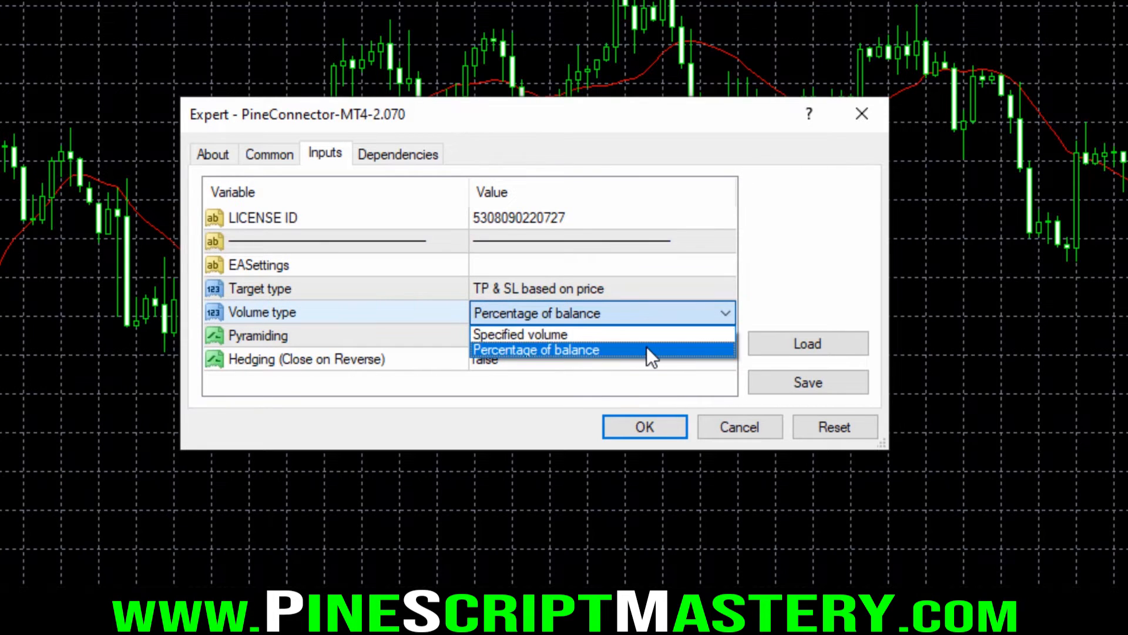
{"action": "left_click", "coordinate": [593, 348]}
{"action": "left_click", "coordinate": [528, 382]}
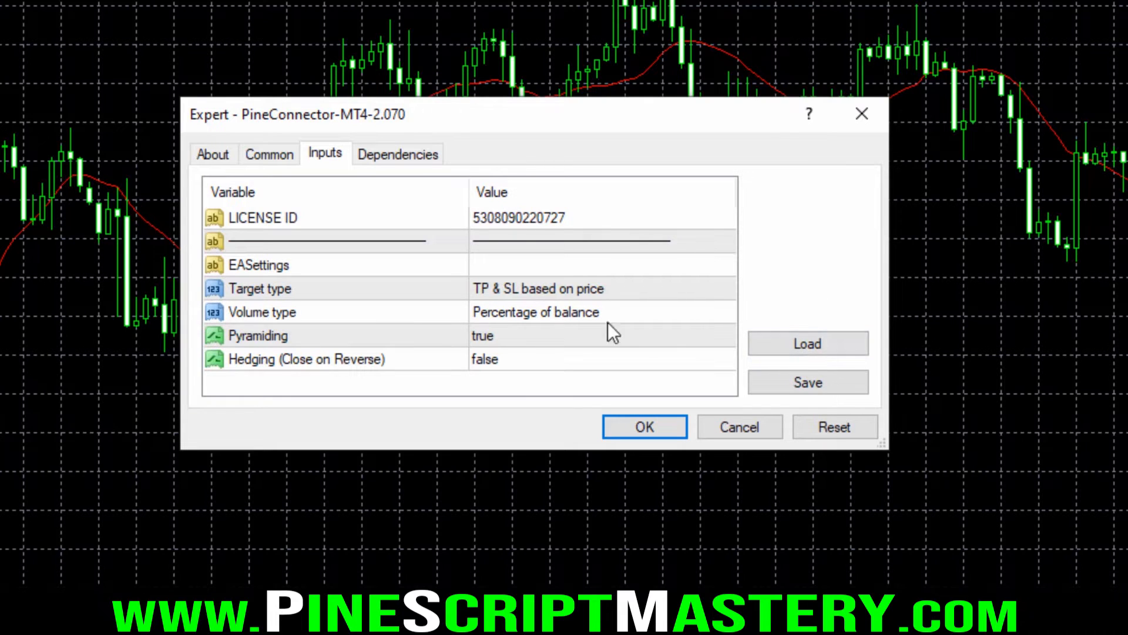
{"action": "left_click_drag", "start_coordinate": [458, 327], "coordinate": [618, 333]}
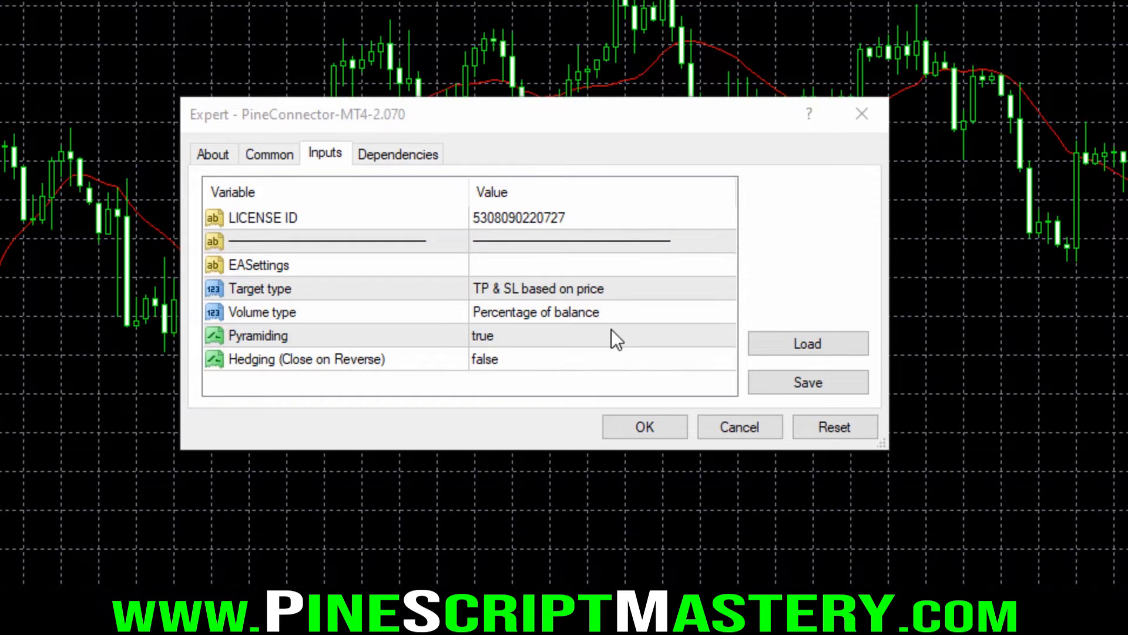
- Review the Pyramiding and Hedging (Close on Reverse) values in the expert's inputs
{"action": "left_click", "coordinate": [394, 339]}
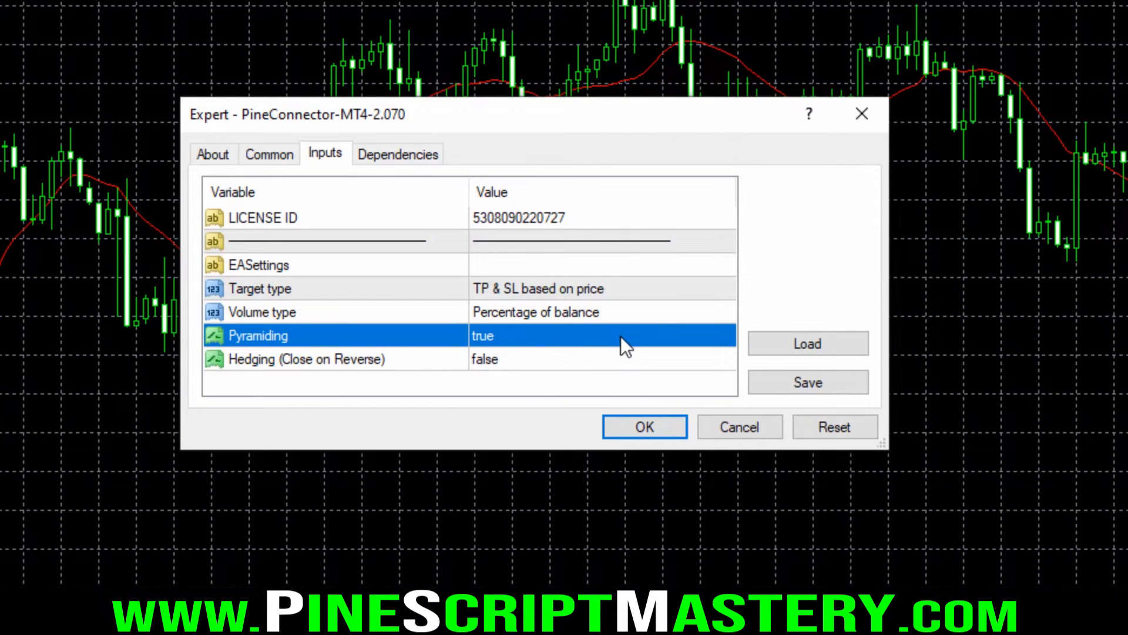
{"action": "left_click", "coordinate": [559, 366]}
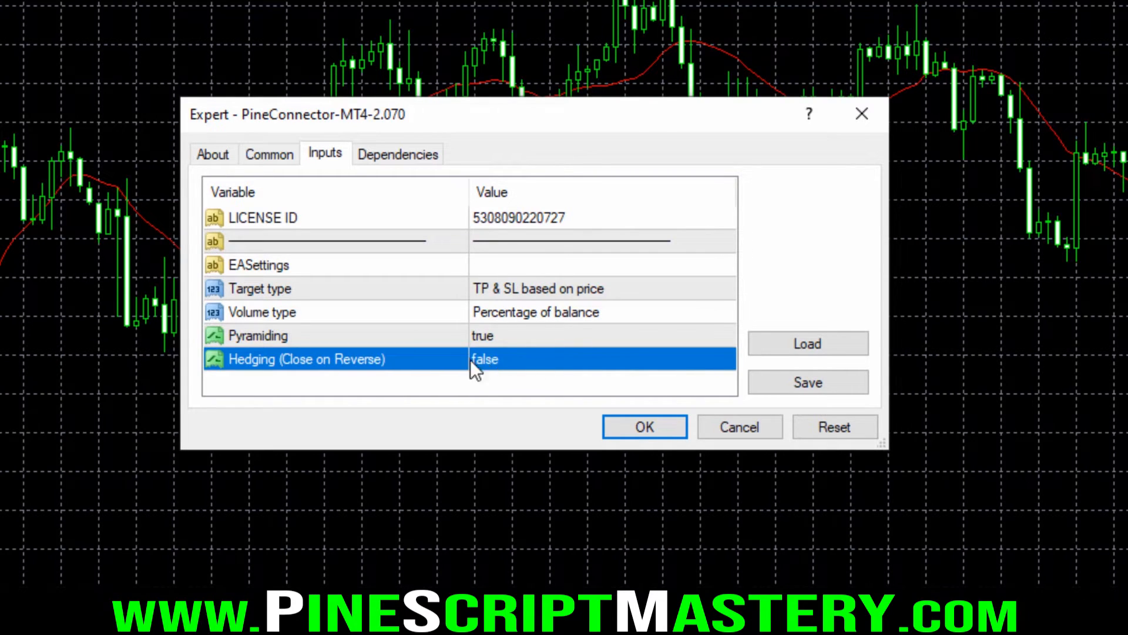
{"action": "left_click_drag", "start_coordinate": [459, 381], "coordinate": [515, 376]}
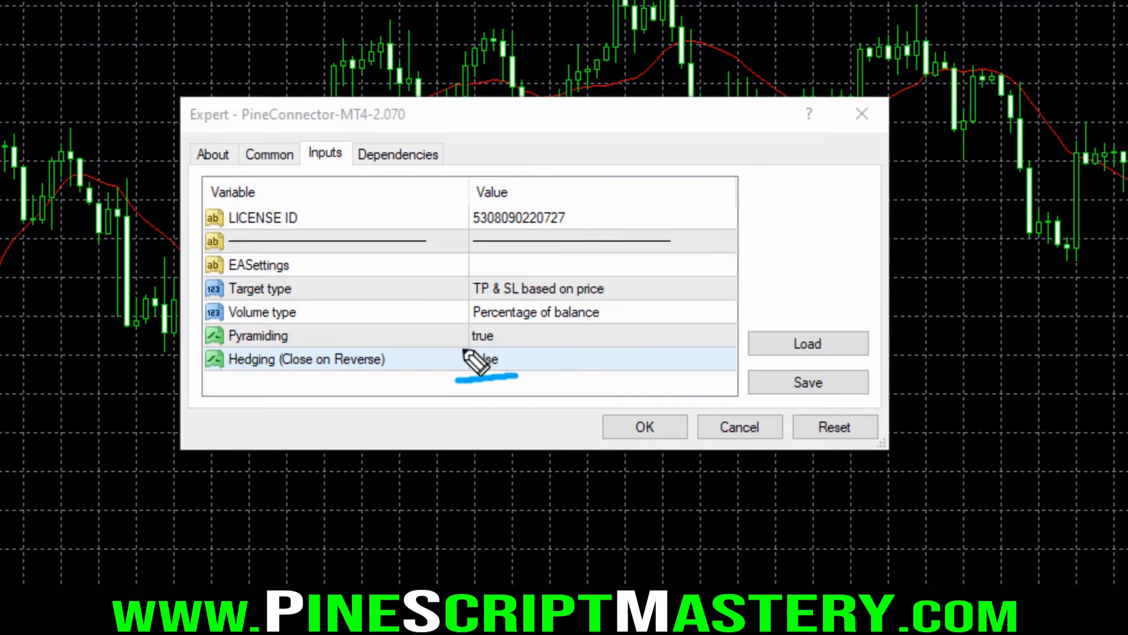
{"action": "left_click_drag", "start_coordinate": [460, 348], "coordinate": [496, 352]}
{"action": "key", "text": "Escape"}
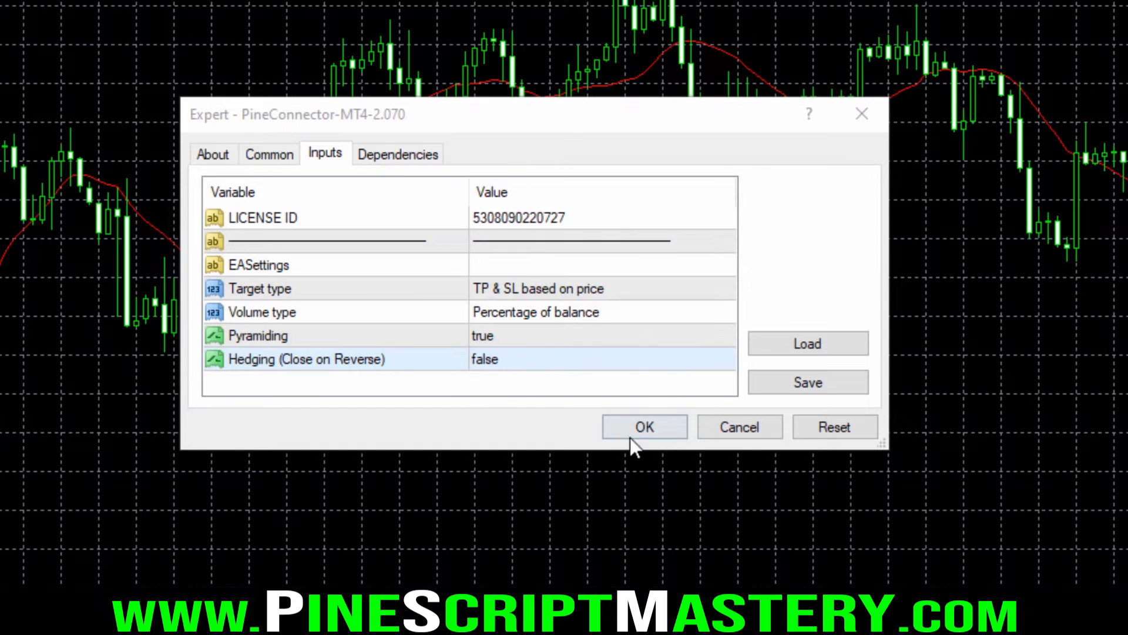
- Apply the expert advisor's input settings, and switch to TradingView to load the EURUSD chart
{"action": "left_click", "coordinate": [660, 426]}
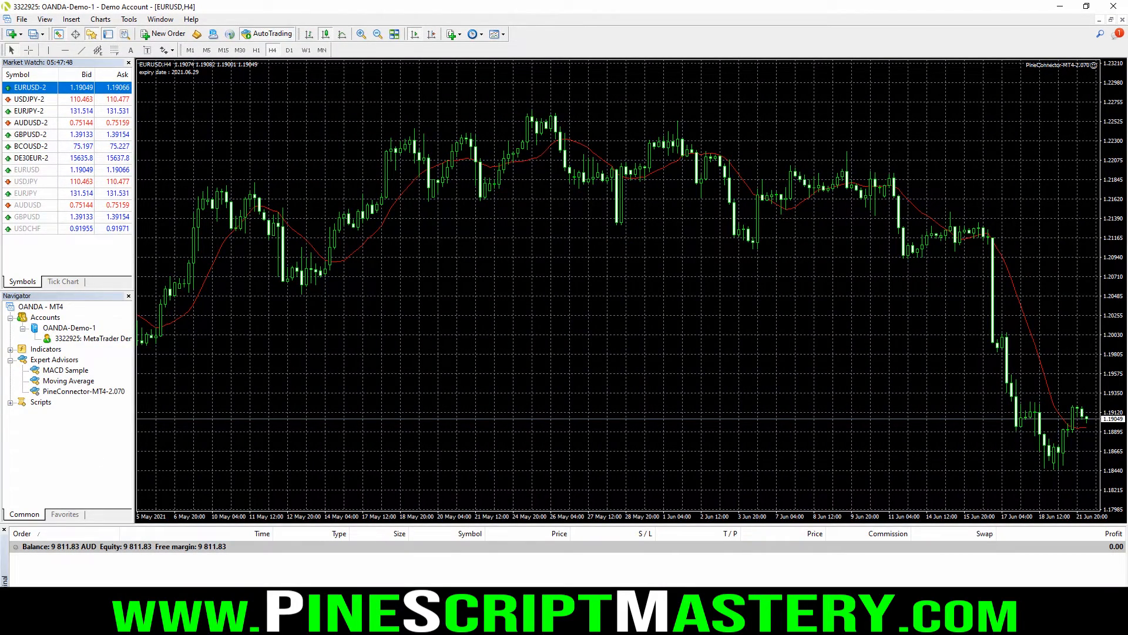
{"action": "left_click", "coordinate": [154, 622]}
{"action": "key", "text": "Down"}
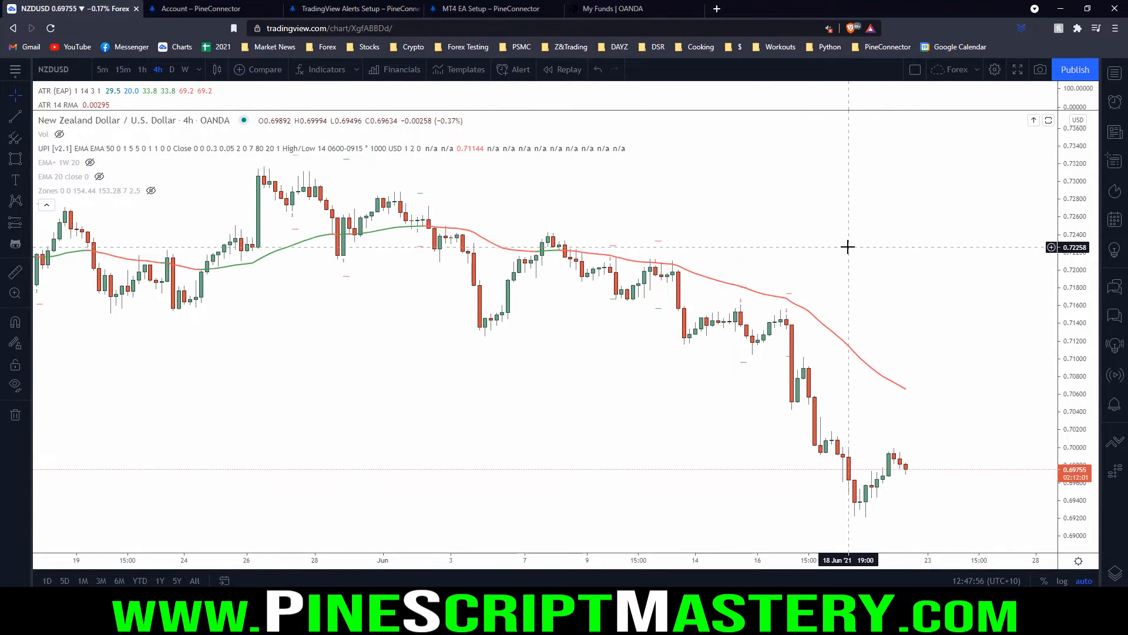
{"action": "type", "text": "EURUSD"}
{"action": "left_click", "coordinate": [629, 262]}
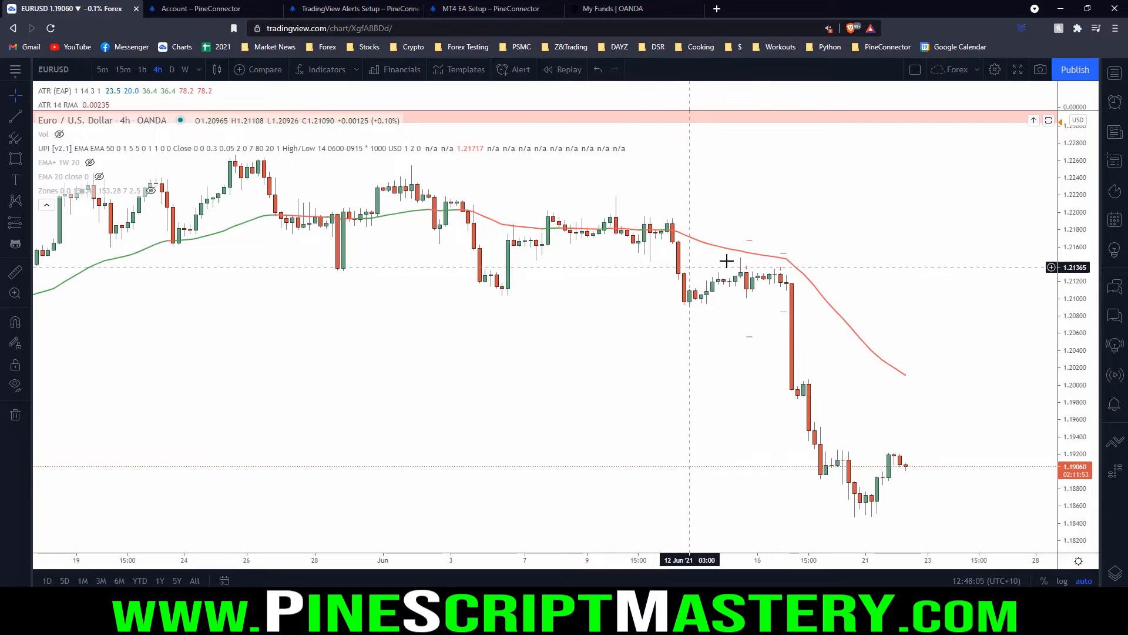
- Start a new alert on EURUSD with the condition Greater Than and the value 0
{"action": "right_click", "coordinate": [676, 170]}
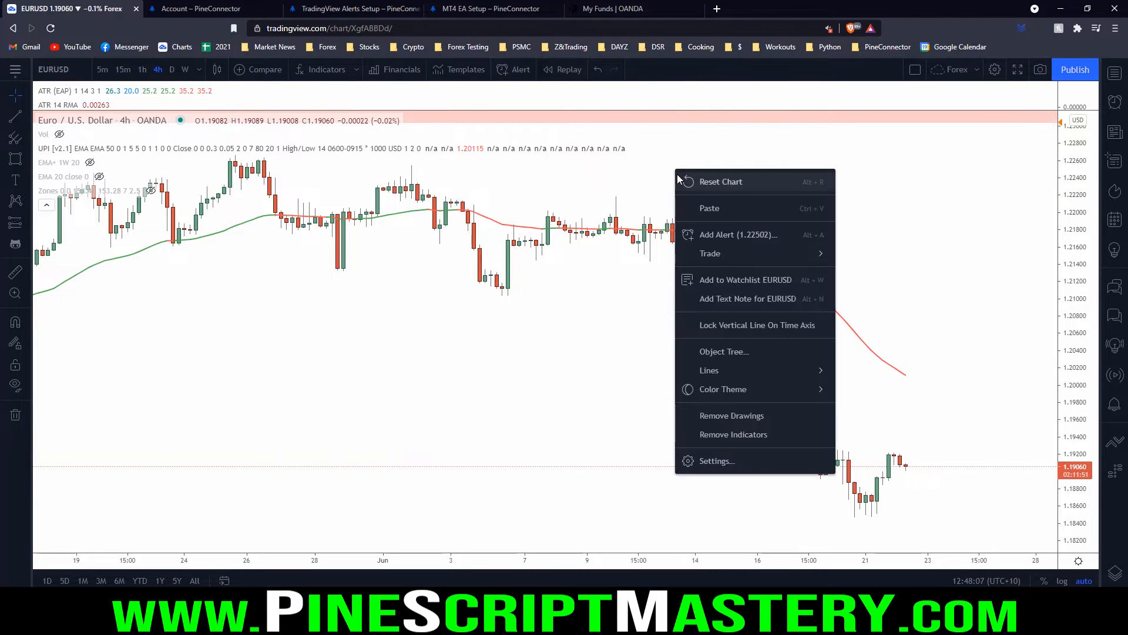
{"action": "left_click", "coordinate": [754, 235]}
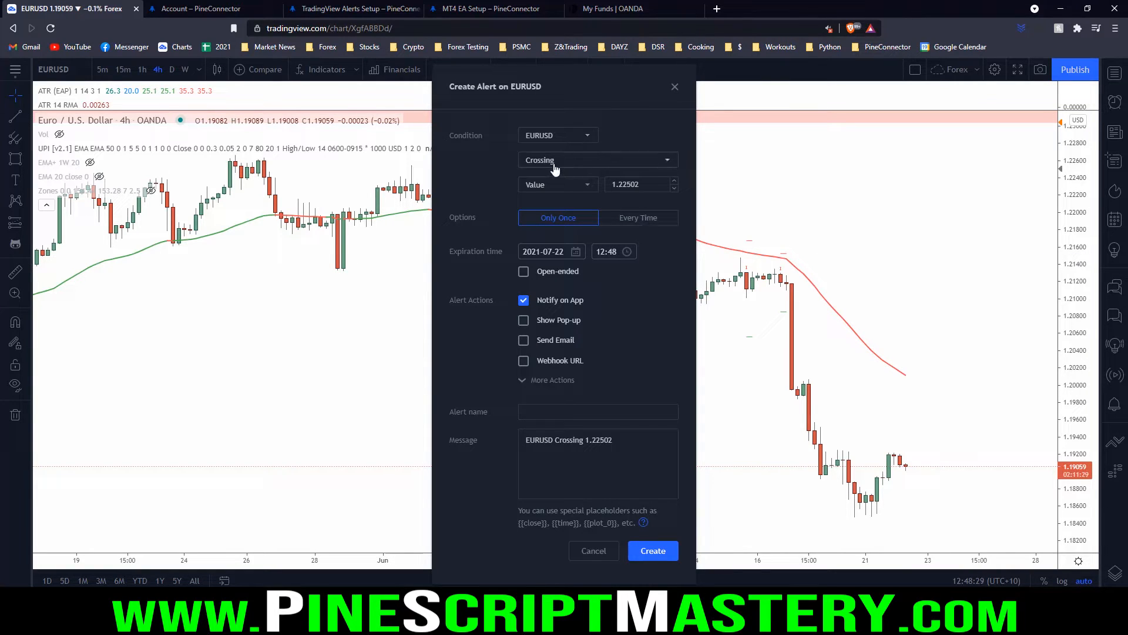
{"action": "mouse_move", "coordinate": [519, 169]}
{"action": "left_mouse_down"}
{"action": "mouse_move", "coordinate": [676, 176]}
{"action": "mouse_move", "coordinate": [576, 145]}
{"action": "left_mouse_up"}
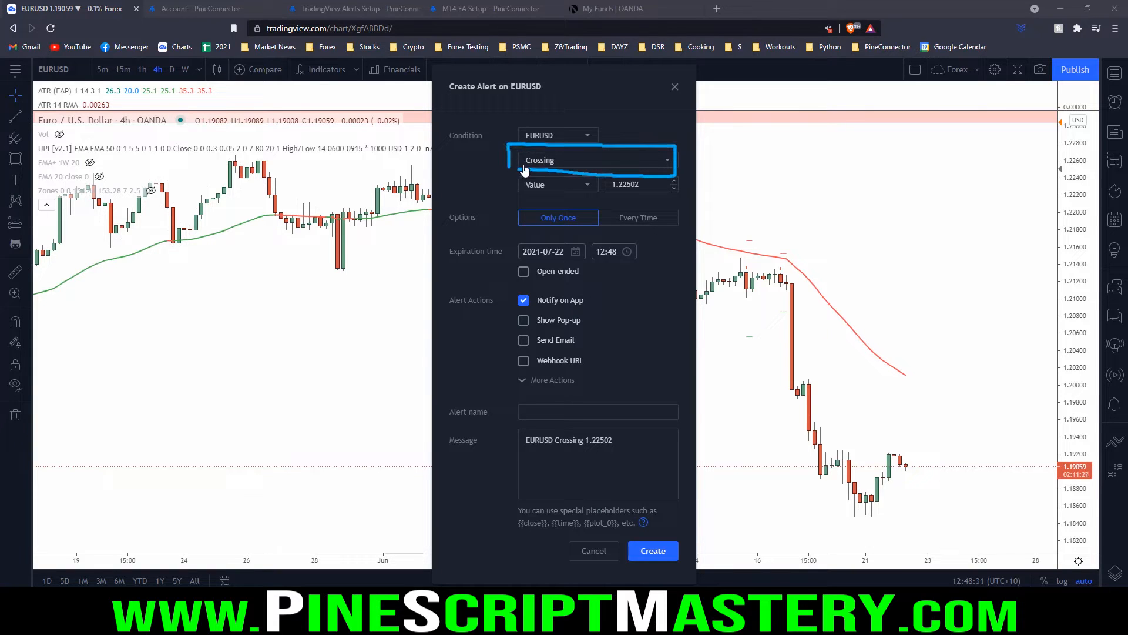
{"action": "left_click", "coordinate": [579, 161]}
{"action": "left_click", "coordinate": [554, 222]}
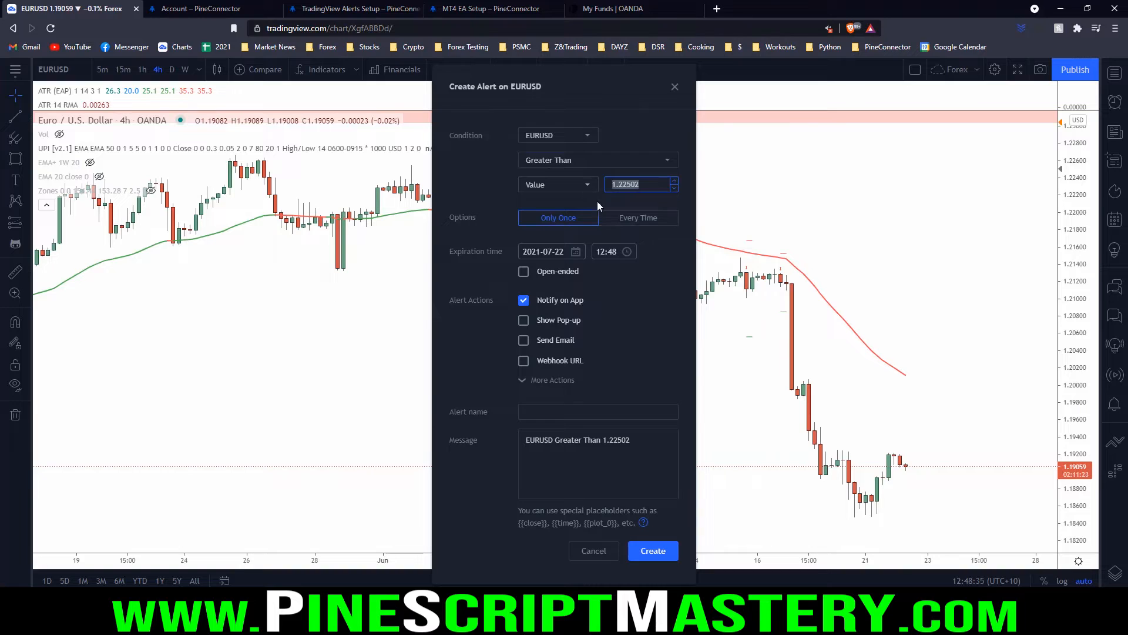
{"action": "type", "text": "0"}
{"action": "left_click", "coordinate": [659, 130]}
- Turn off the Notify on App and Play Sound actions for the EURUSD alert
{"action": "left_click", "coordinate": [538, 380]}
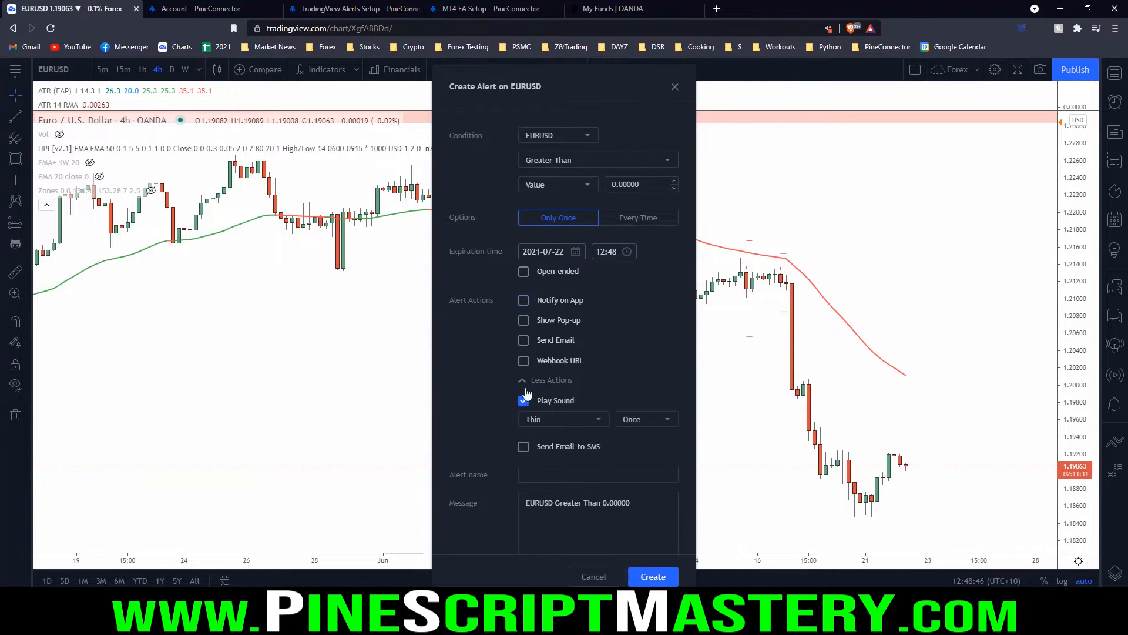
{"action": "left_click", "coordinate": [524, 400]}
{"action": "left_click", "coordinate": [532, 382]}
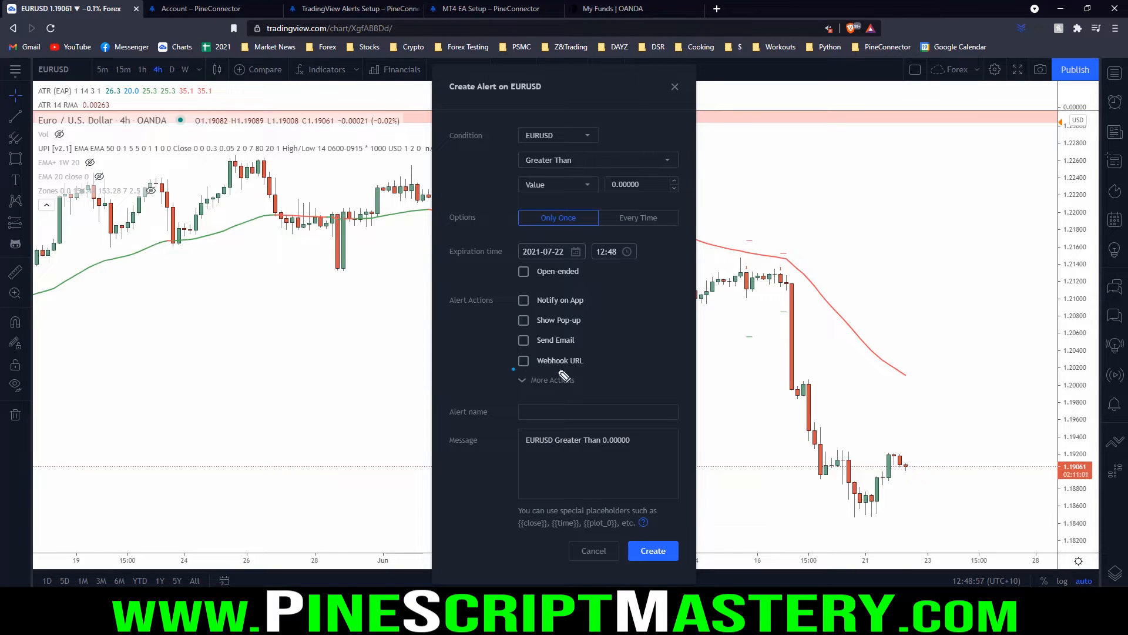
- Enable the Webhook URL action for the EURUSD alert
{"action": "left_click_drag", "start_coordinate": [514, 369], "coordinate": [603, 355]}
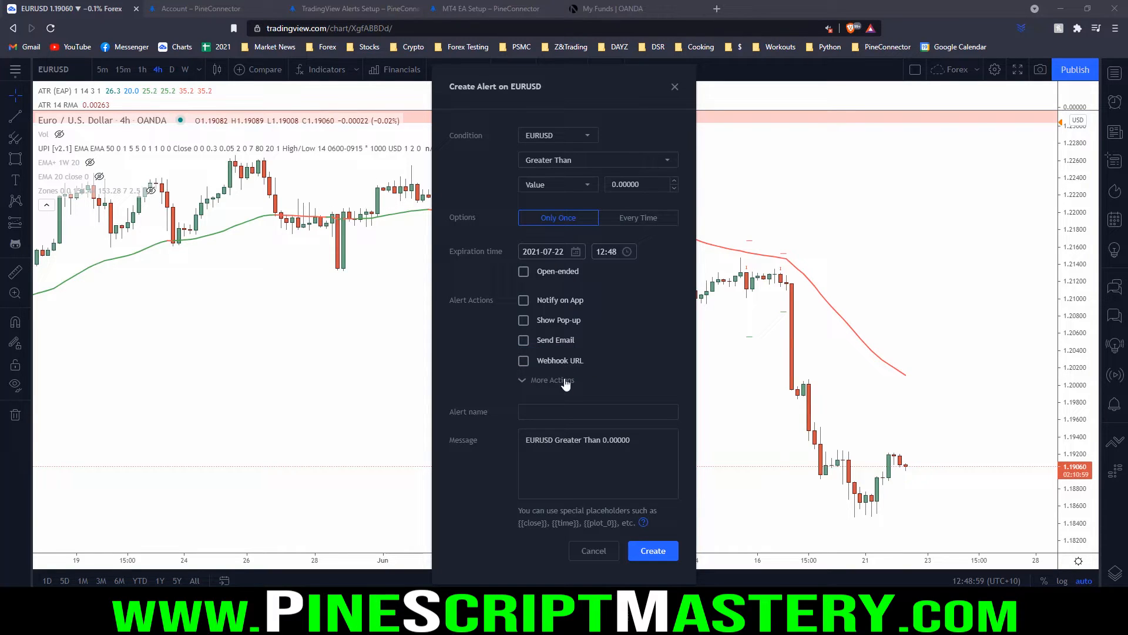
{"action": "left_click", "coordinate": [523, 361]}
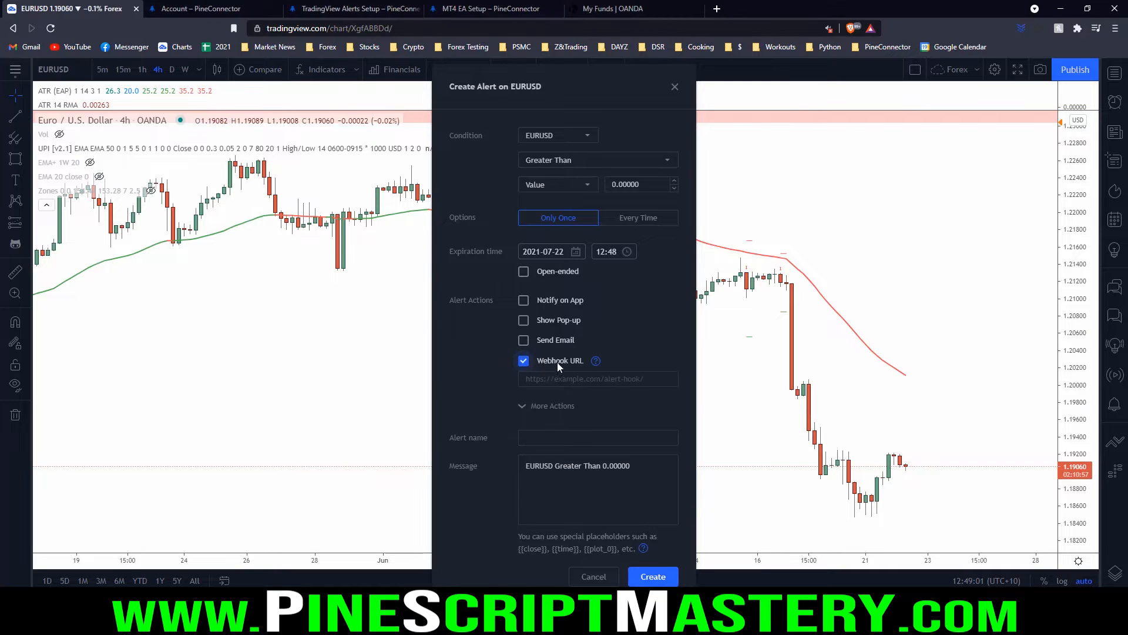
{"action": "left_click", "coordinate": [606, 378]}
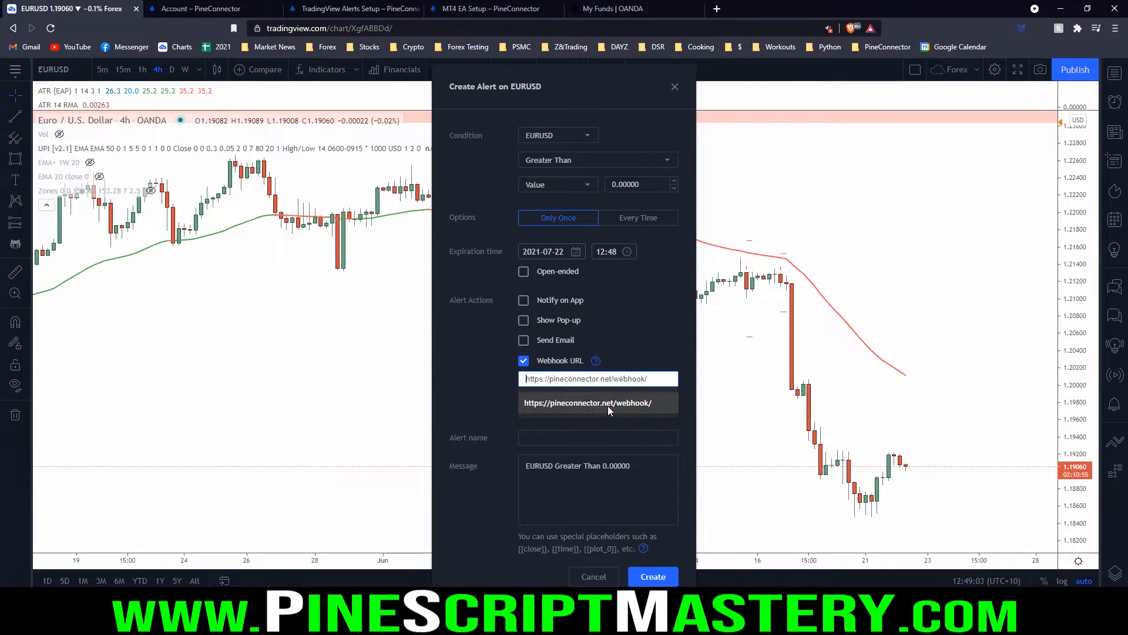
{"action": "left_click", "coordinate": [652, 360]}
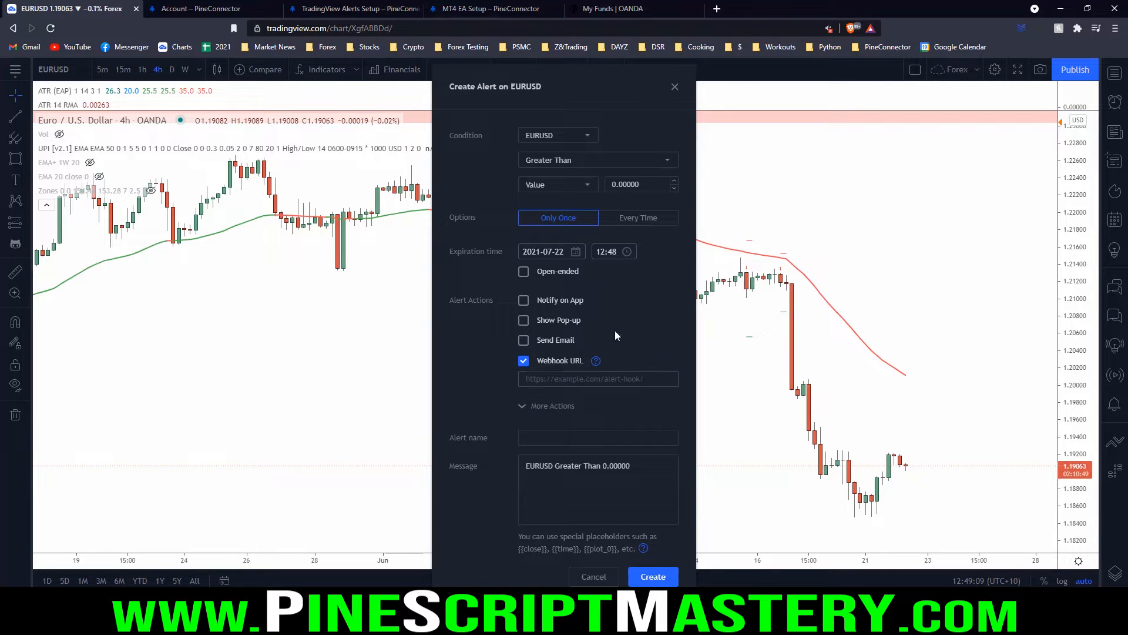
- Open the Alerts Guide from the PineConnector account page and find the webhook URL in the test alert parameters
{"action": "left_click", "coordinate": [219, 9]}
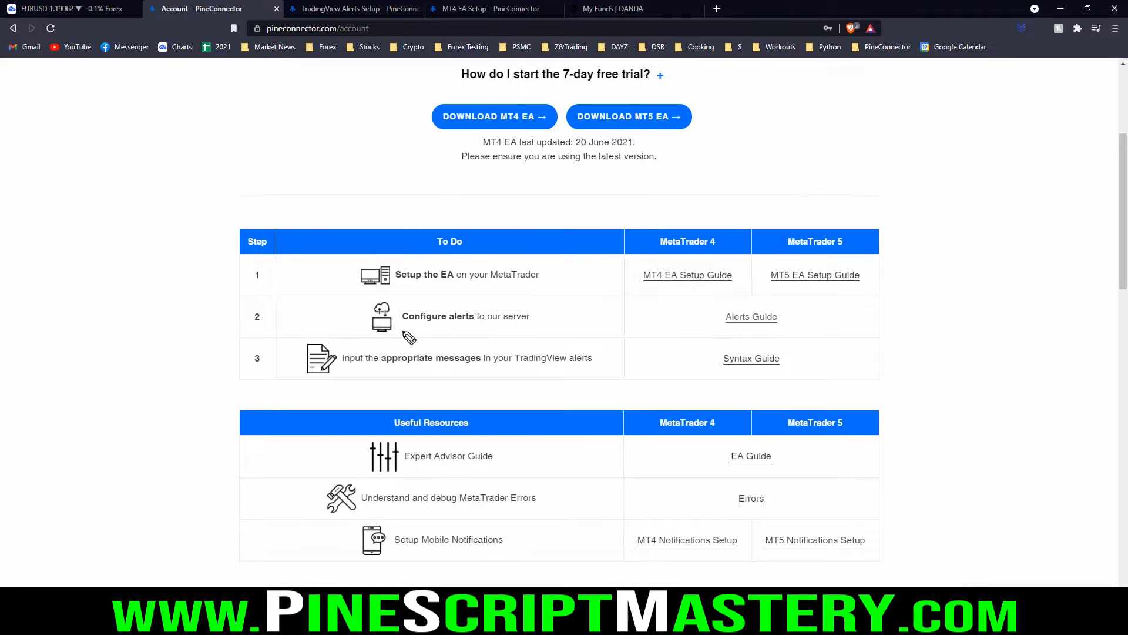
{"action": "mouse_move", "coordinate": [406, 333]}
{"action": "left_mouse_down"}
{"action": "mouse_move", "coordinate": [547, 332]}
{"action": "mouse_move", "coordinate": [413, 296]}
{"action": "mouse_move", "coordinate": [406, 339]}
{"action": "left_mouse_up"}
{"action": "left_click_drag", "start_coordinate": [693, 333], "coordinate": [798, 329]}
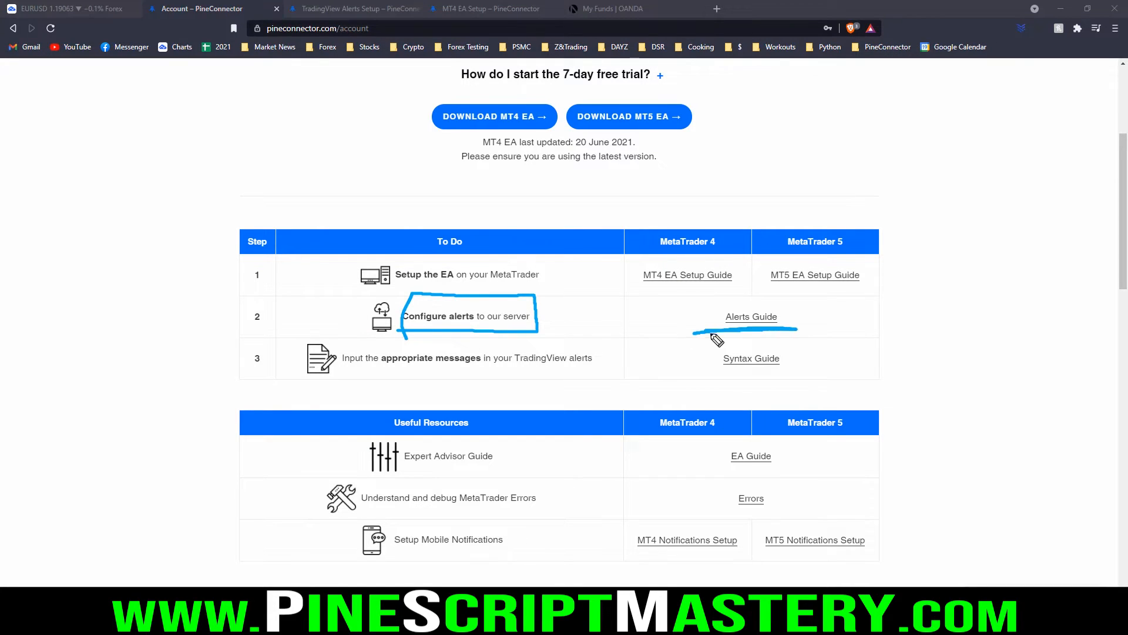
{"action": "left_click", "coordinate": [745, 318]}
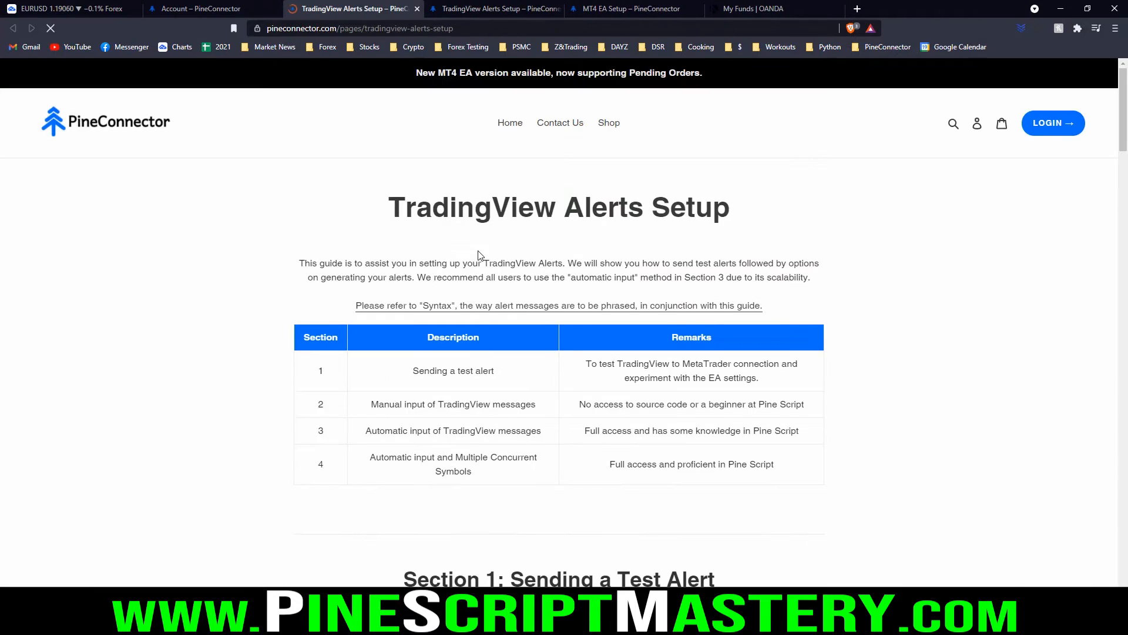
{"action": "scroll", "coordinate": [479, 255], "scroll_direction": "down", "scroll_amount": 15}
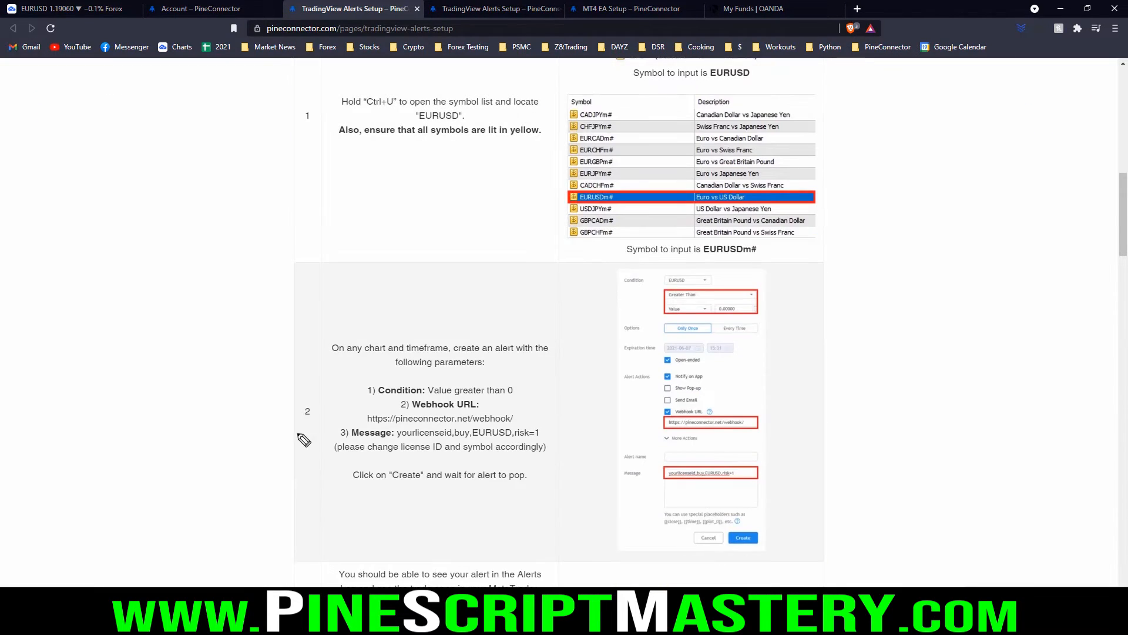
{"action": "left_click_drag", "start_coordinate": [304, 423], "coordinate": [523, 427]}
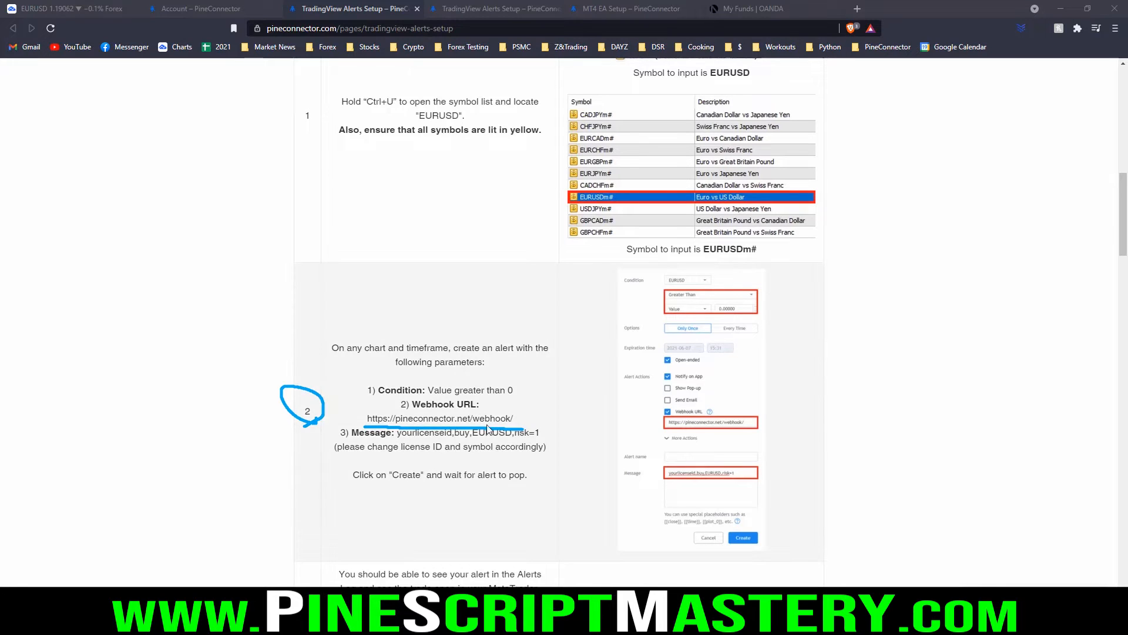
{"action": "key", "text": "Escape"}
{"action": "left_click_drag", "start_coordinate": [367, 418], "coordinate": [514, 418]}
{"action": "right_click", "coordinate": [461, 420]}
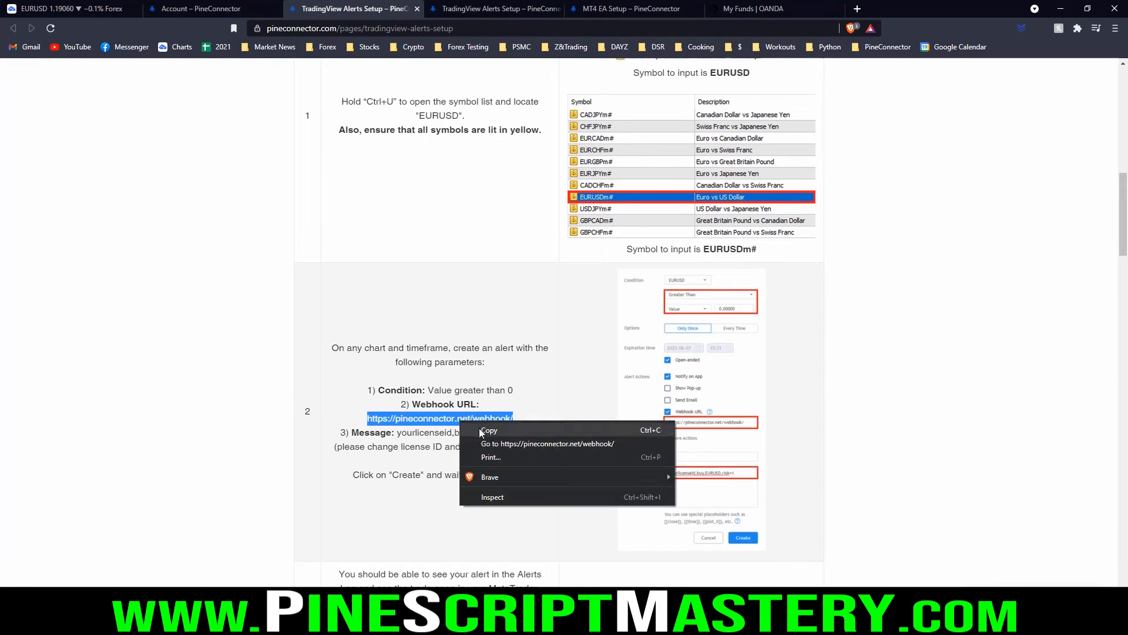
{"action": "left_click", "coordinate": [480, 432]}
{"action": "left_click", "coordinate": [97, 9]}
{"action": "left_click", "coordinate": [572, 378]}
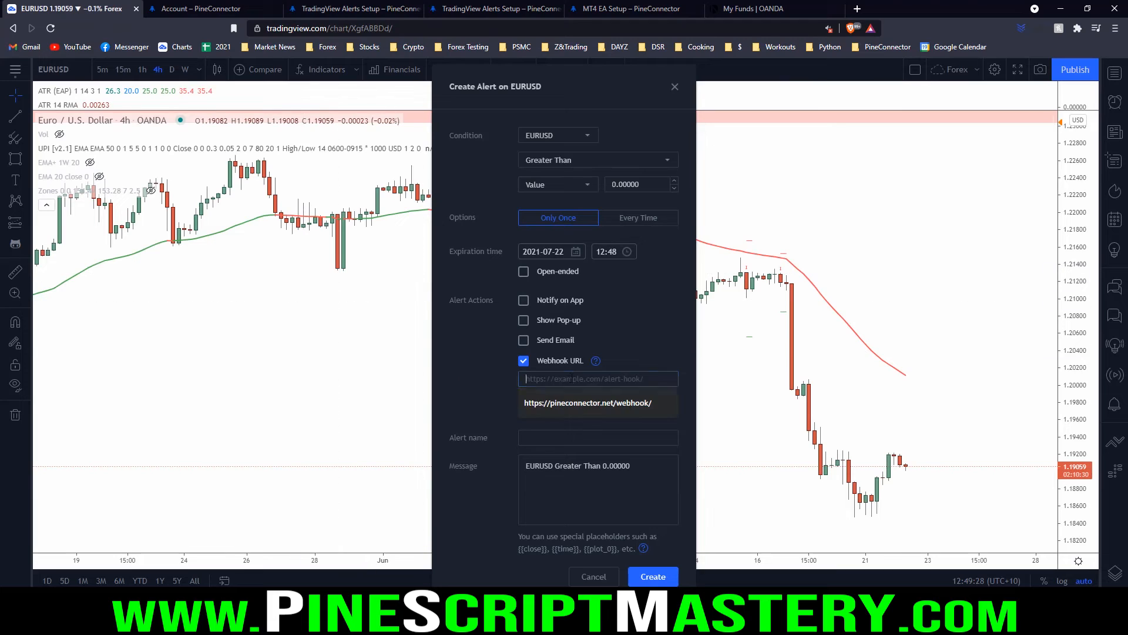
{"action": "key", "text": "ctrl+v"}
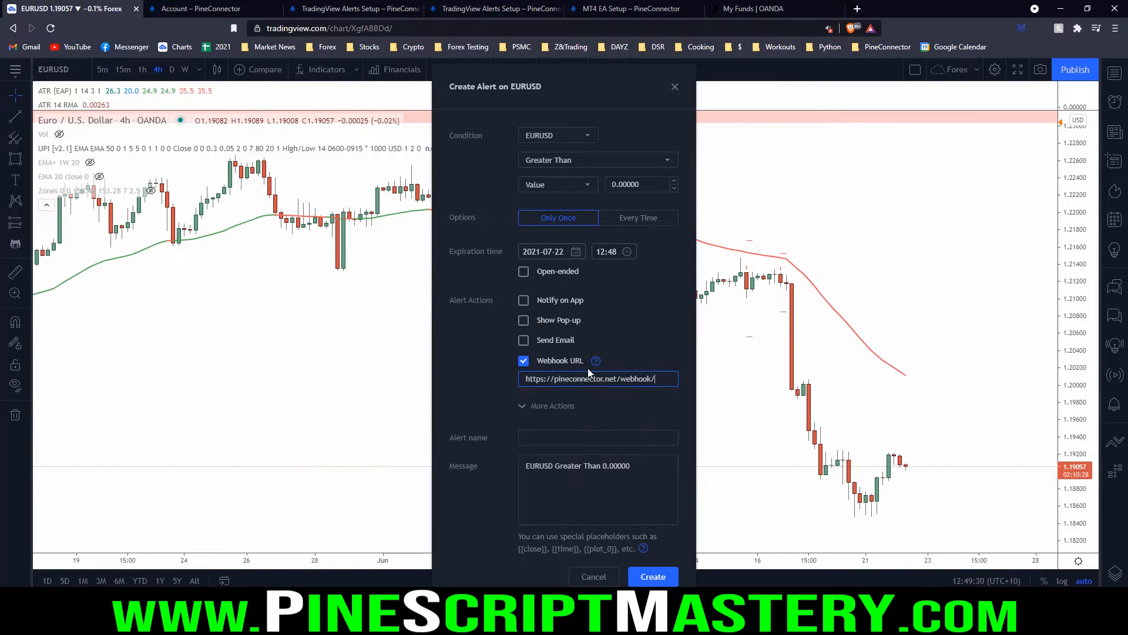
{"action": "key", "text": "ctrl+2"}
{"action": "left_click_drag", "start_coordinate": [538, 370], "coordinate": [601, 372]}
{"action": "mouse_move", "coordinate": [522, 393]}
{"action": "left_mouse_down"}
{"action": "mouse_move", "coordinate": [695, 381]}
{"action": "mouse_move", "coordinate": [510, 393]}
{"action": "left_mouse_up"}
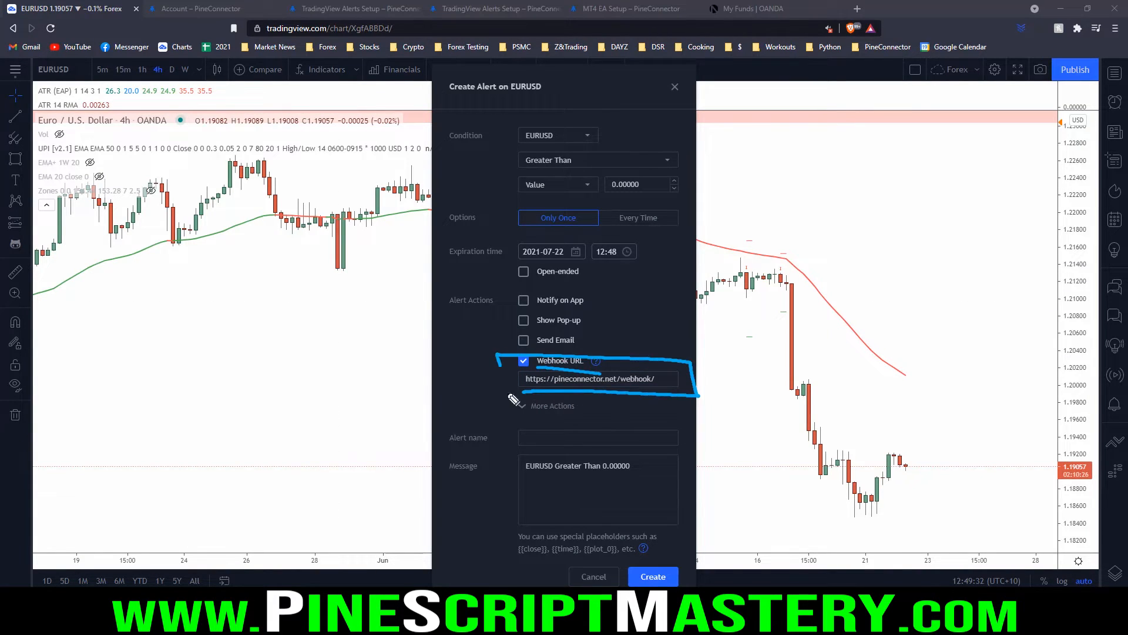
{"action": "key", "text": "Escape"}
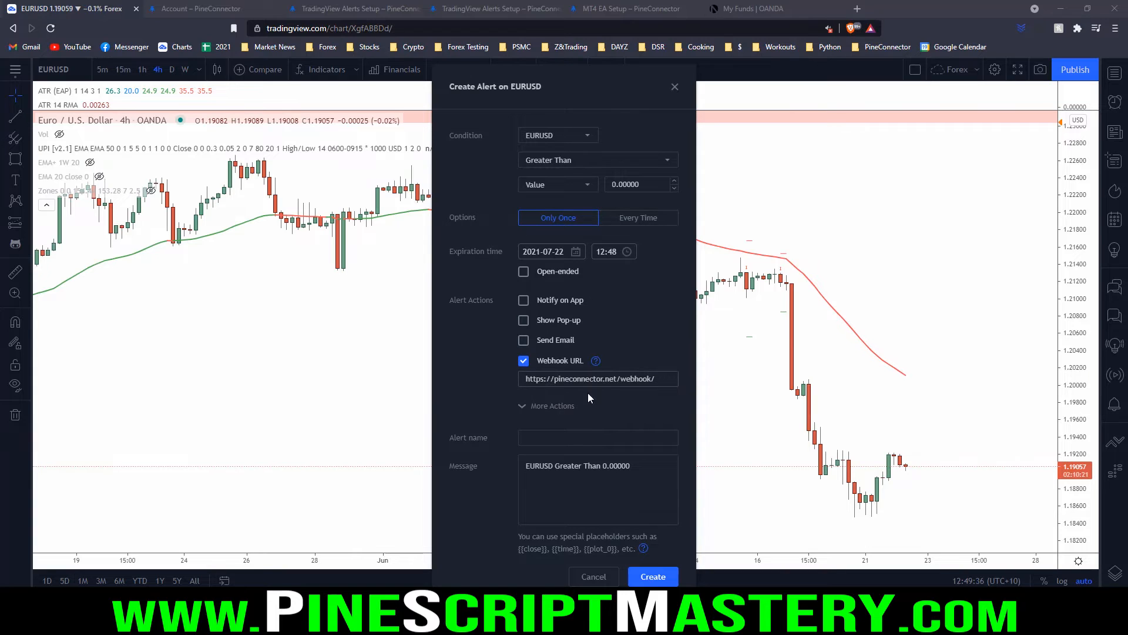
{"action": "left_click_drag", "start_coordinate": [657, 468], "coordinate": [509, 471]}
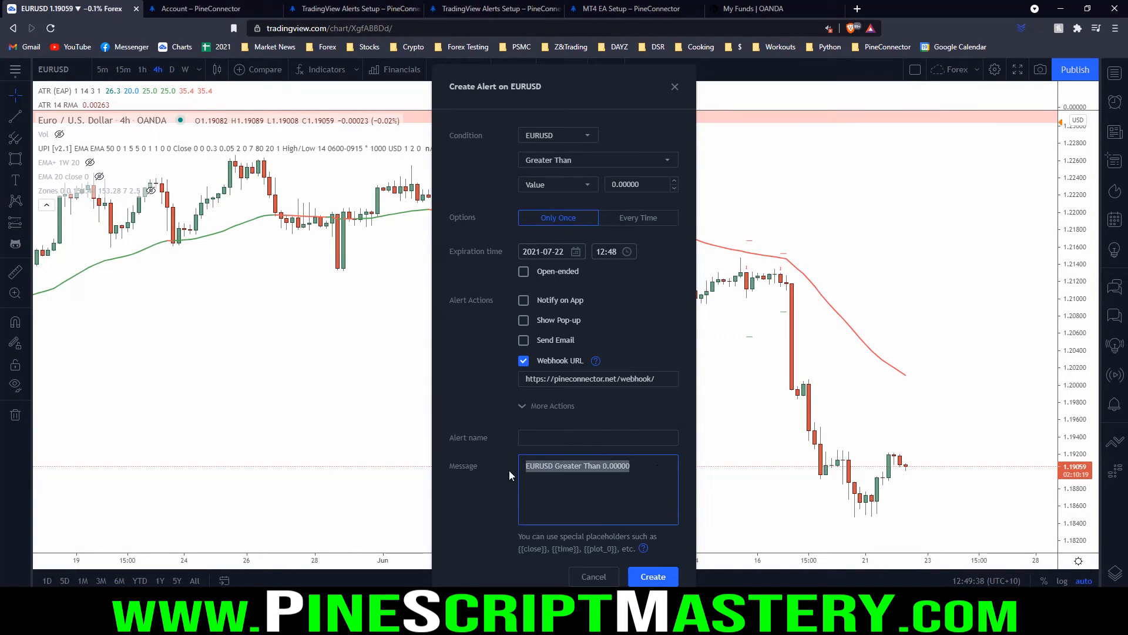
{"action": "key", "text": "ctrl+2"}
{"action": "mouse_move", "coordinate": [518, 389]}
{"action": "left_mouse_down"}
{"action": "mouse_move", "coordinate": [649, 390]}
{"action": "mouse_move", "coordinate": [661, 371]}
{"action": "mouse_move", "coordinate": [517, 380]}
{"action": "left_mouse_up"}
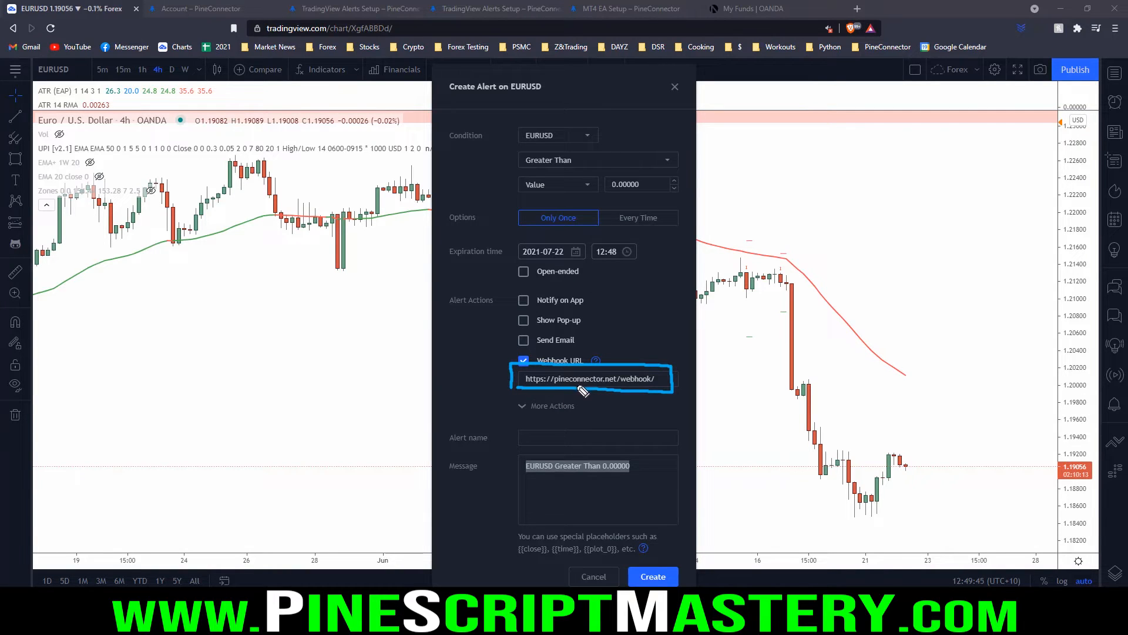
{"action": "key", "text": "Escape"}
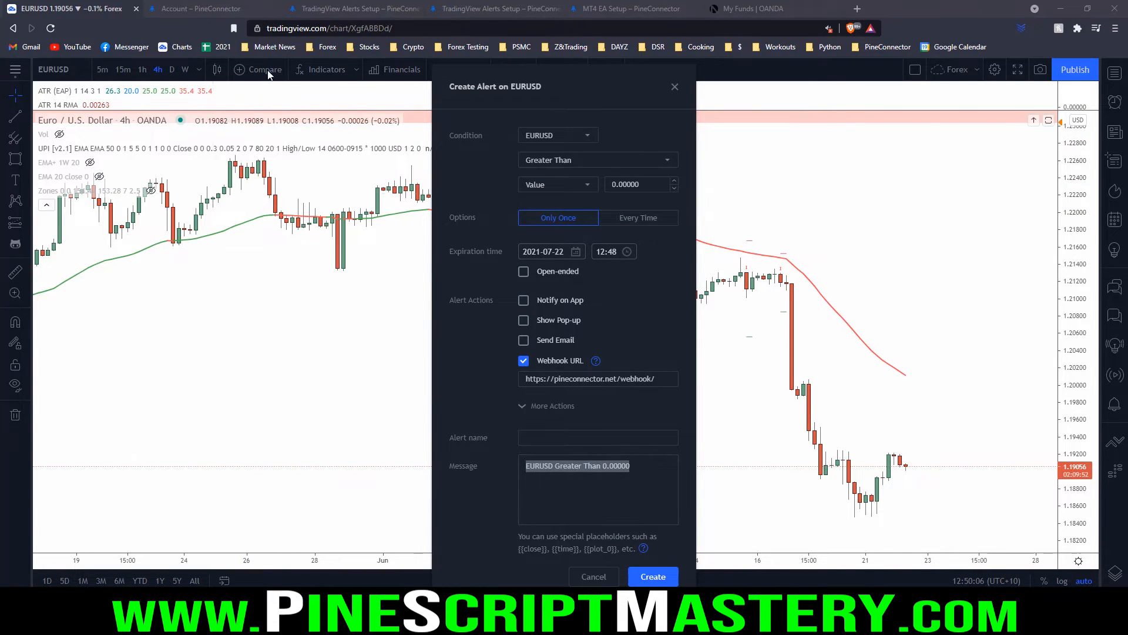
- Review the TradingView Alerts Setup guide, focusing on Section 1's instructions for sending a test alert and locating the EURUSD symbol
{"action": "left_click", "coordinate": [346, 8]}
{"action": "scroll", "coordinate": [483, 223], "scroll_direction": "up", "scroll_amount": 7}
{"action": "scroll", "coordinate": [483, 222], "scroll_direction": "up", "scroll_amount": 4}
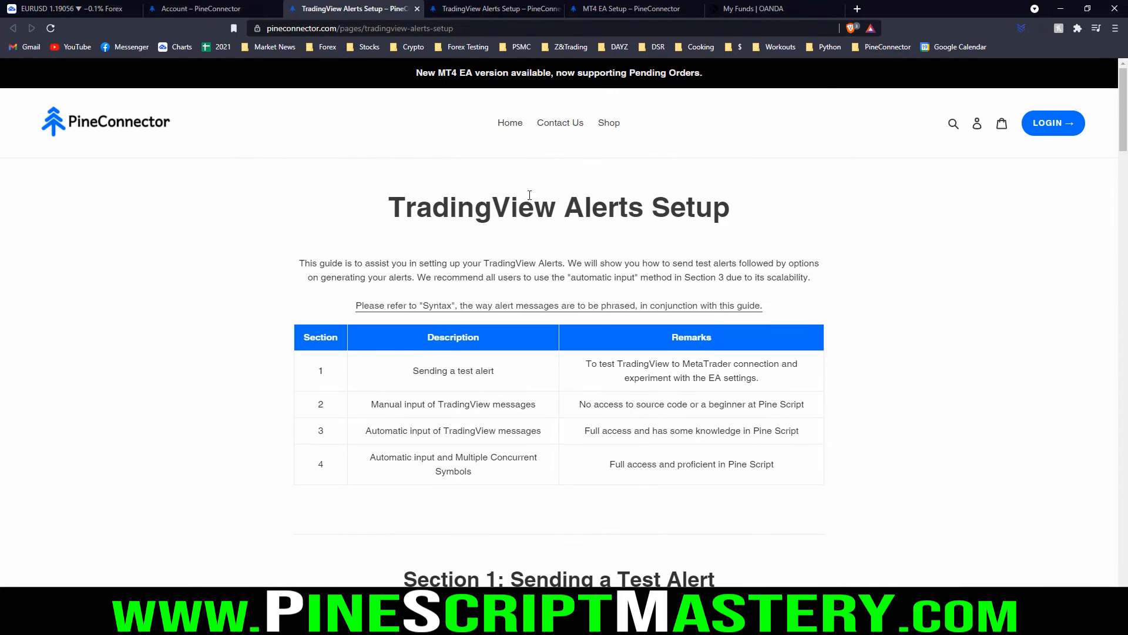
{"action": "left_click_drag", "start_coordinate": [379, 212], "coordinate": [737, 209]}
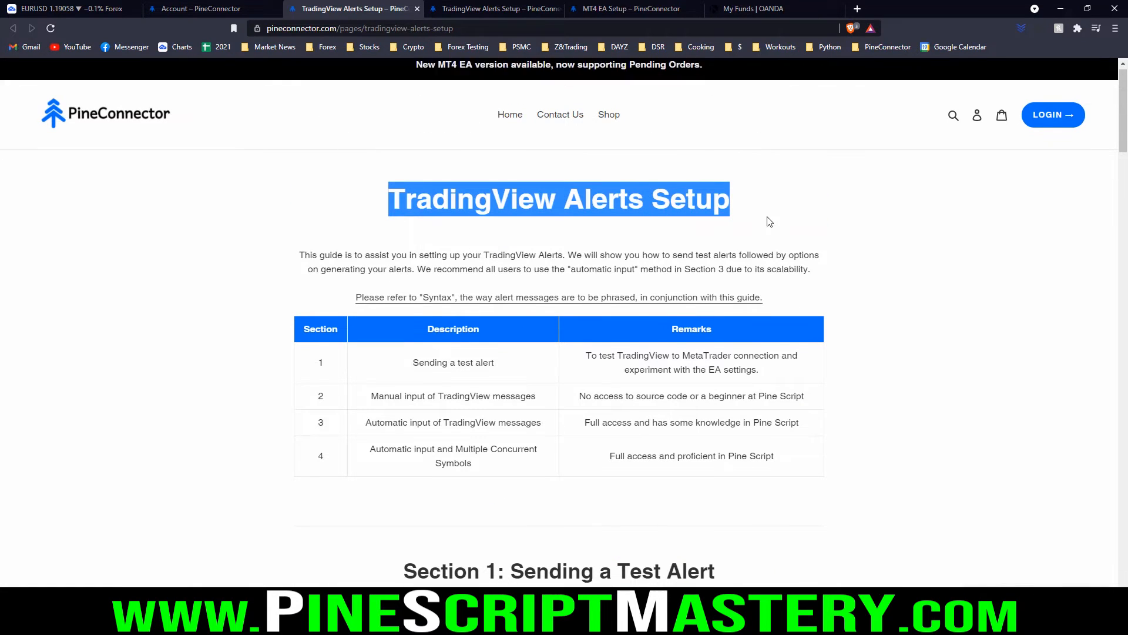
{"action": "scroll", "coordinate": [755, 209], "scroll_direction": "down", "scroll_amount": 5}
{"action": "scroll", "coordinate": [755, 209], "scroll_direction": "down", "scroll_amount": 2}
{"action": "left_click_drag", "start_coordinate": [404, 169], "coordinate": [892, 209]}
{"action": "left_click", "coordinate": [893, 200]}
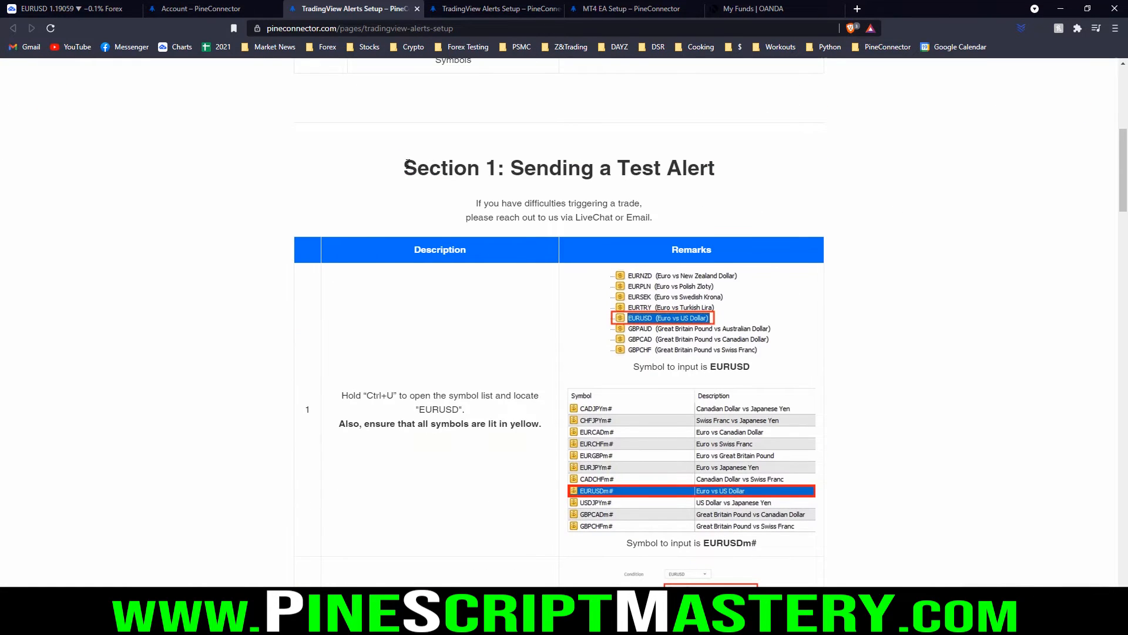
{"action": "left_click_drag", "start_coordinate": [404, 169], "coordinate": [859, 175]}
{"action": "left_click", "coordinate": [911, 188]}
{"action": "scroll", "coordinate": [899, 200], "scroll_direction": "down", "scroll_amount": 14}
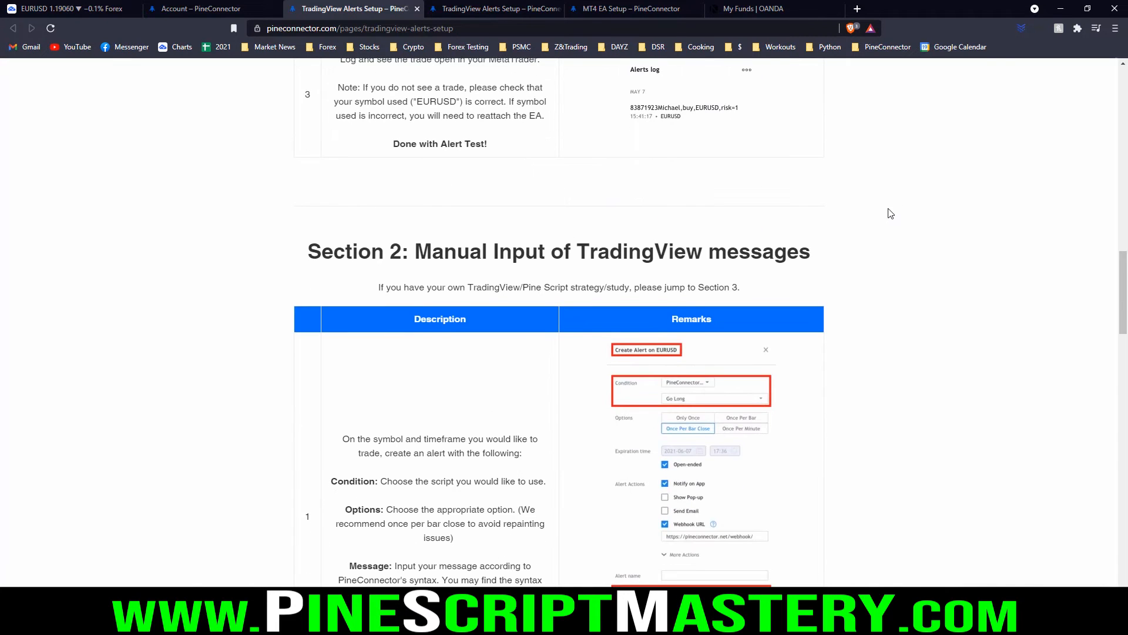
{"action": "scroll", "coordinate": [887, 212], "scroll_direction": "up", "scroll_amount": 12}
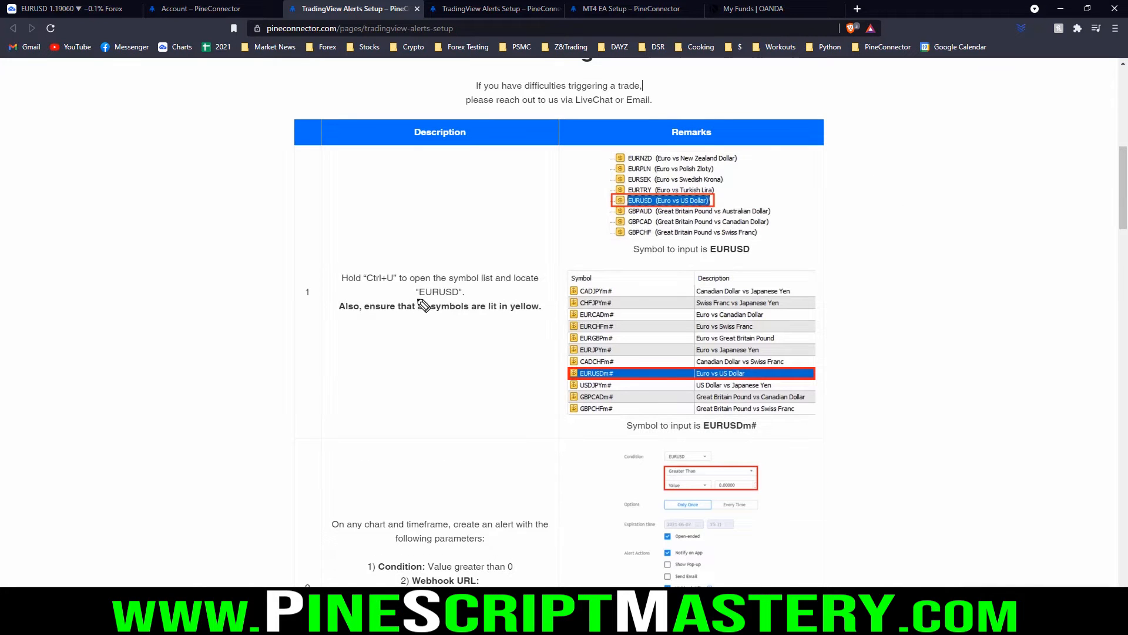
{"action": "left_click_drag", "start_coordinate": [415, 300], "coordinate": [466, 300]}
{"action": "key", "text": "Escape"}
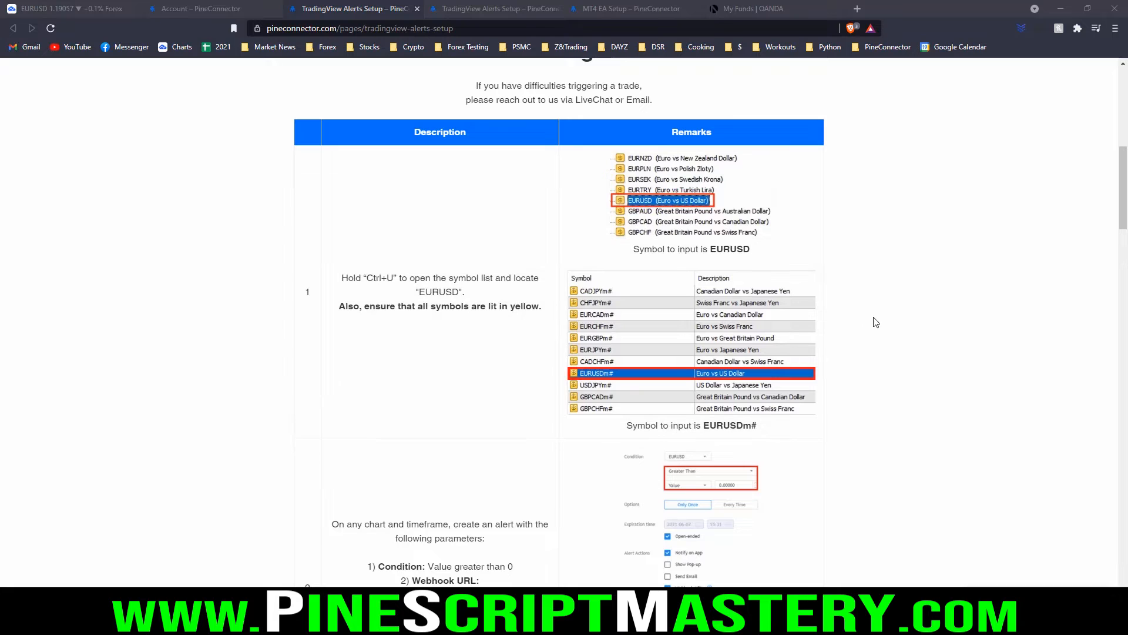
- Switch to MetaTrader 4 and open its symbol list, expanding the Instruments-2 and Group4-2 groups
{"action": "key", "text": "alt+Tab"}
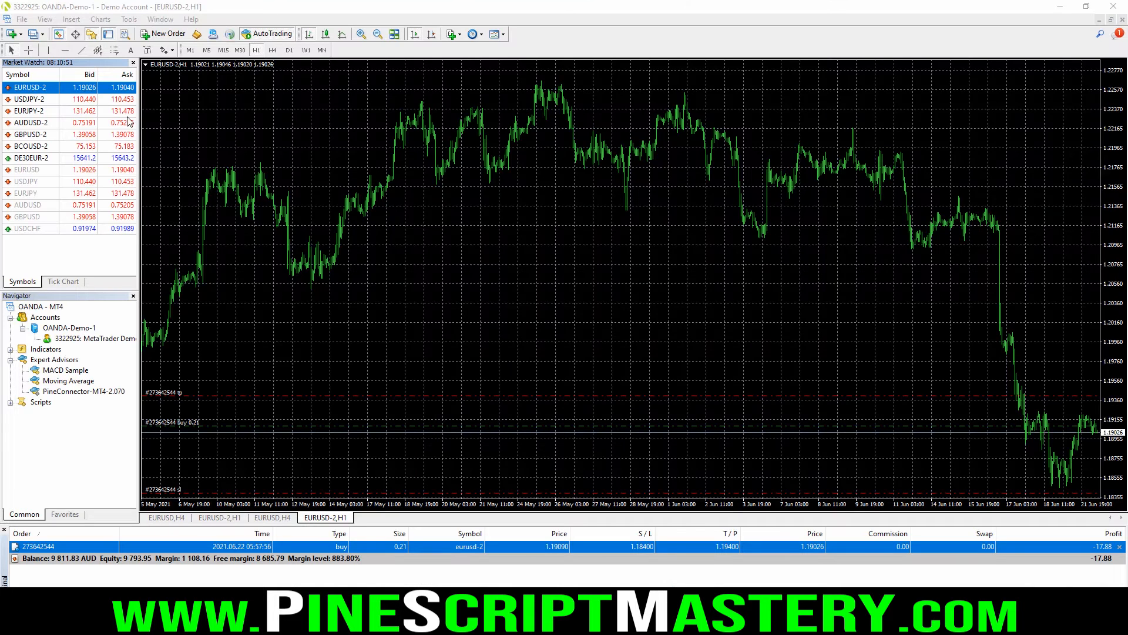
{"action": "mouse_move", "coordinate": [19, 85]}
{"action": "left_mouse_down"}
{"action": "mouse_move", "coordinate": [14, 196]}
{"action": "mouse_move", "coordinate": [152, 214]}
{"action": "mouse_move", "coordinate": [18, 79]}
{"action": "left_mouse_up"}
{"action": "key", "text": "Escape"}
{"action": "key", "text": "ctrl+u"}
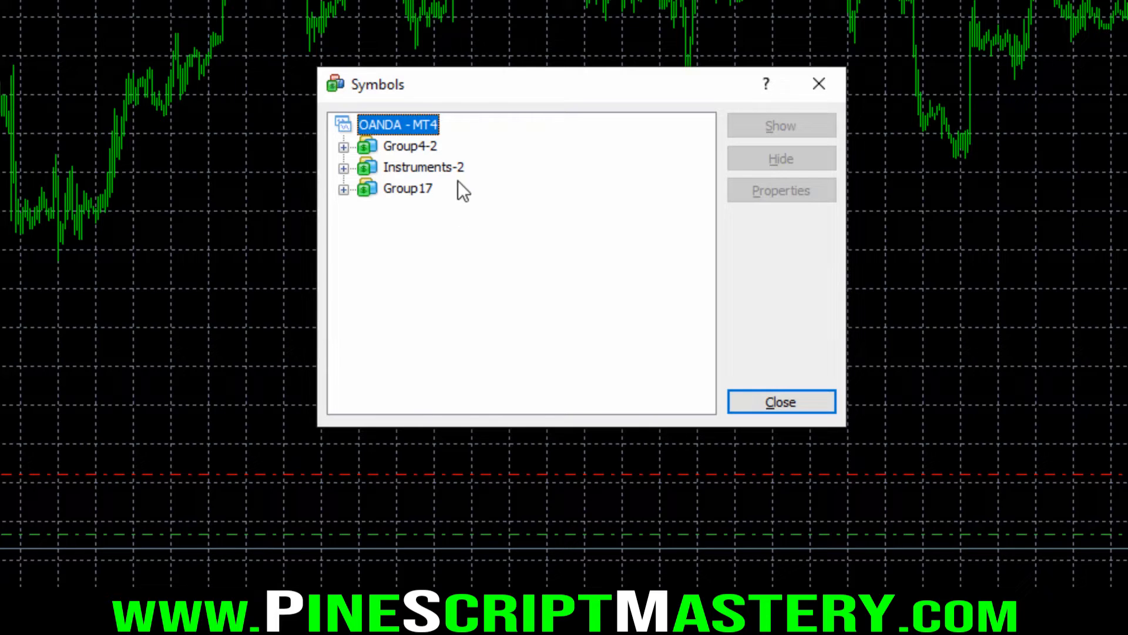
{"action": "double_click", "coordinate": [392, 167]}
{"action": "left_click", "coordinate": [510, 187]}
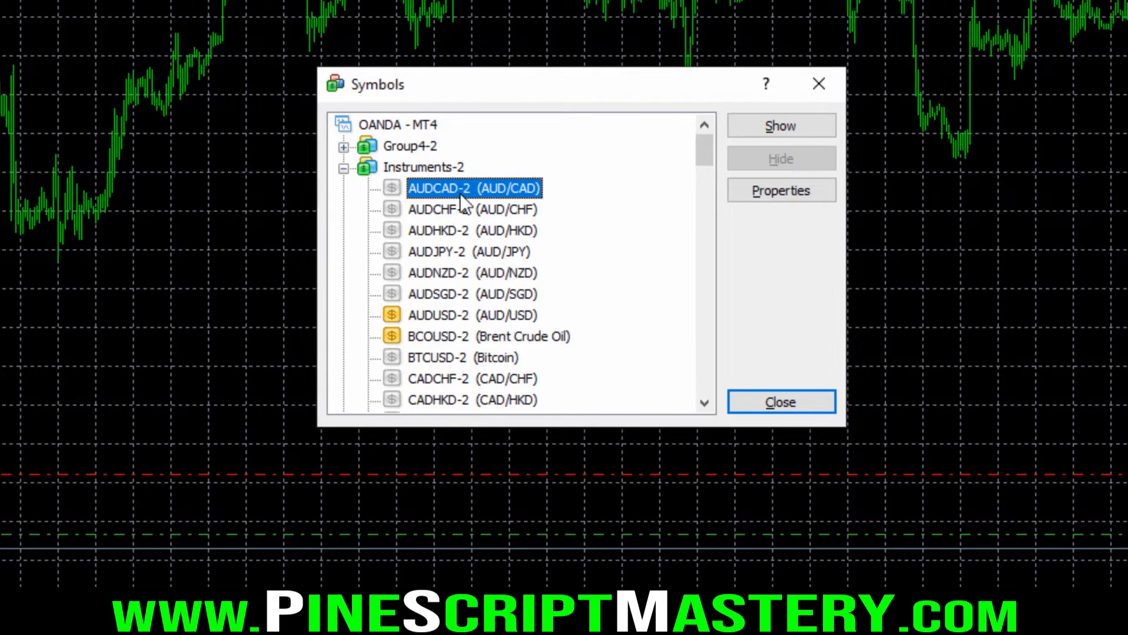
{"action": "left_click", "coordinate": [343, 147]}
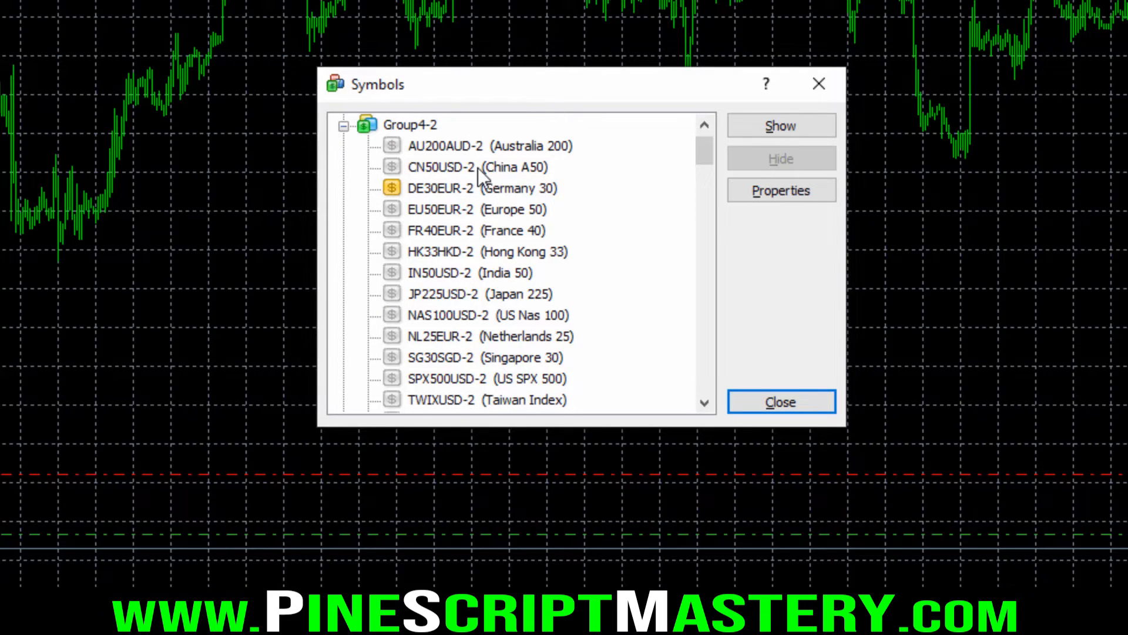
- Enable the AU200AUD-2 (Australia 200) symbol from Group4-2 so that it is listed in Market Watch
{"action": "left_click", "coordinate": [446, 151]}
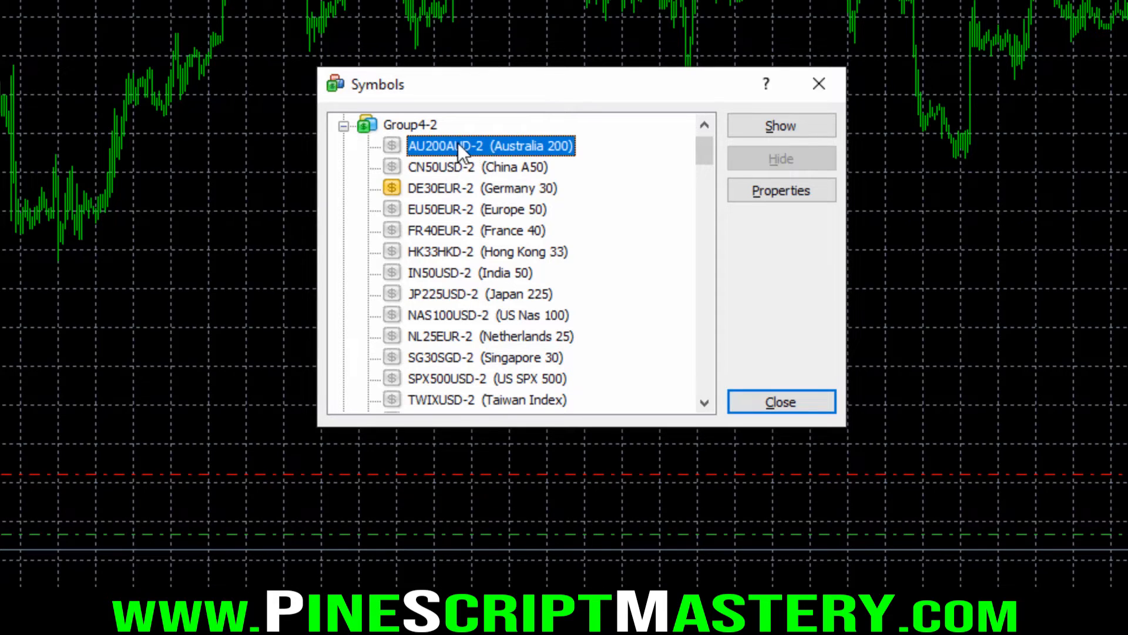
{"action": "double_click", "coordinate": [457, 143]}
{"action": "mouse_move", "coordinate": [377, 154]}
{"action": "left_mouse_down"}
{"action": "mouse_move", "coordinate": [412, 145]}
{"action": "mouse_move", "coordinate": [379, 155]}
{"action": "mouse_move", "coordinate": [465, 161]}
{"action": "mouse_move", "coordinate": [443, 159]}
{"action": "left_mouse_up"}
{"action": "key", "text": "Escape"}
{"action": "left_click", "coordinate": [427, 146]}
{"action": "key", "text": "ctrl+shift+3"}
{"action": "key", "text": "Escape"}
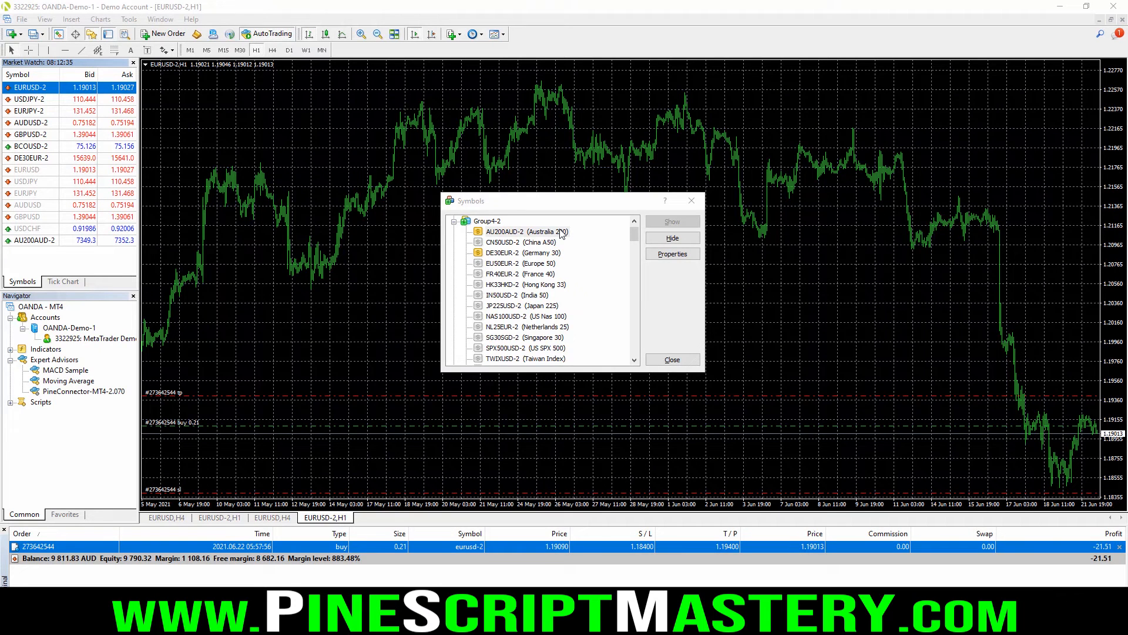
- Look through the symbol list from Group4-2 to the EUR pairs in Instruments-2 to check which symbols are enabled
{"action": "scroll", "coordinate": [568, 232], "scroll_direction": "up", "scroll_amount": 1}
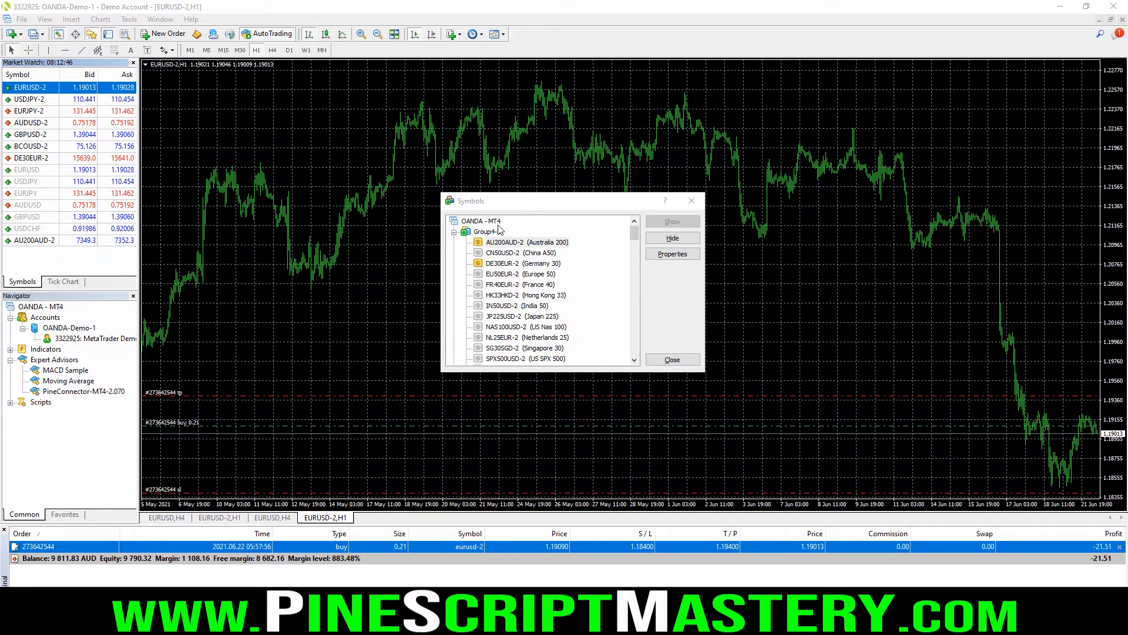
{"action": "left_click", "coordinate": [523, 205]}
{"action": "scroll", "coordinate": [538, 246], "scroll_direction": "down", "scroll_amount": 2}
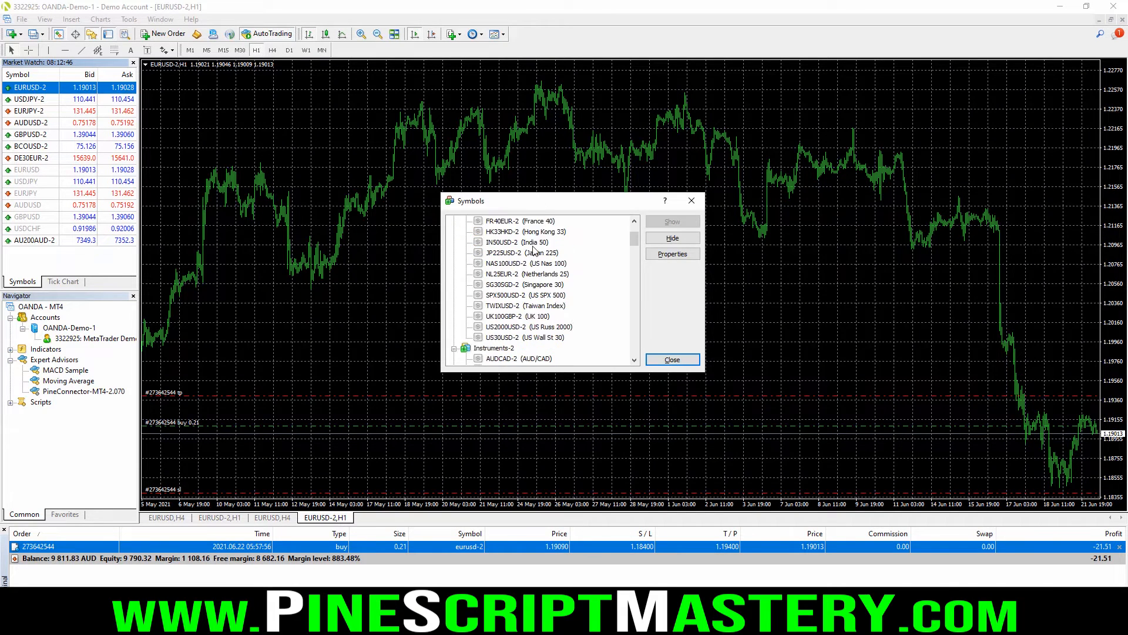
{"action": "scroll", "coordinate": [534, 250], "scroll_direction": "down", "scroll_amount": 6}
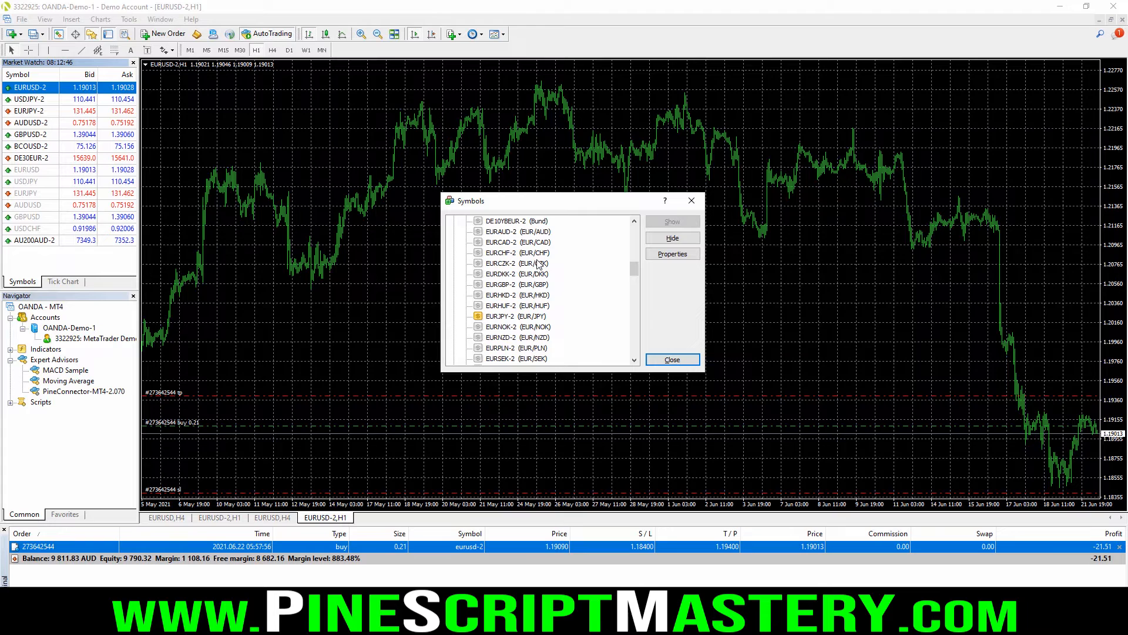
{"action": "scroll", "coordinate": [539, 264], "scroll_direction": "down", "scroll_amount": 2}
{"action": "mouse_move", "coordinate": [484, 247]}
{"action": "left_mouse_down"}
{"action": "mouse_move", "coordinate": [470, 257]}
{"action": "mouse_move", "coordinate": [488, 253]}
{"action": "left_mouse_up"}
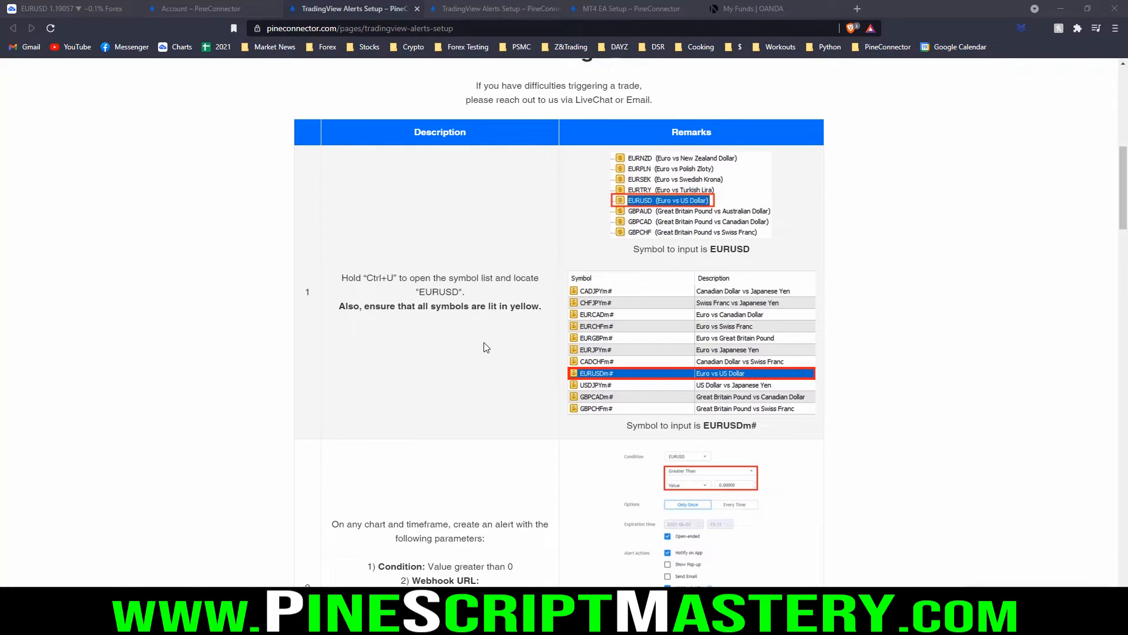
- Compare the EURUSD symbol named in the PineConnector guide with the broker's EURUSD-2 entry in MetaTrader's Market Watch
{"action": "double_click", "coordinate": [445, 291]}
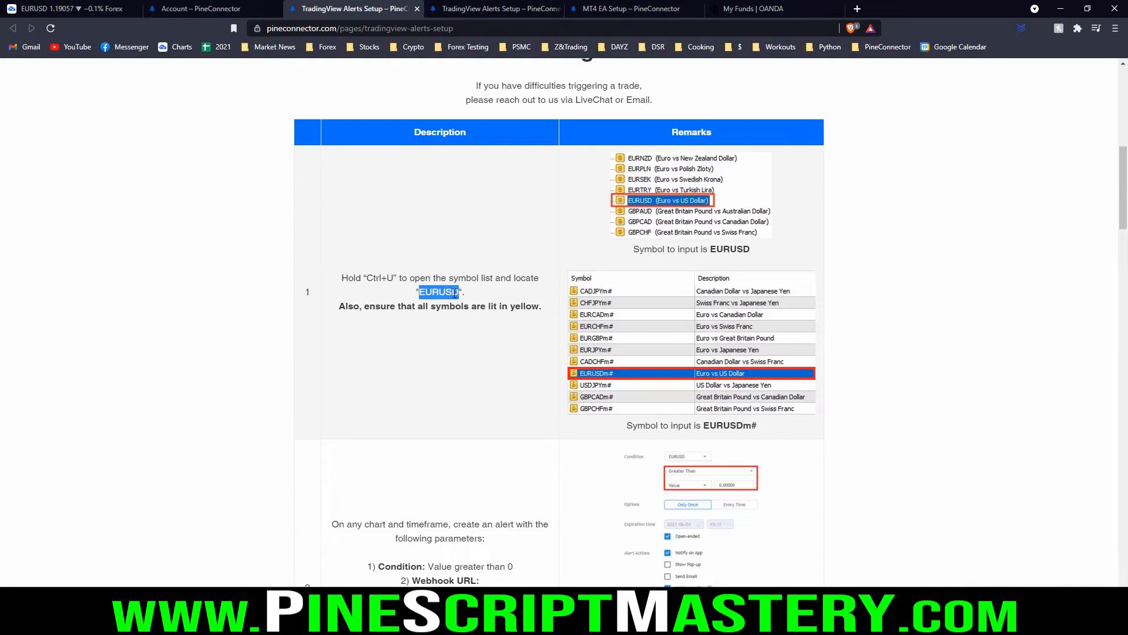
{"action": "left_click", "coordinate": [441, 295]}
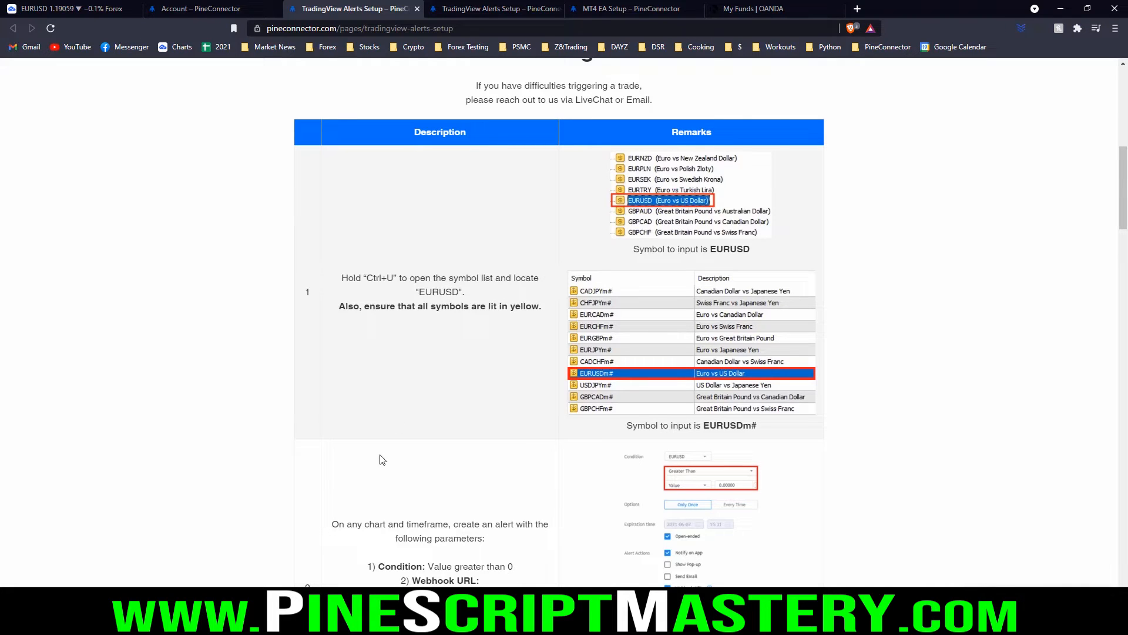
{"action": "left_click", "coordinate": [422, 623]}
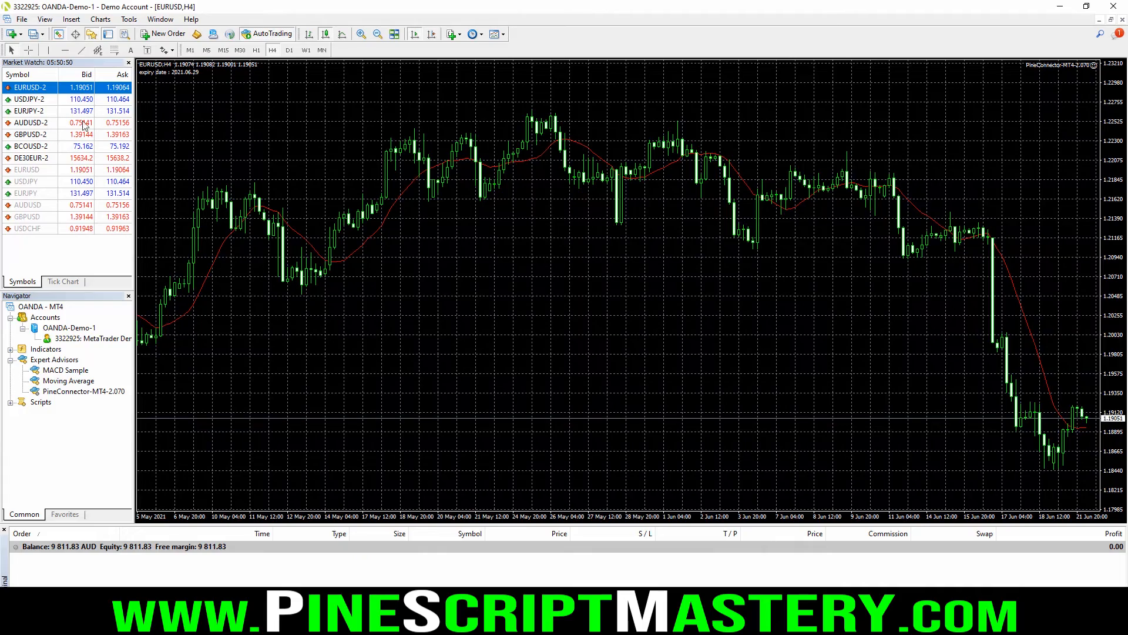
{"action": "left_click_drag", "start_coordinate": [135, 112], "coordinate": [139, 111]}
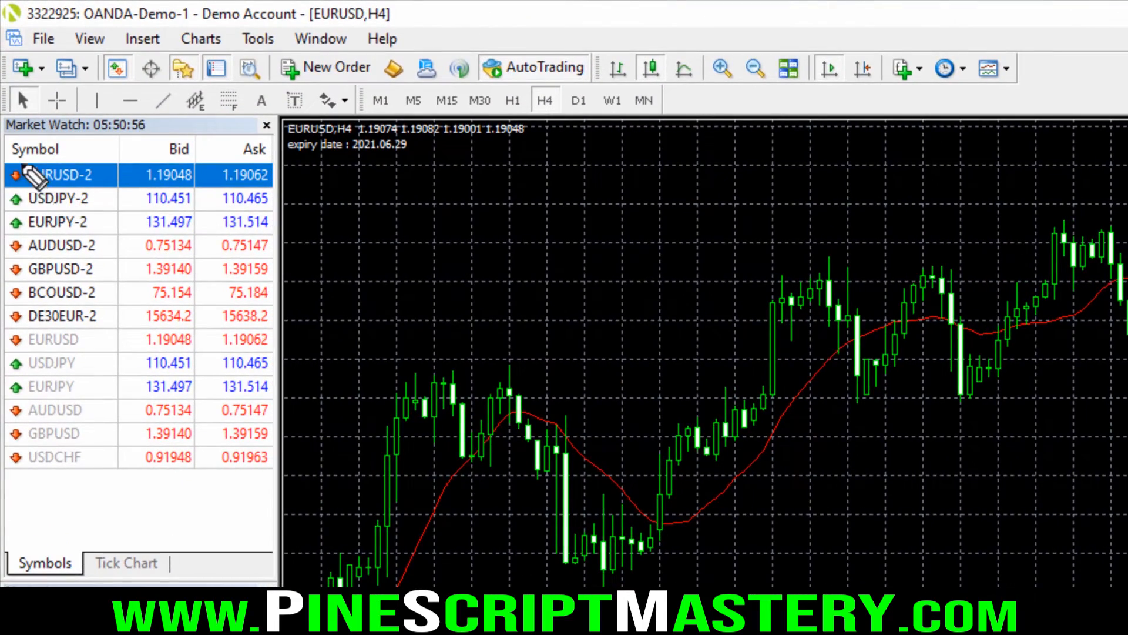
{"action": "mouse_move", "coordinate": [21, 164]}
{"action": "left_mouse_down"}
{"action": "mouse_move", "coordinate": [116, 190]}
{"action": "mouse_move", "coordinate": [18, 157]}
{"action": "left_mouse_up"}
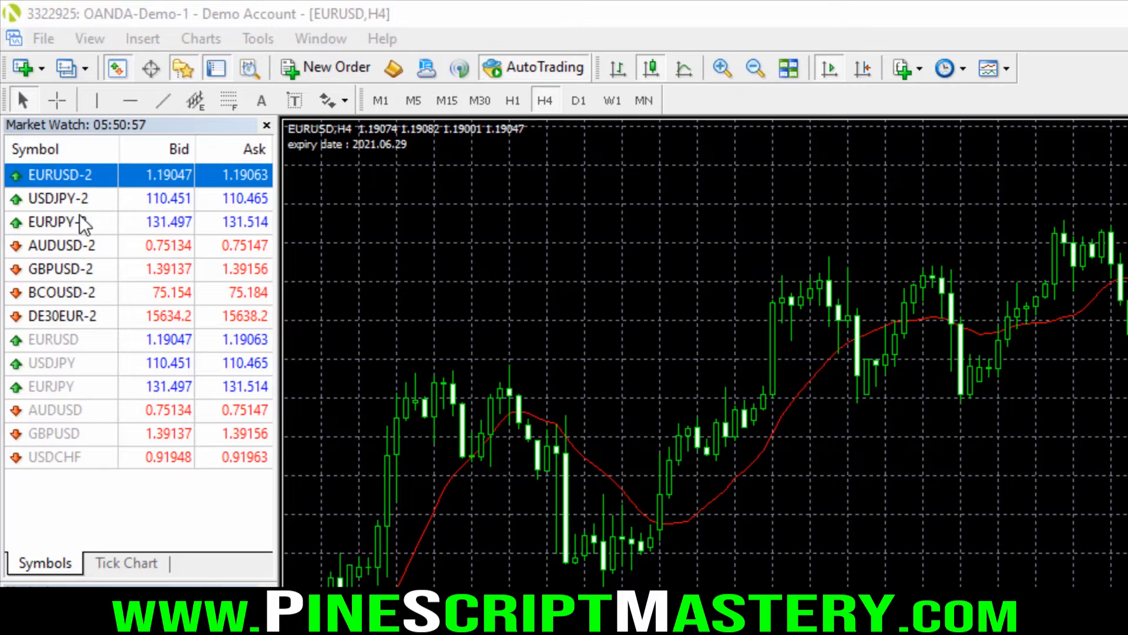
{"action": "left_click", "coordinate": [83, 318]}
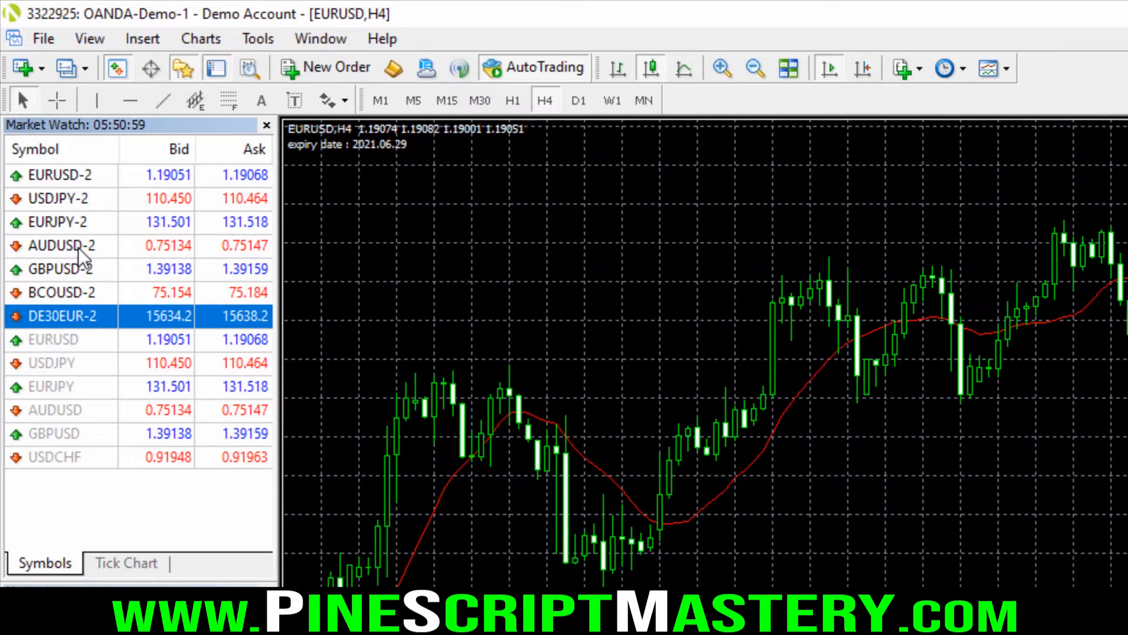
{"action": "left_click", "coordinate": [101, 247]}
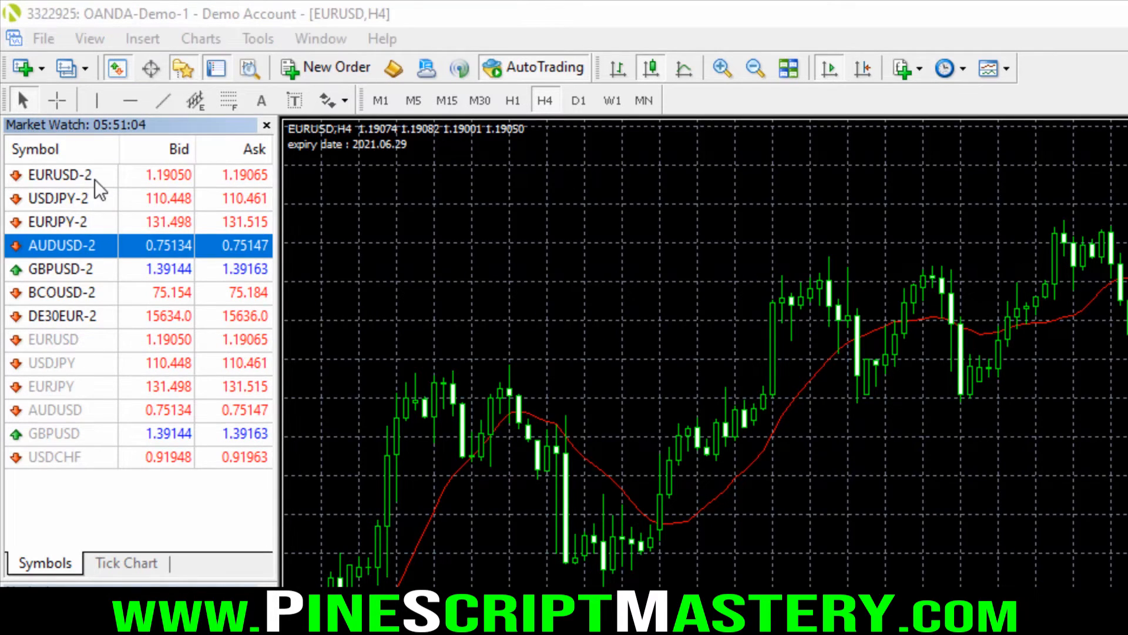
{"action": "left_click", "coordinate": [94, 177]}
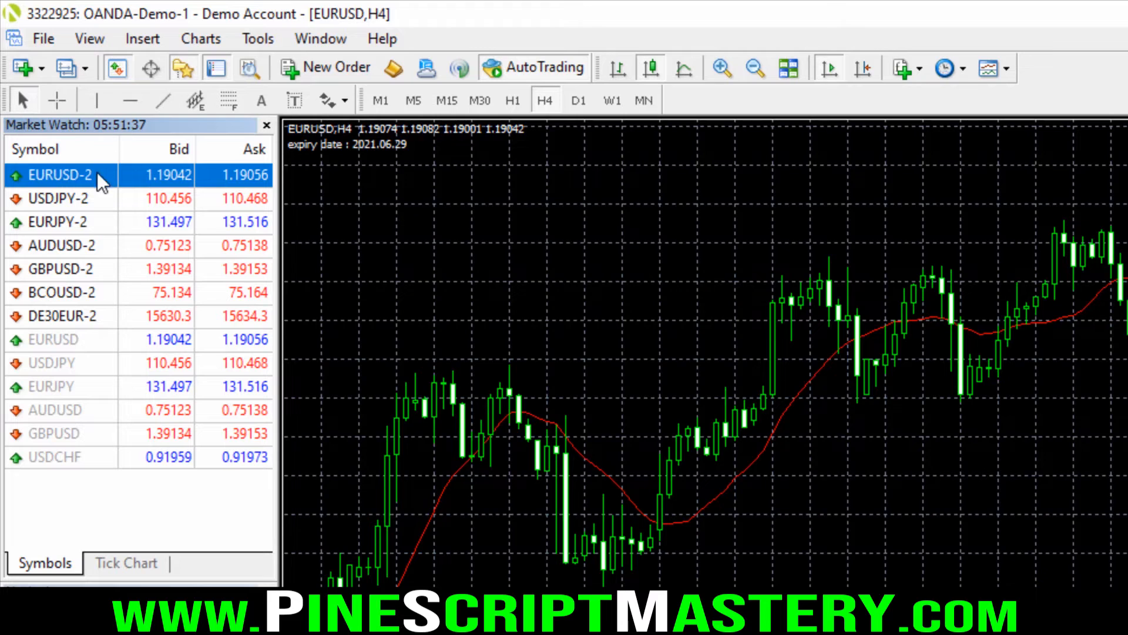
{"action": "mouse_move", "coordinate": [33, 201]}
{"action": "left_mouse_down"}
{"action": "mouse_move", "coordinate": [116, 171]}
{"action": "mouse_move", "coordinate": [26, 194]}
{"action": "left_mouse_up"}
{"action": "key", "text": "Escape"}
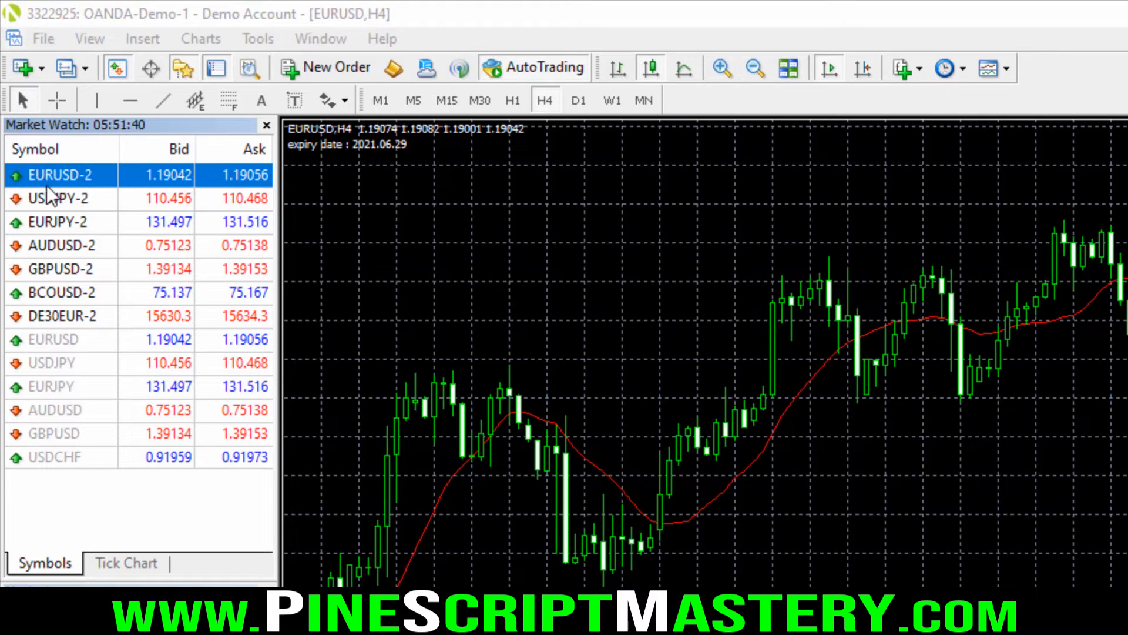
{"action": "left_click", "coordinate": [79, 178]}
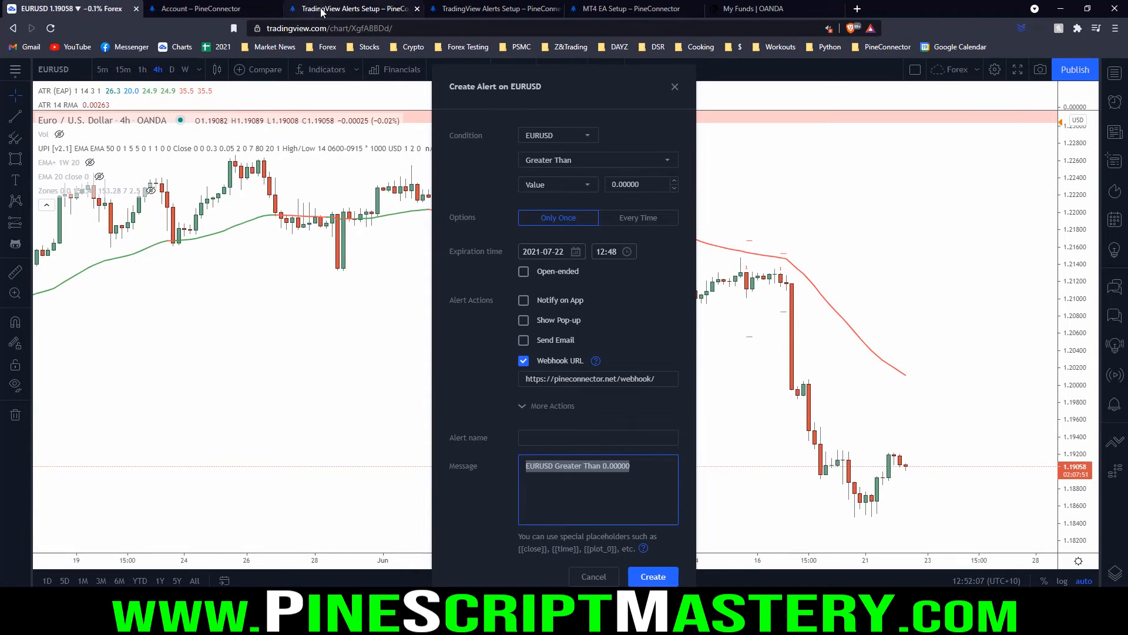
- Examine the alert message format in section 2 of the TradingView Alerts Setup guide, especially its license ID part
{"action": "left_click", "coordinate": [341, 9]}
{"action": "scroll", "coordinate": [527, 292], "scroll_direction": "down", "scroll_amount": 5}
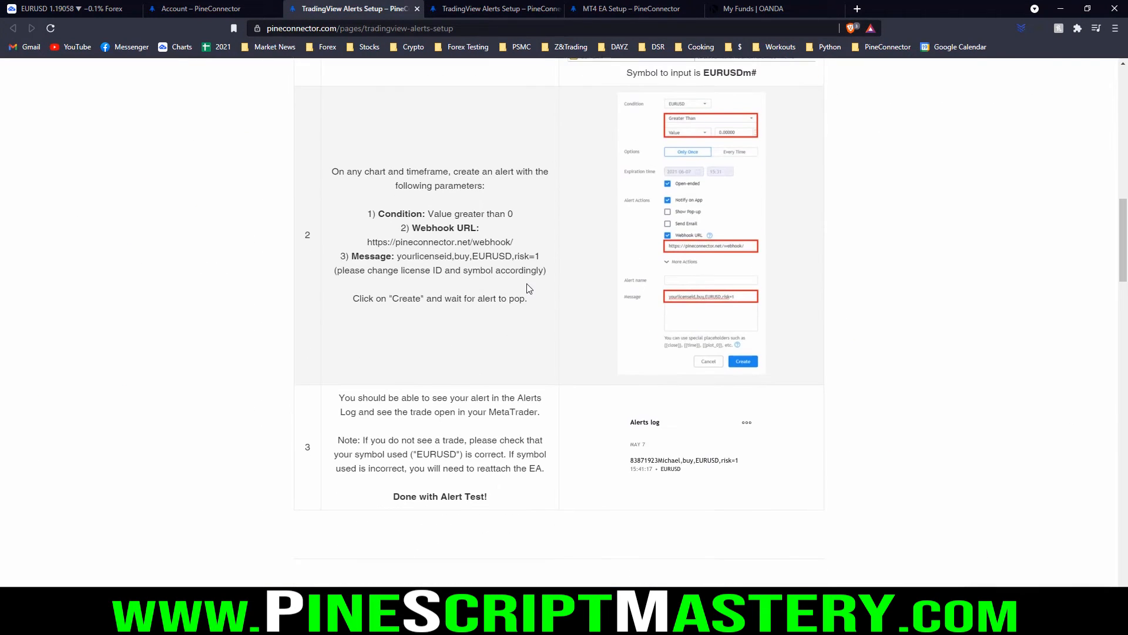
{"action": "left_click_drag", "start_coordinate": [397, 263], "coordinate": [532, 263]}
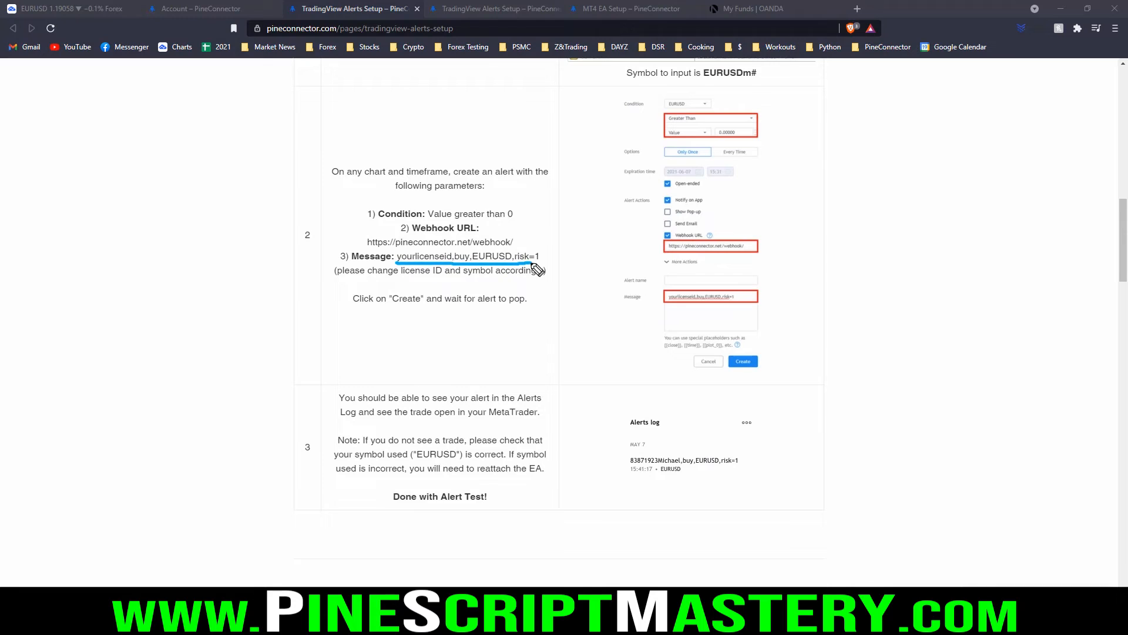
{"action": "key", "text": "Escape"}
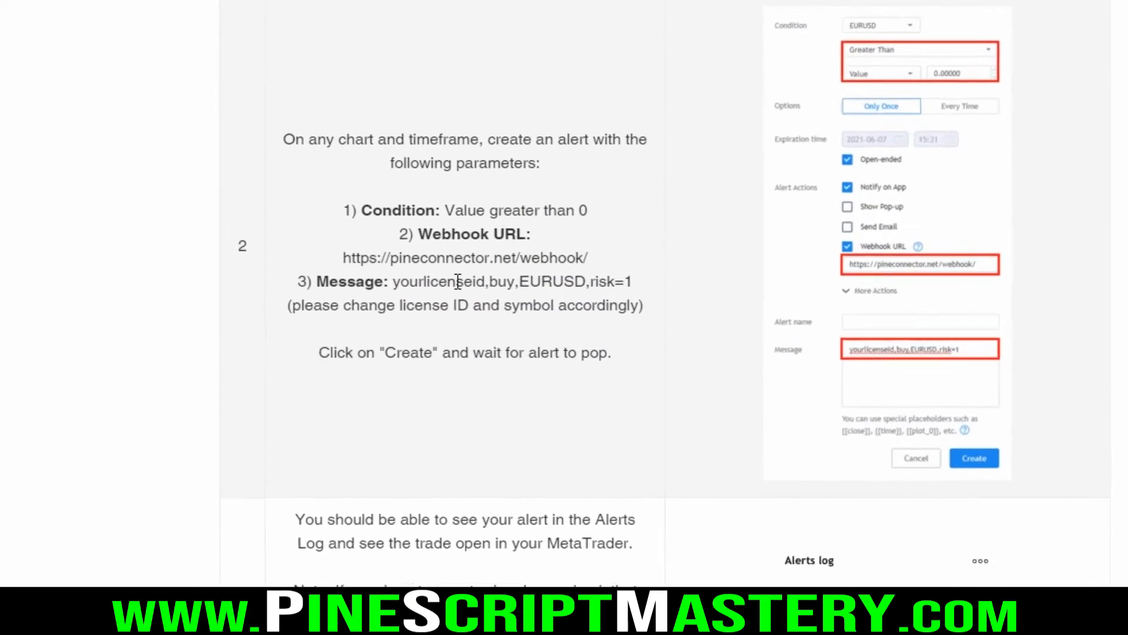
{"action": "left_click_drag", "start_coordinate": [393, 280], "coordinate": [631, 282]}
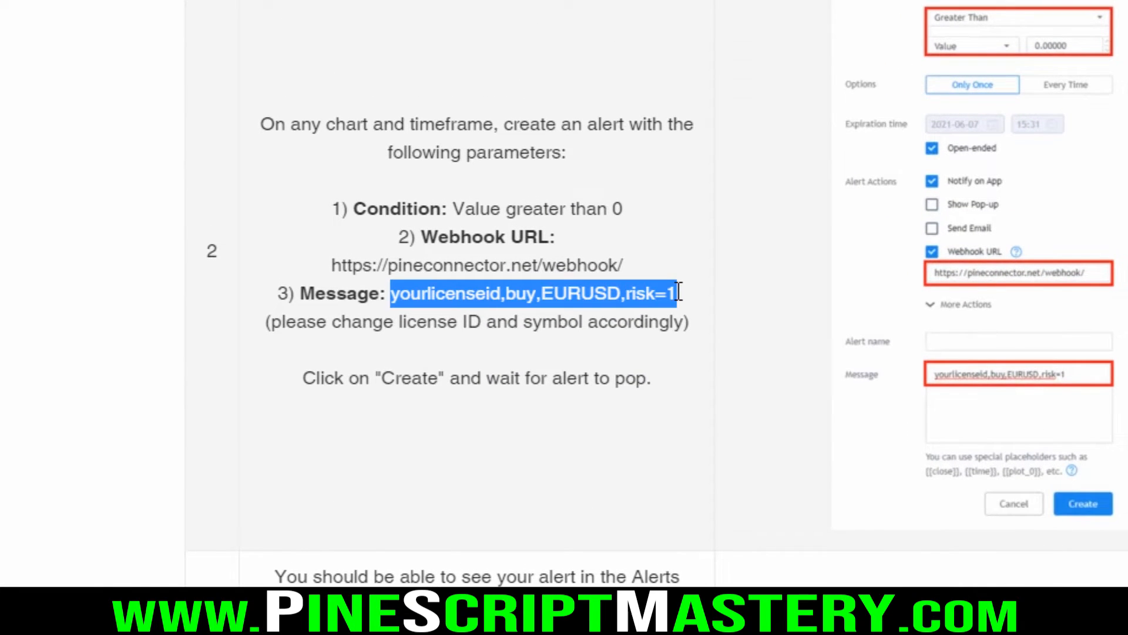
{"action": "left_click", "coordinate": [501, 299]}
{"action": "left_click_drag", "start_coordinate": [508, 299], "coordinate": [502, 302]}
{"action": "left_click", "coordinate": [635, 293]}
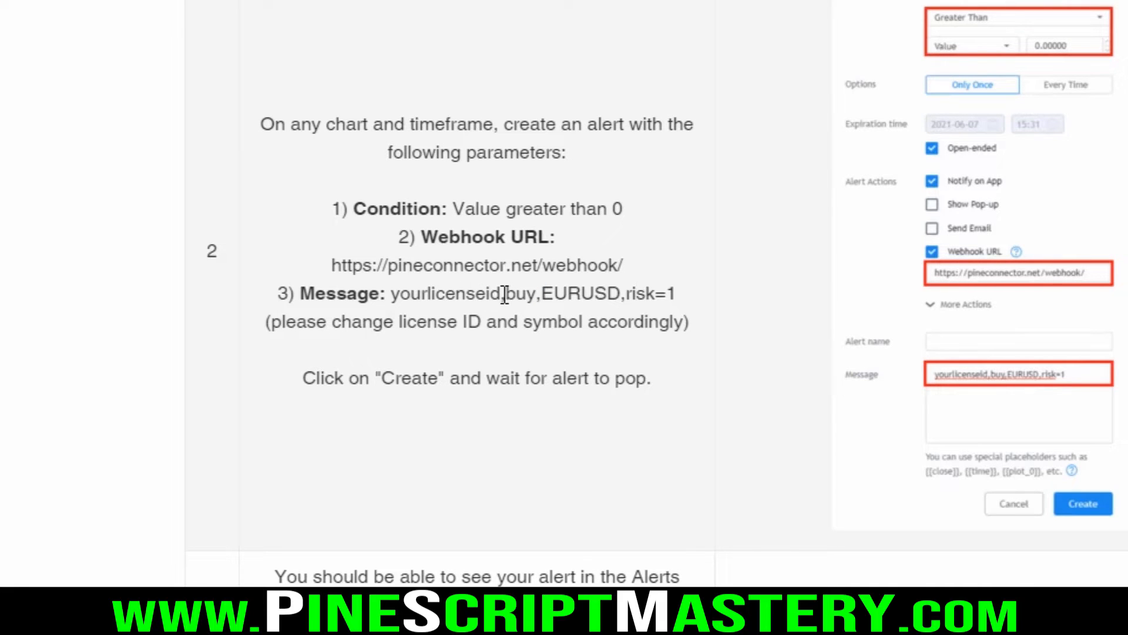
{"action": "left_click_drag", "start_coordinate": [500, 293], "coordinate": [396, 294]}
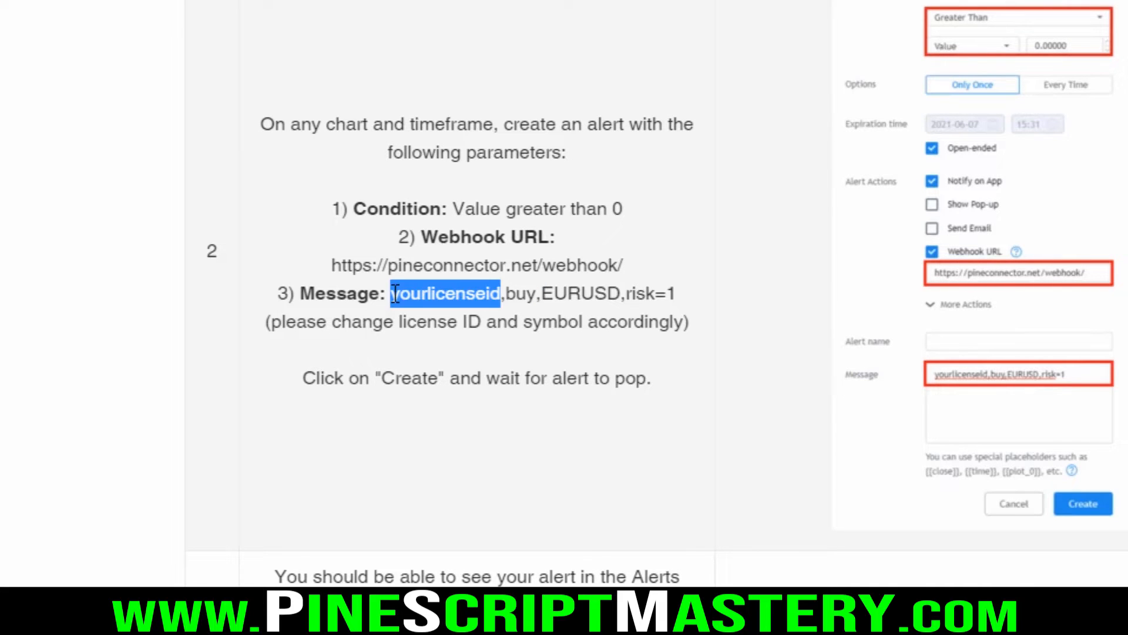
{"action": "left_click", "coordinate": [490, 290]}
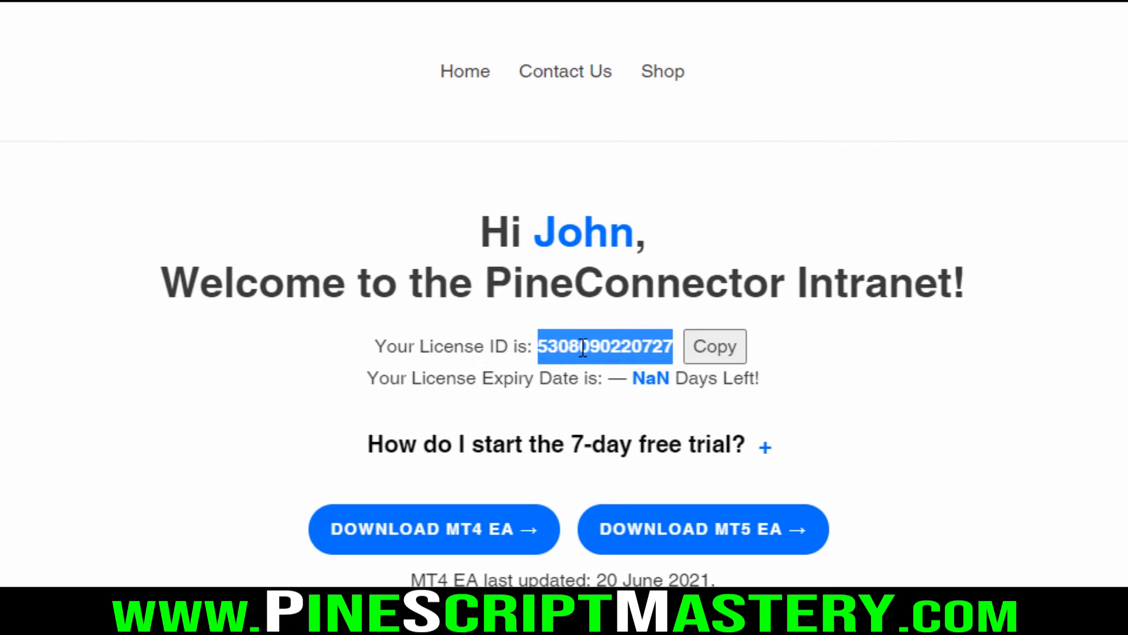
- Copy the license ID from the PineConnector account page and paste it as the message of the EURUSD alert
{"action": "right_click", "coordinate": [591, 346]}
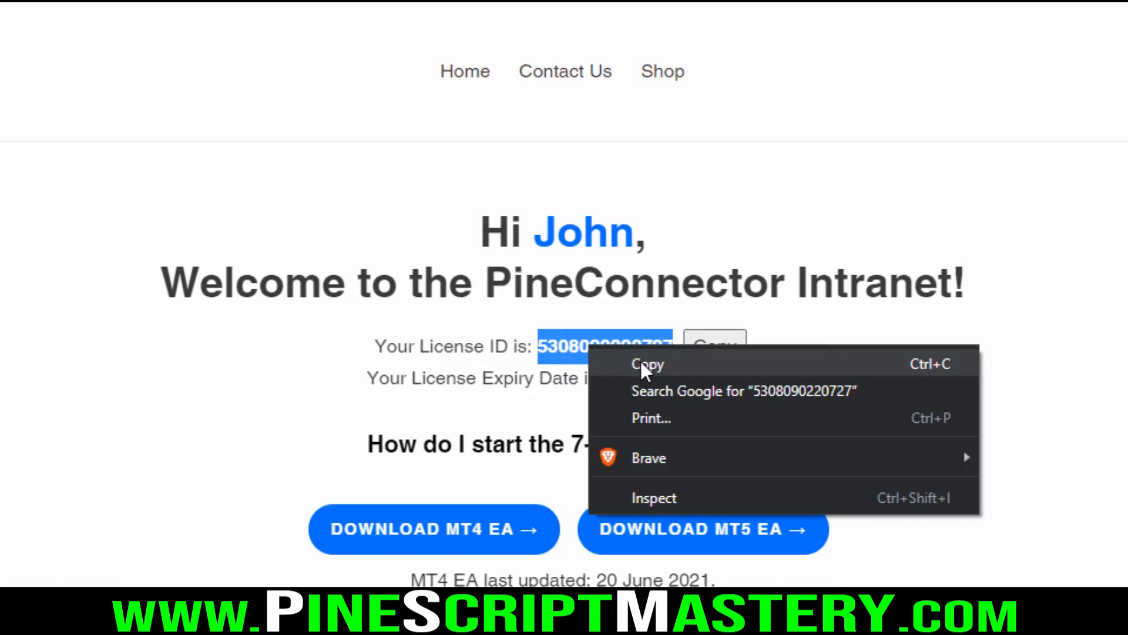
{"action": "left_click", "coordinate": [644, 360]}
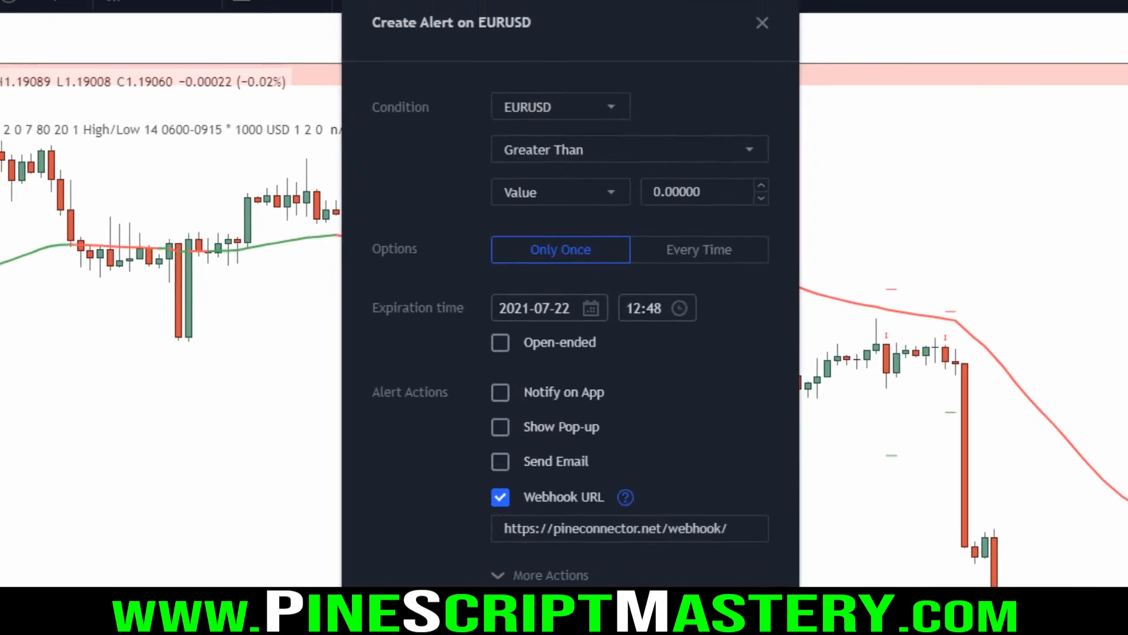
{"action": "key", "text": "ctrl+v"}
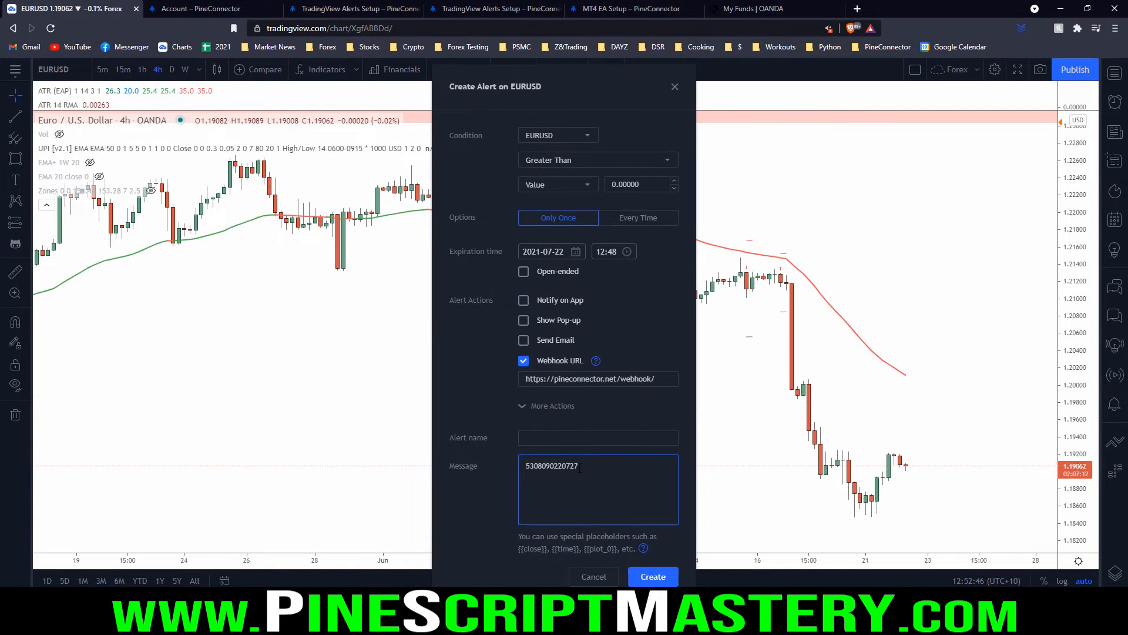
{"action": "left_click_drag", "start_coordinate": [579, 468], "coordinate": [524, 468]}
{"action": "left_click", "coordinate": [608, 470]}
- Add the buy command after the license ID in the alert message, following the message format in the guide
{"action": "left_click", "coordinate": [352, 9]}
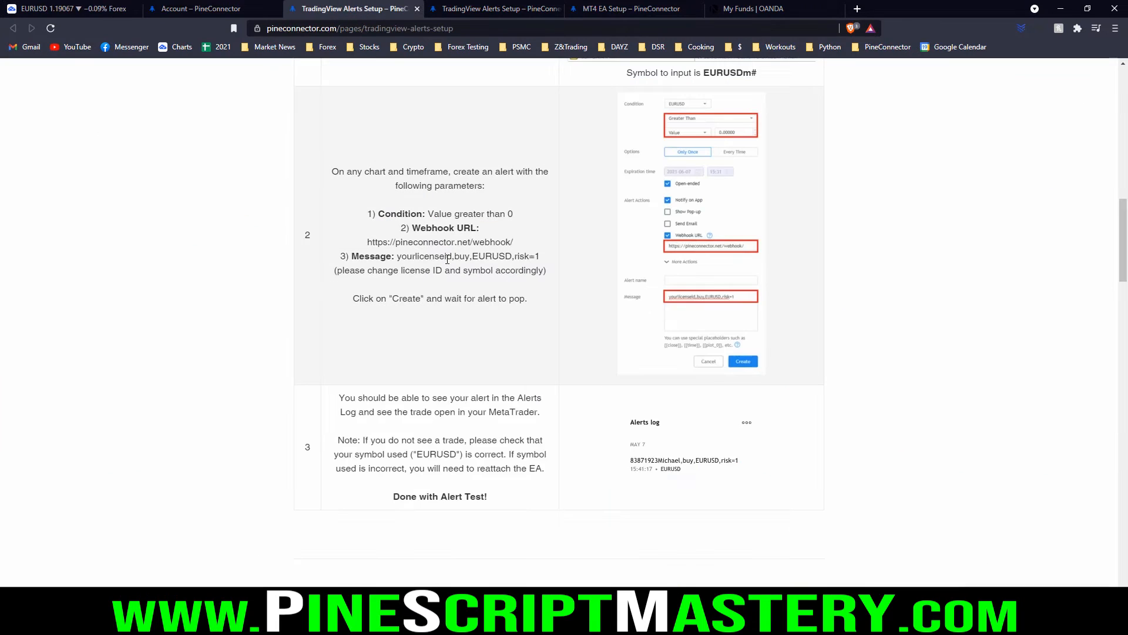
{"action": "double_click", "coordinate": [422, 256]}
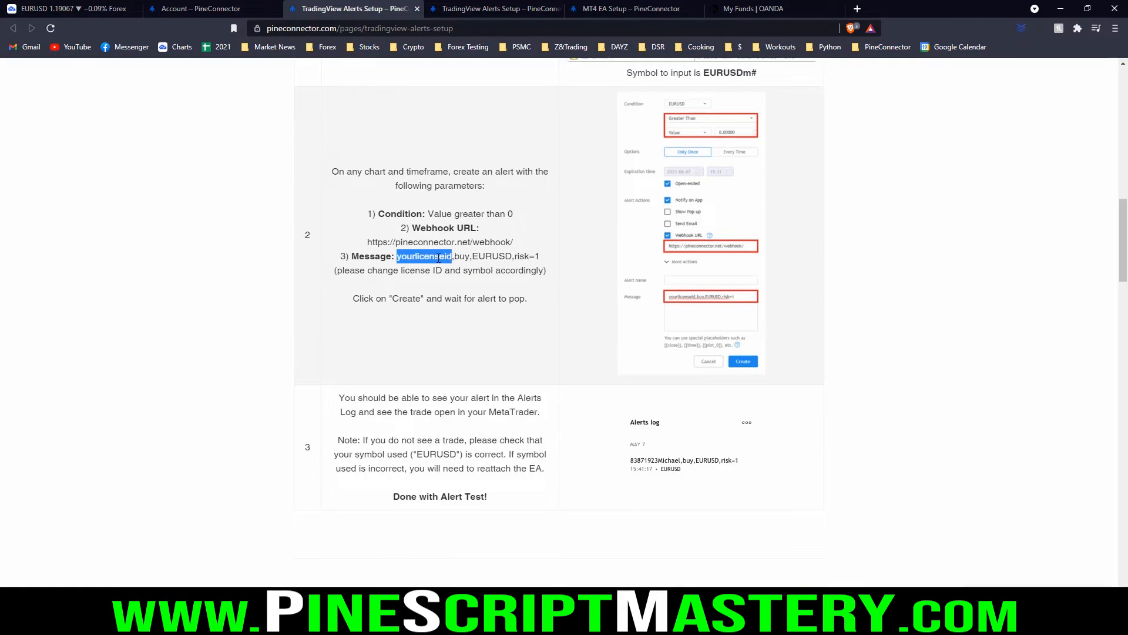
{"action": "left_click", "coordinate": [438, 259]}
{"action": "double_click", "coordinate": [463, 256]}
{"action": "left_click", "coordinate": [464, 258]}
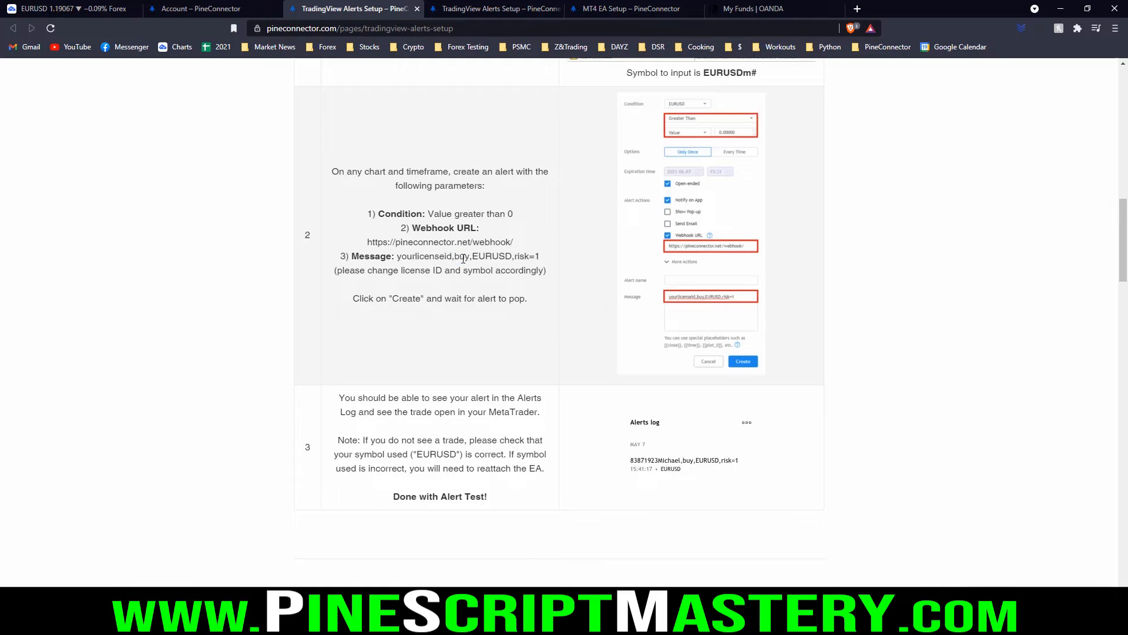
{"action": "key", "text": "ctrl+1"}
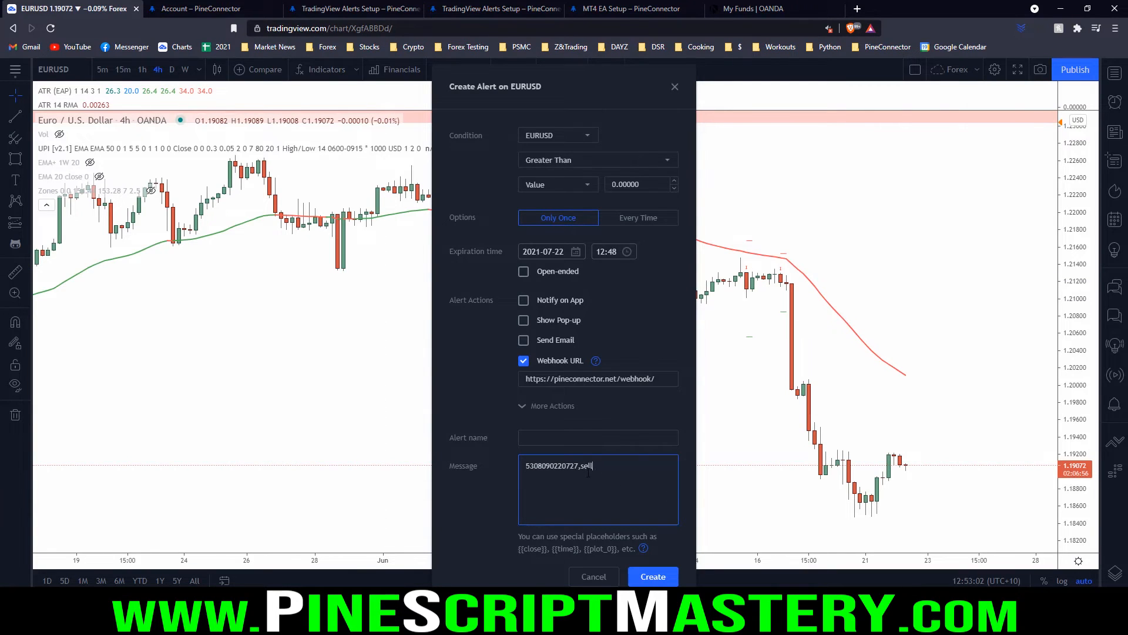
{"action": "double_click", "coordinate": [589, 468]}
{"action": "type", "text": "buy"}
{"action": "key", "text": "ctrl+3"}
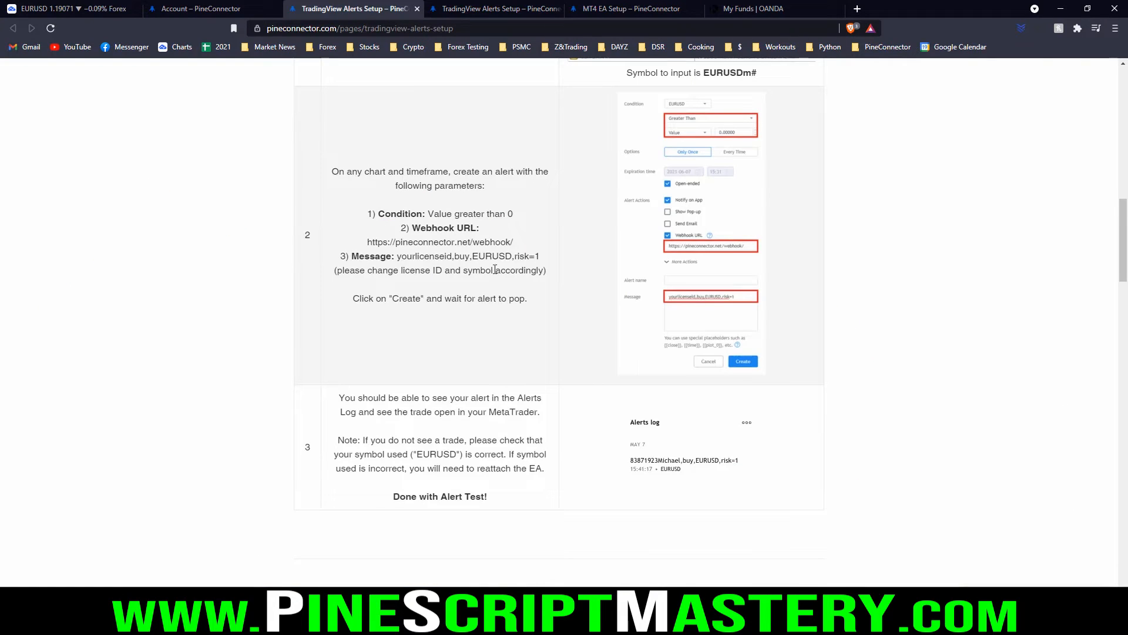
- Check the symbol position in the guide's message format and add EURUSD-2 with a comma after the buy command in the alert message
{"action": "double_click", "coordinate": [489, 255]}
{"action": "left_click", "coordinate": [517, 257]}
{"action": "key", "text": "ctrl+1"}
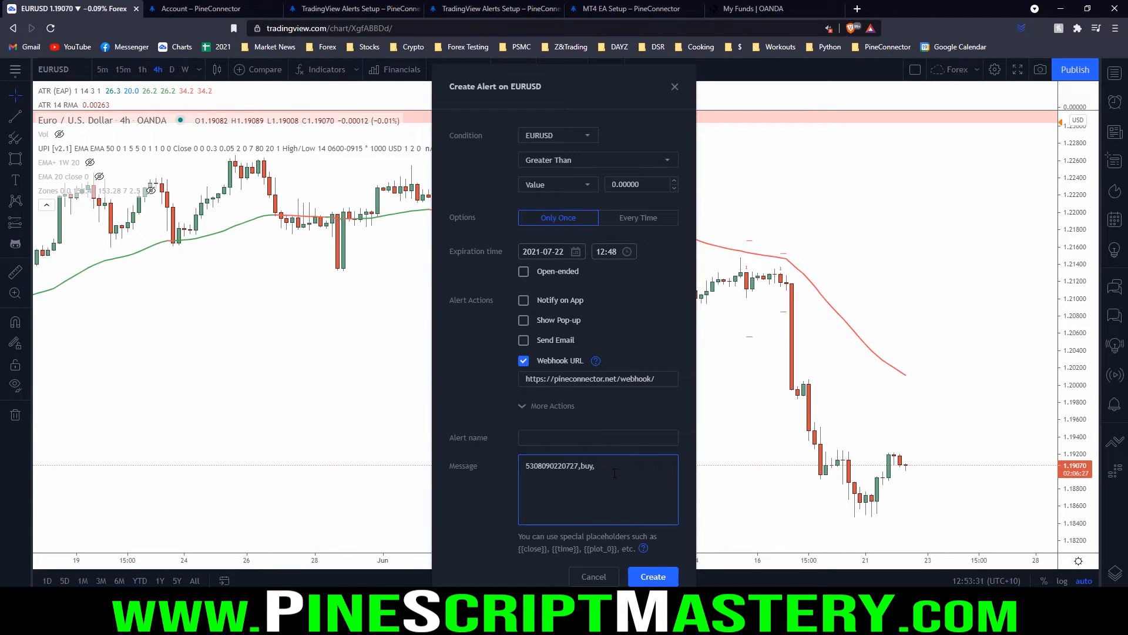
{"action": "type", "text": "EUR"}
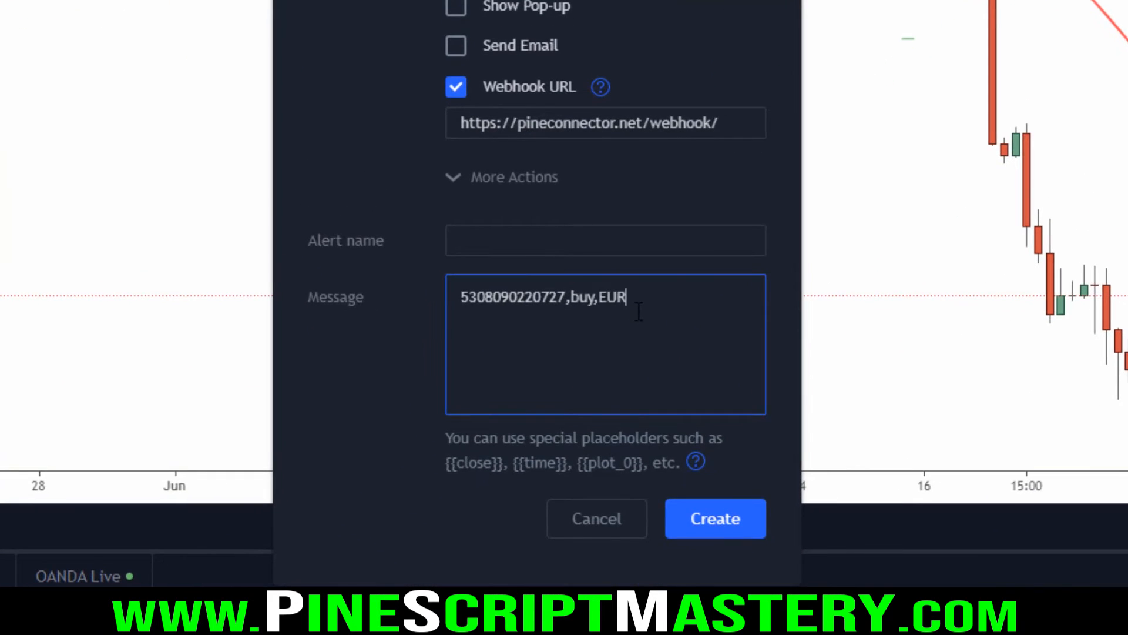
{"action": "type", "text": "USD-2"}
{"action": "double_click", "coordinate": [631, 297]}
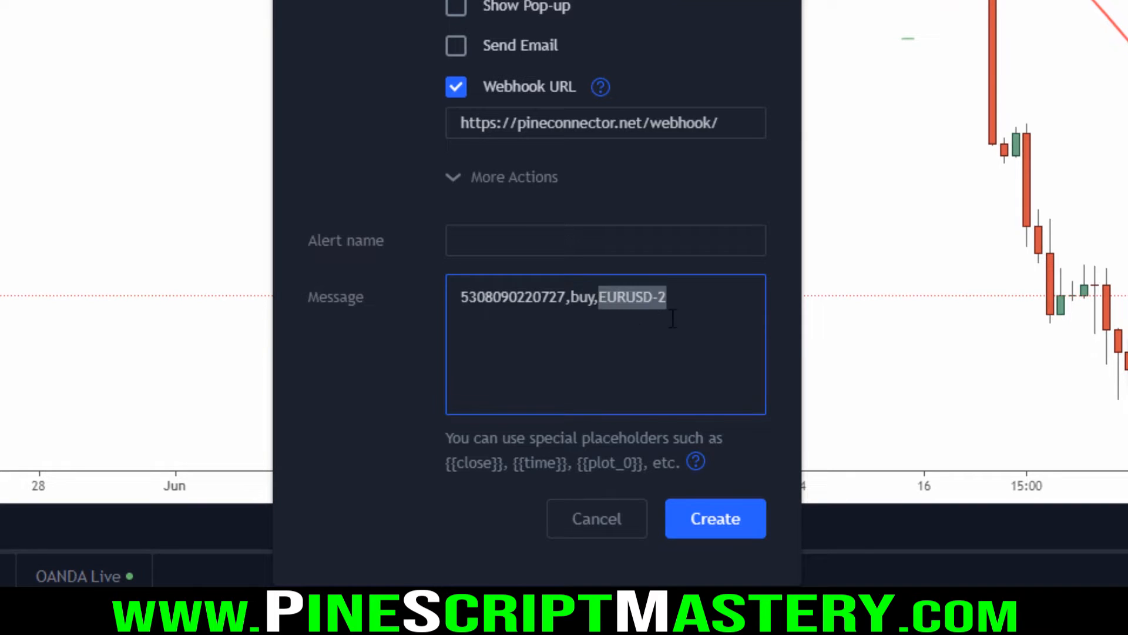
{"action": "left_click", "coordinate": [725, 298]}
{"action": "type", "text": ","}
{"action": "double_click", "coordinate": [579, 297]}
{"action": "left_click", "coordinate": [700, 298]}
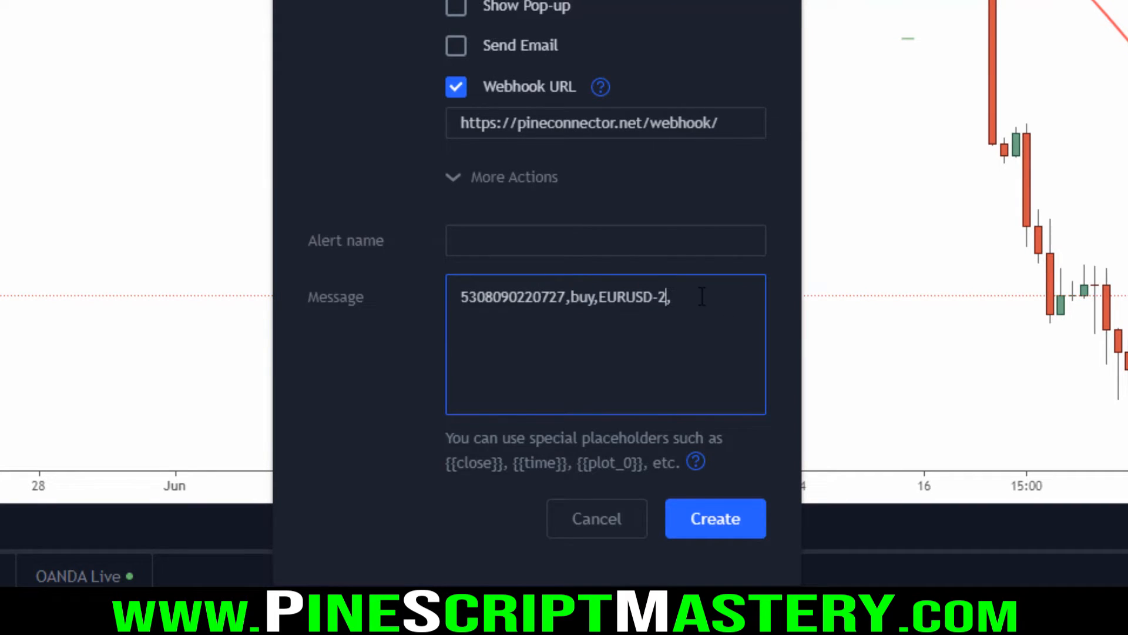
- Append the risk parameter risk=2 with a trailing comma after the symbol in the alert message
{"action": "left_click_drag", "start_coordinate": [700, 298], "coordinate": [597, 294]}
{"action": "left_click", "coordinate": [723, 310]}
{"action": "type", "text": "risk"}
{"action": "type", "text": "=1"}
{"action": "double_click", "coordinate": [710, 300]}
{"action": "type", "text": "2,"}
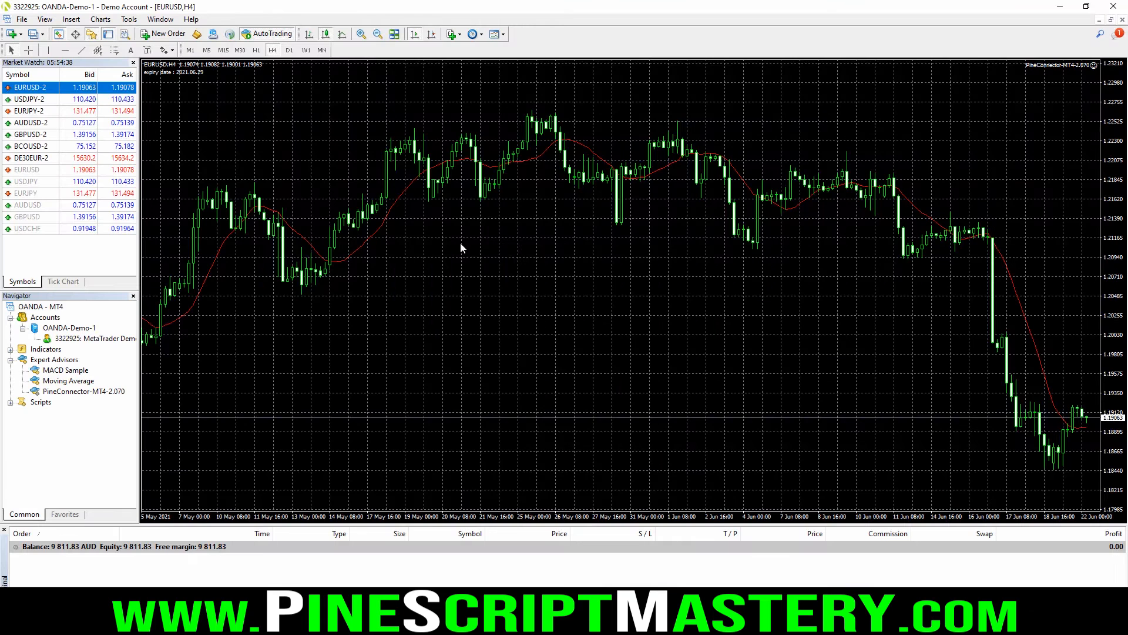
- Switch to MetaTrader 4 and check the target type and volume type in the PineConnector expert's input properties
{"action": "right_click", "coordinate": [460, 242]}
{"action": "mouse_move", "coordinate": [533, 284]}
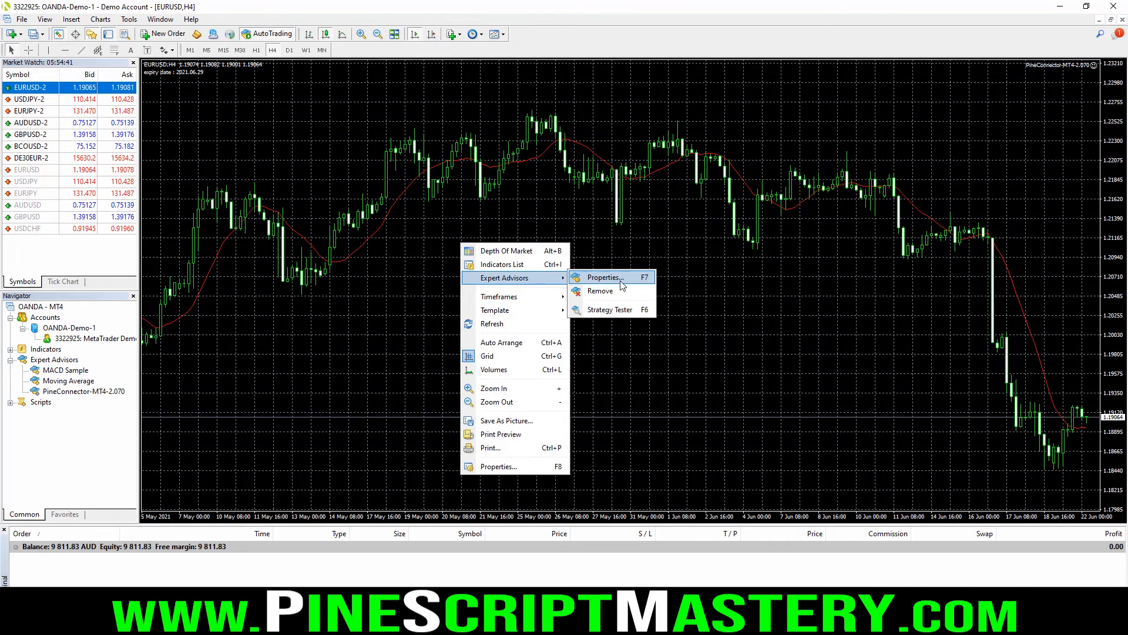
{"action": "left_click", "coordinate": [617, 278]}
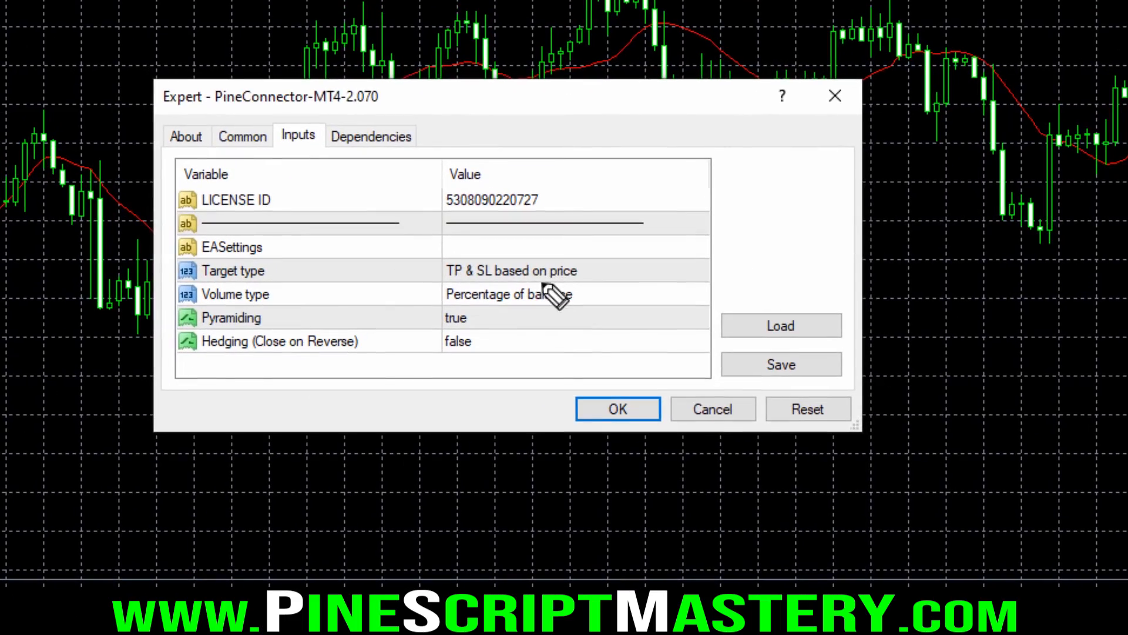
{"action": "left_click", "coordinate": [661, 378]}
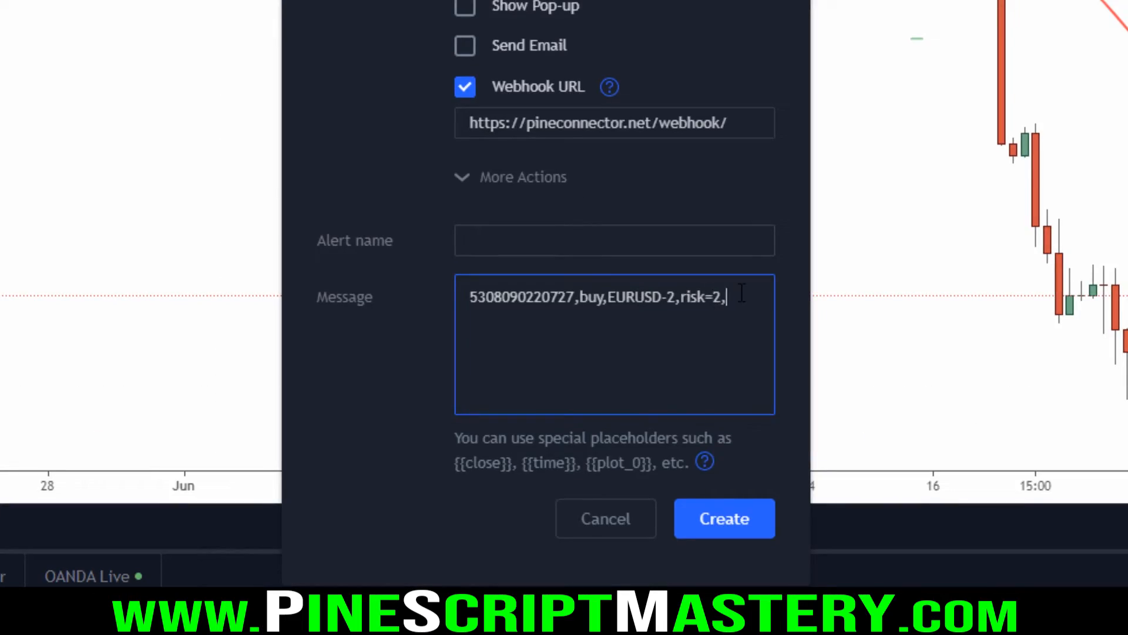
- Add a price-based stop loss sl=1.184 to the TradingView alert message, choosing a level below the recent lows on the chart
{"action": "type", "text": "sl=25"}
{"action": "double_click", "coordinate": [551, 326]}
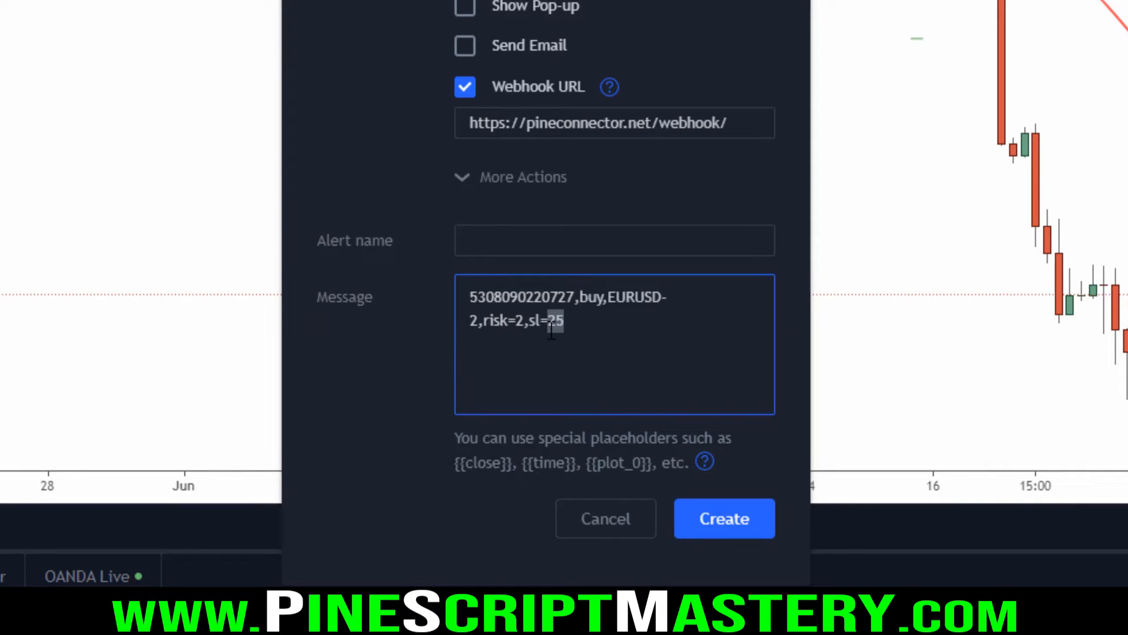
{"action": "left_click", "coordinate": [583, 323]}
{"action": "key", "text": "BackSpace"}
{"action": "key", "text": "BackSpace"}
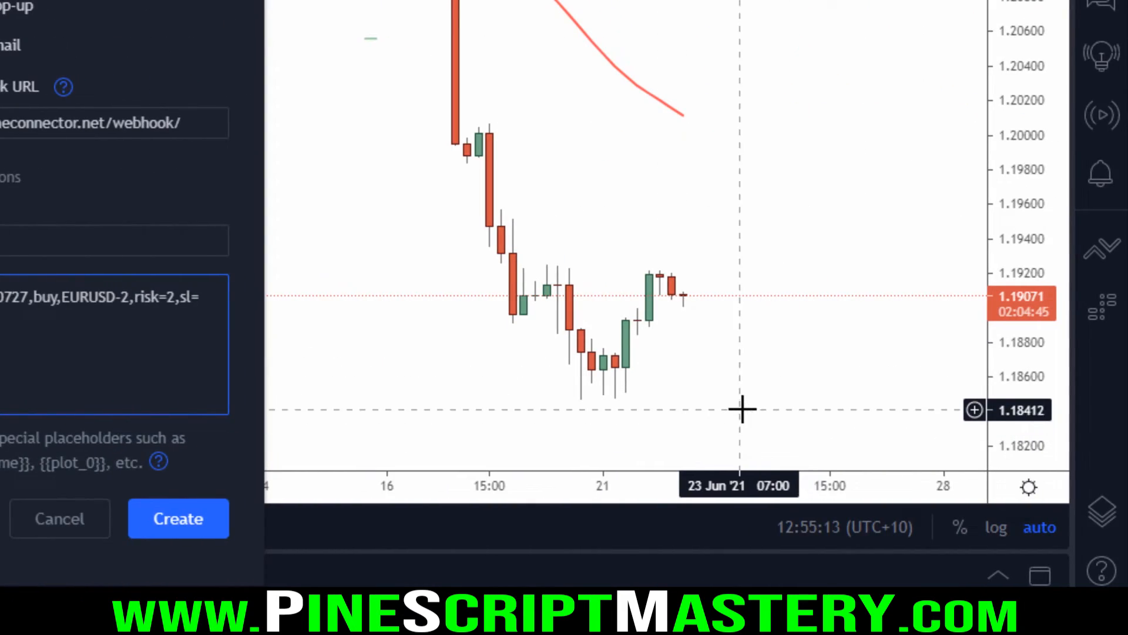
{"action": "type", "text": "1.184"}
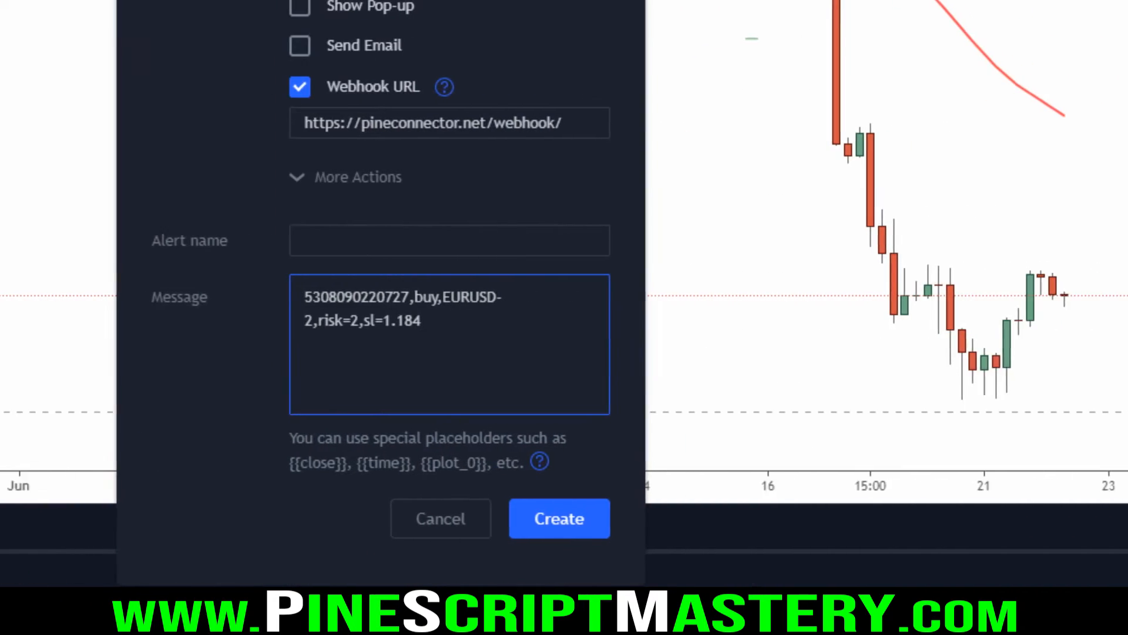
{"action": "left_click_drag", "start_coordinate": [1127, 409], "coordinate": [868, 408]}
{"action": "key", "text": "Escape"}
{"action": "left_click", "coordinate": [380, 342]}
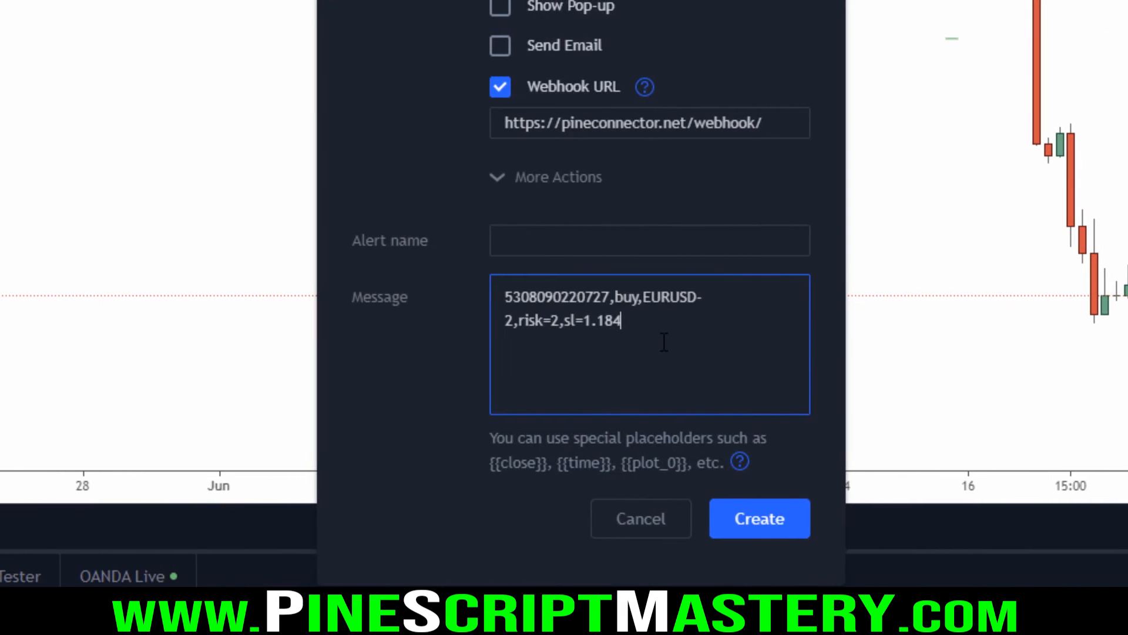
- Append the take profit tp=1.194 to the alert message and create the EURUSD alert
{"action": "type", "text": ",tp="}
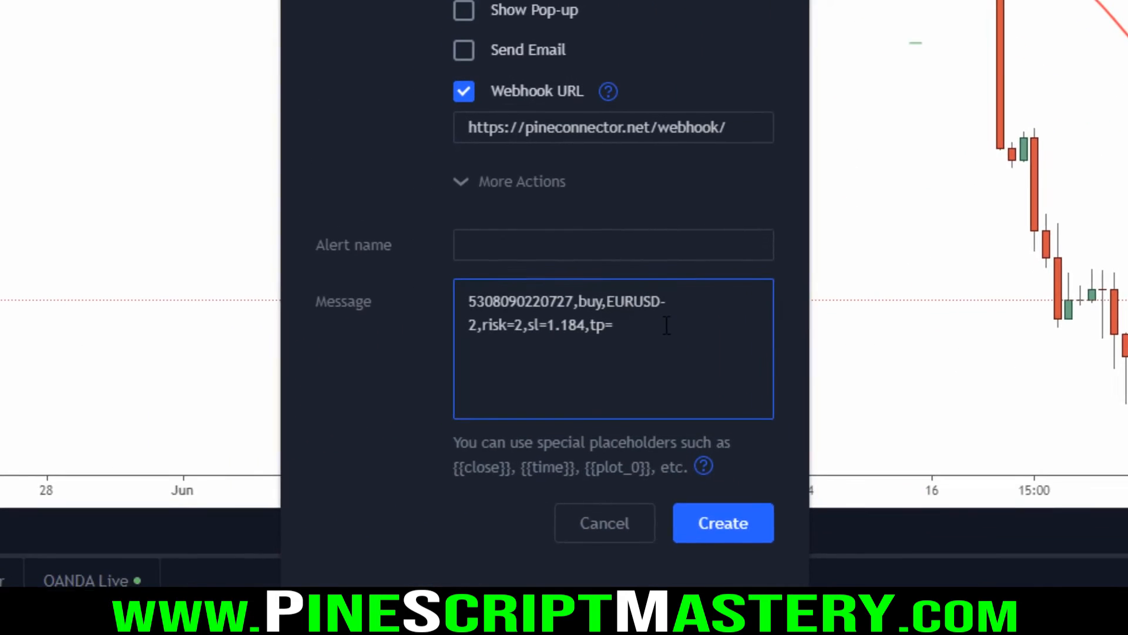
{"action": "type", "text": "1.194"}
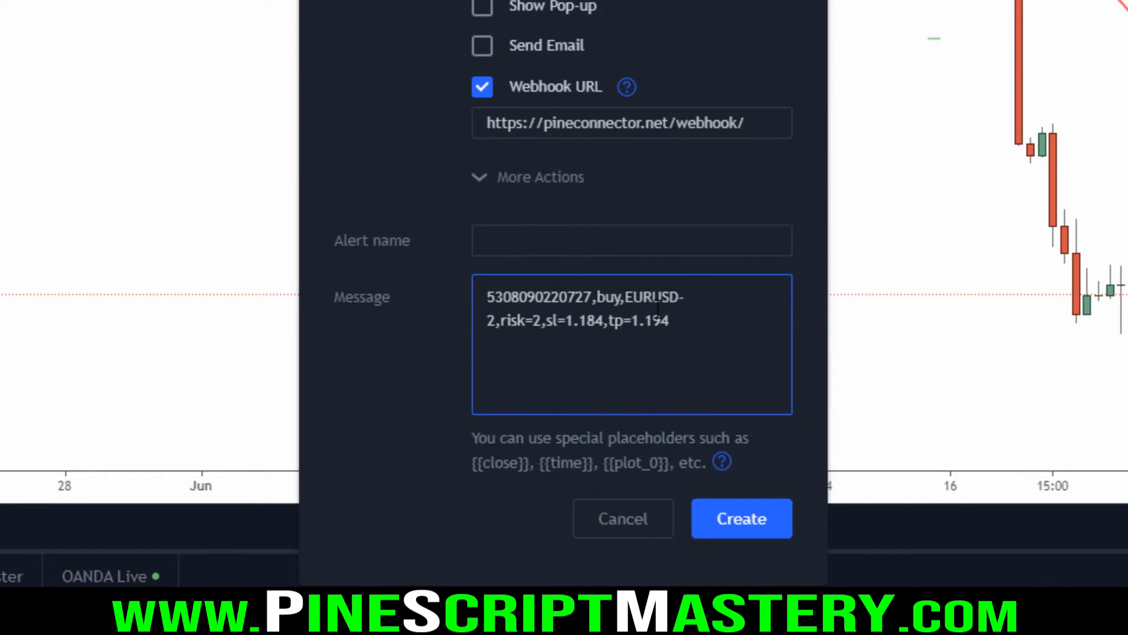
{"action": "left_click", "coordinate": [544, 322]}
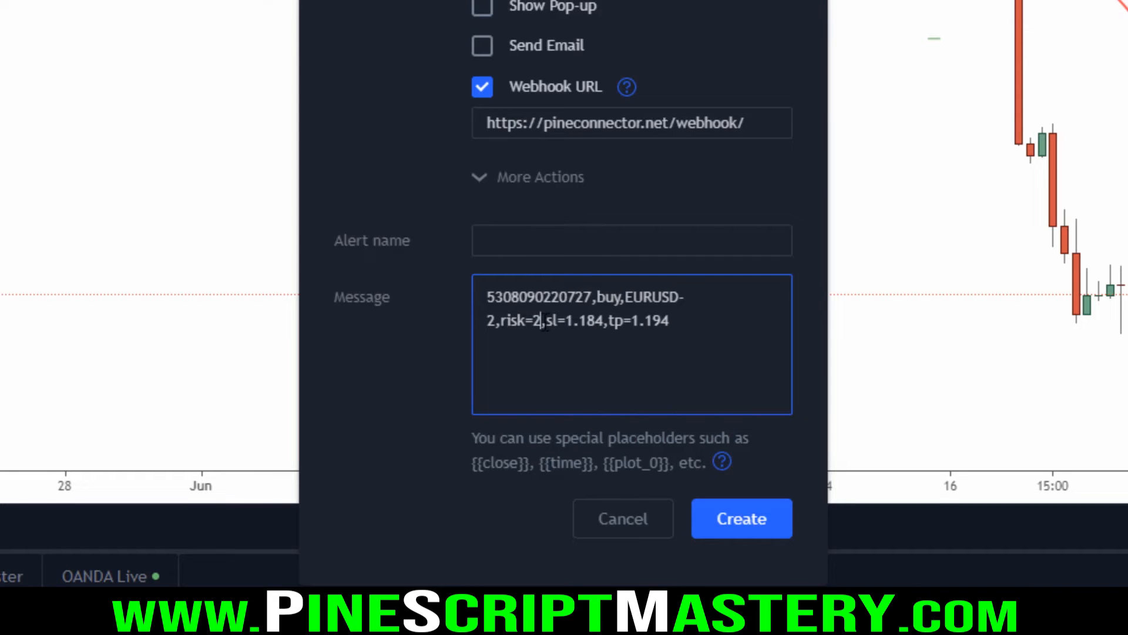
{"action": "left_click", "coordinate": [690, 331]}
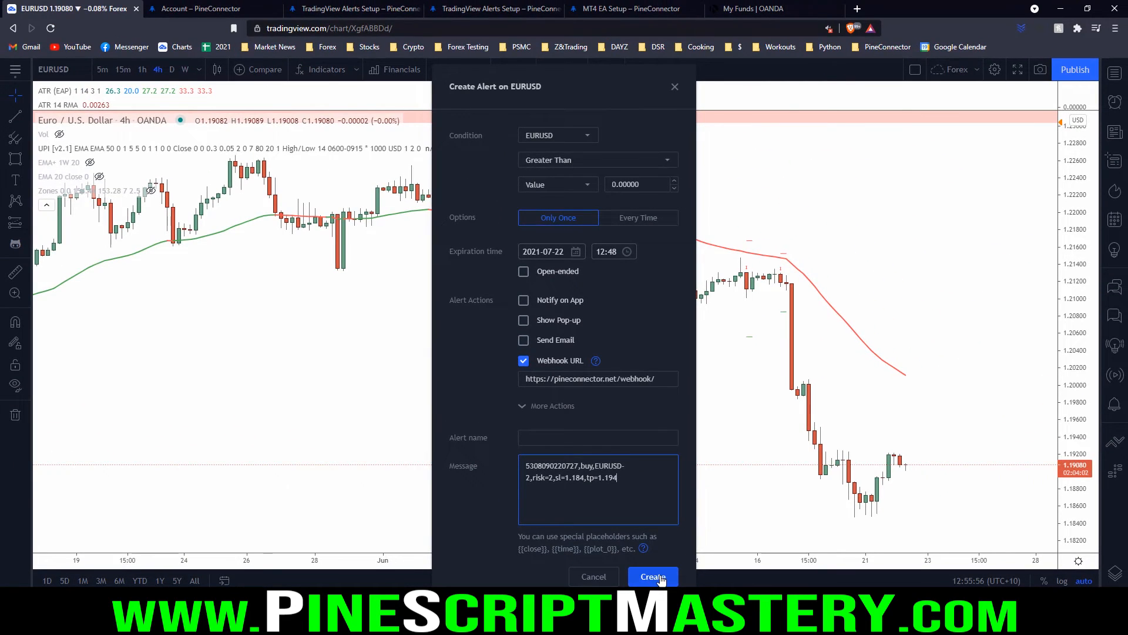
{"action": "left_click", "coordinate": [653, 577]}
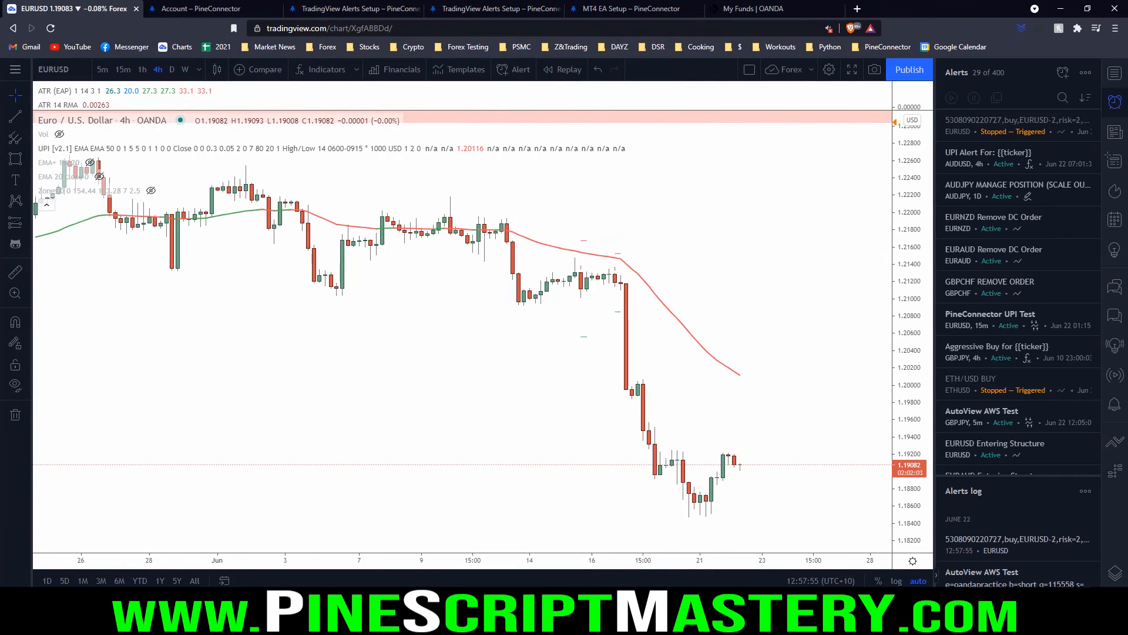
- Switch to MetaTrader 4 and examine the eurusd-2 trade's entry price, stop loss, take profit and size
{"action": "key", "text": "alt+Tab"}
{"action": "left_click", "coordinate": [475, 550]}
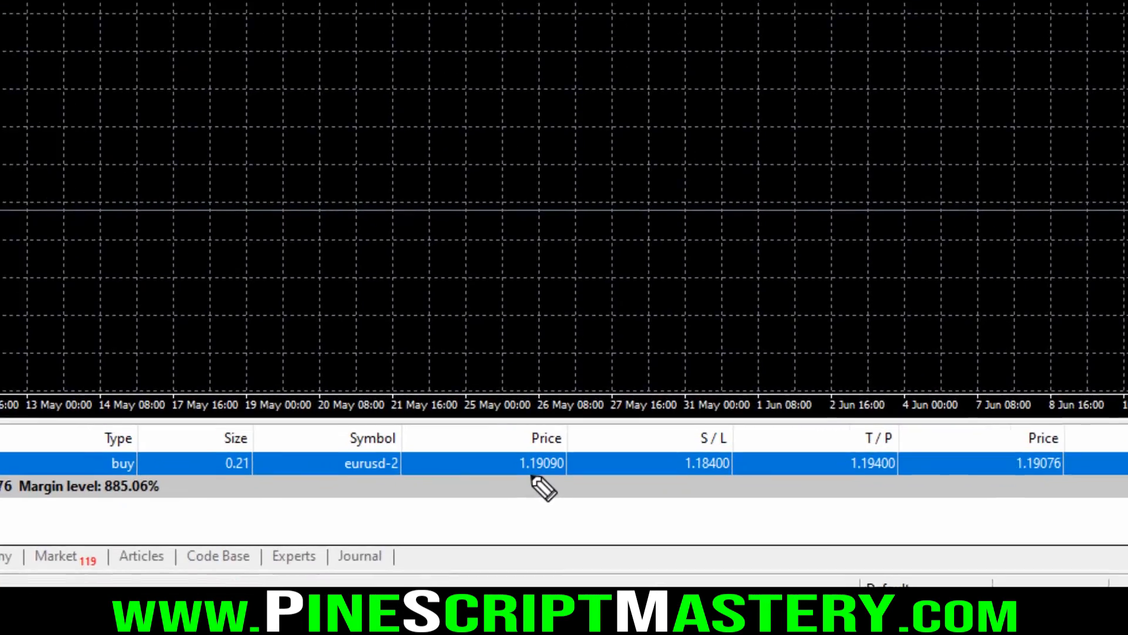
{"action": "left_click_drag", "start_coordinate": [508, 474], "coordinate": [564, 474]}
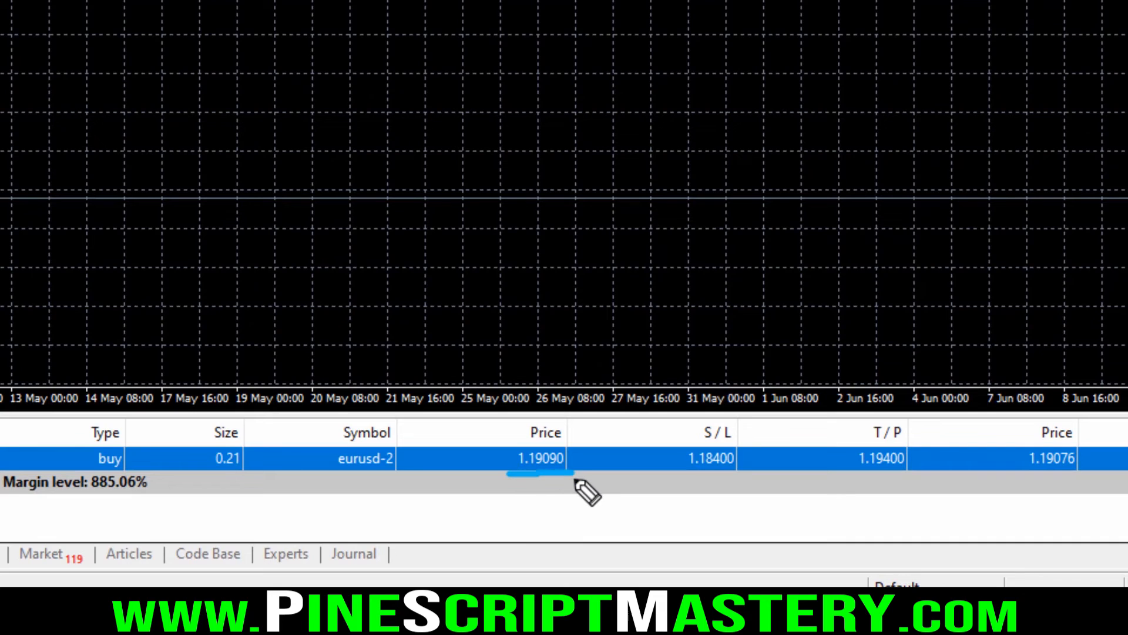
{"action": "left_click_drag", "start_coordinate": [675, 475], "coordinate": [735, 475]}
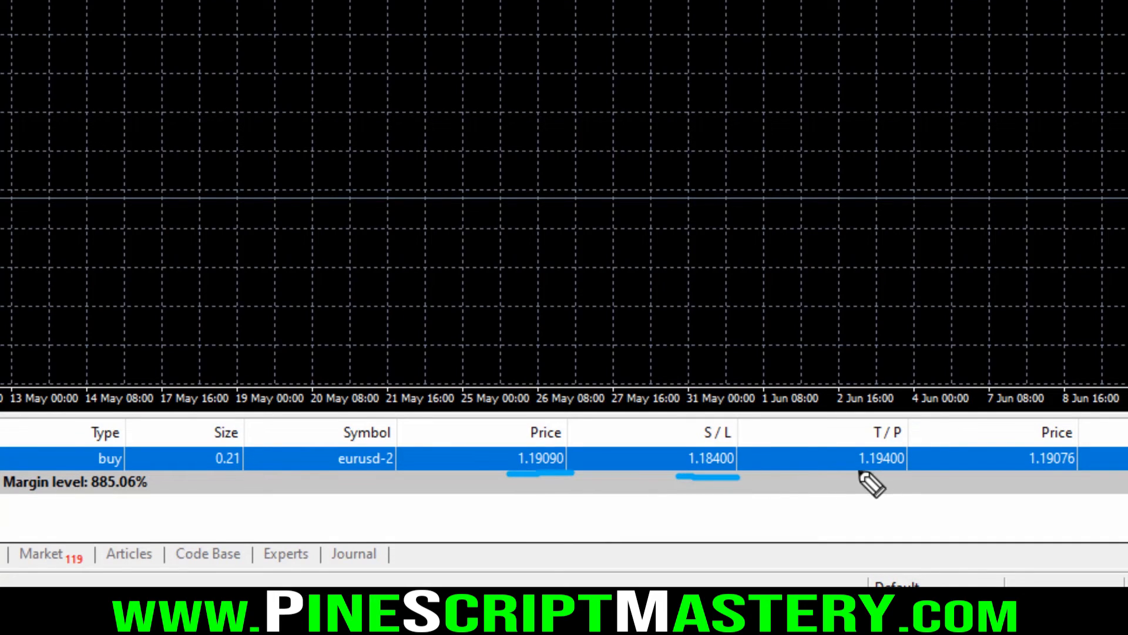
{"action": "left_click_drag", "start_coordinate": [842, 476], "coordinate": [952, 478]}
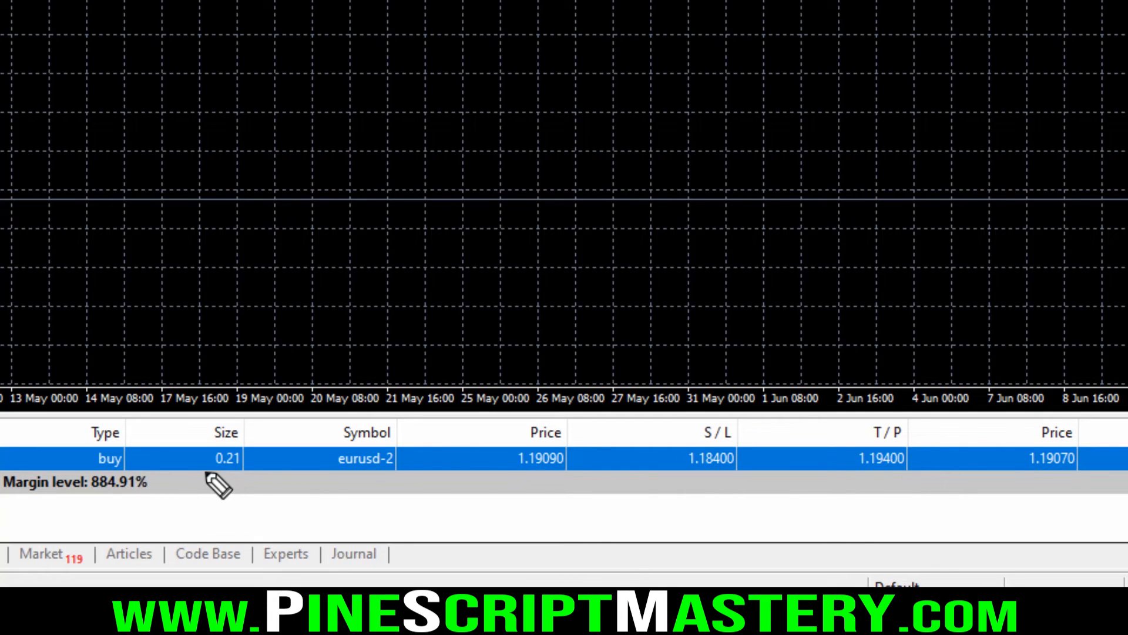
{"action": "left_click_drag", "start_coordinate": [200, 470], "coordinate": [260, 472]}
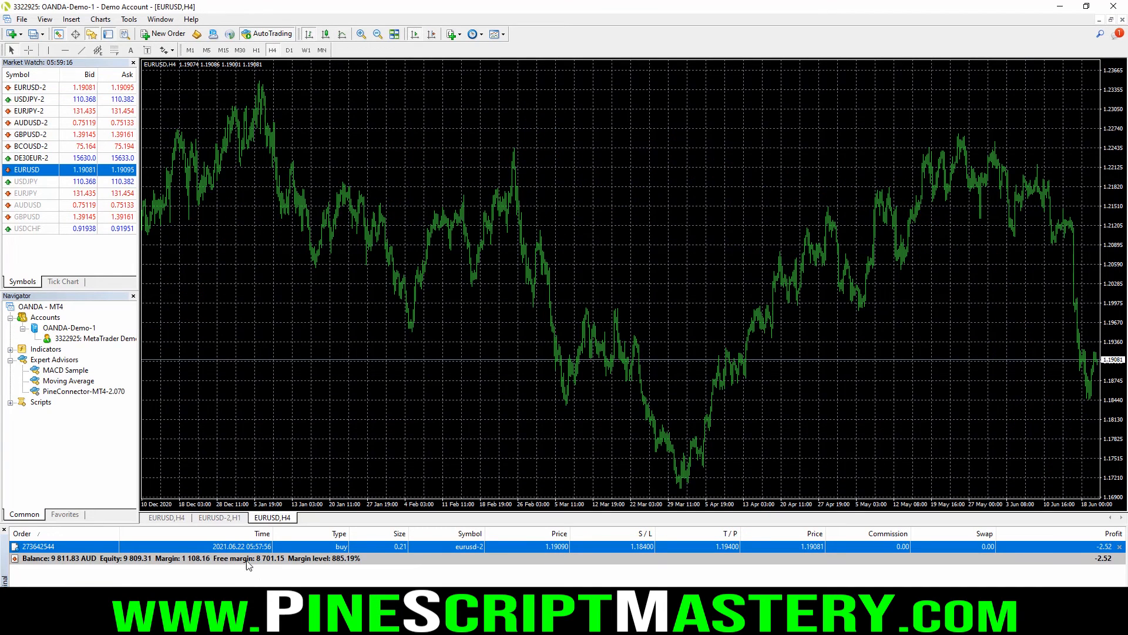
- Open a chart window for EURUSD-2 and examine the trade's entry, take-profit and stop-loss lines
{"action": "right_click", "coordinate": [37, 89]}
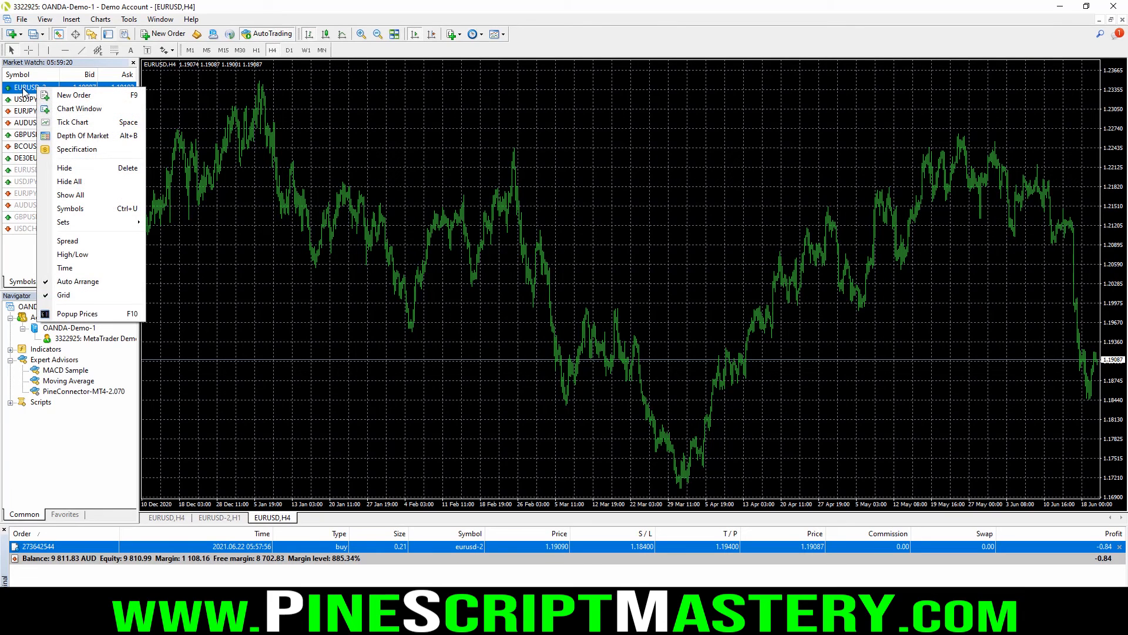
{"action": "left_click", "coordinate": [76, 109]}
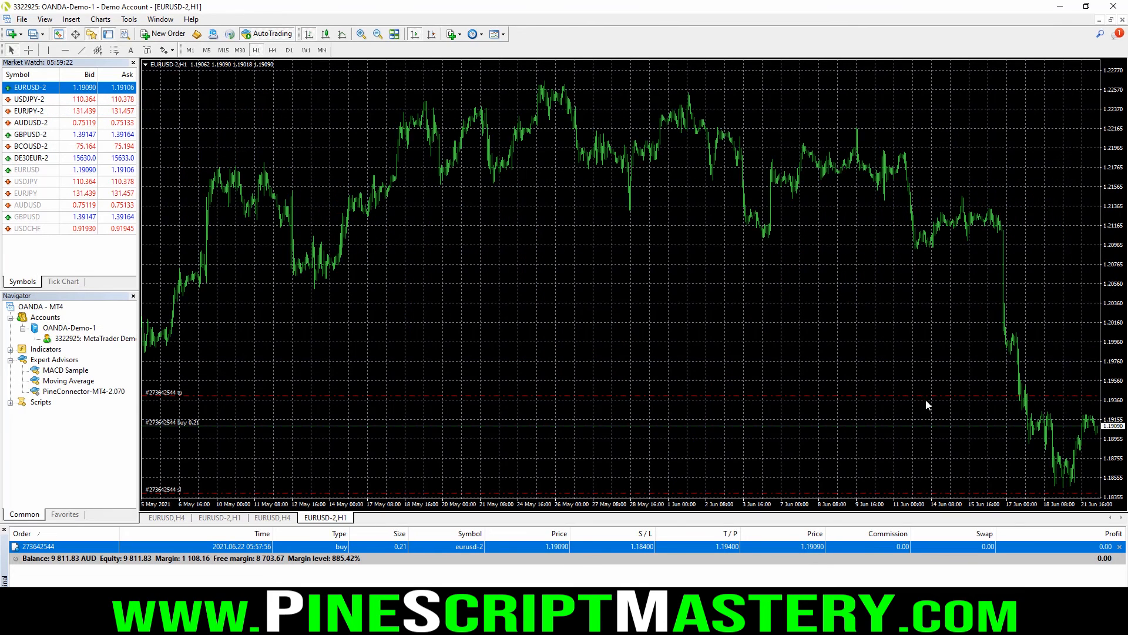
{"action": "mouse_move", "coordinate": [1103, 417]}
{"action": "left_mouse_down"}
{"action": "mouse_move", "coordinate": [1015, 426]}
{"action": "mouse_move", "coordinate": [1070, 405]}
{"action": "left_mouse_up"}
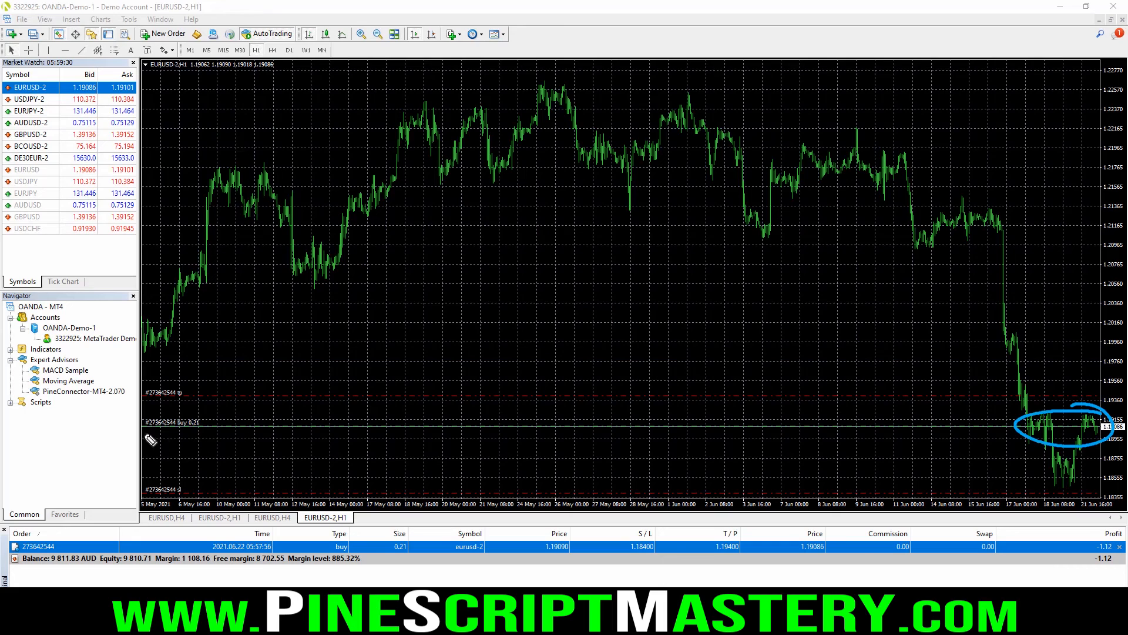
{"action": "left_click_drag", "start_coordinate": [144, 432], "coordinate": [208, 430]}
{"action": "left_click_drag", "start_coordinate": [149, 399], "coordinate": [191, 398]}
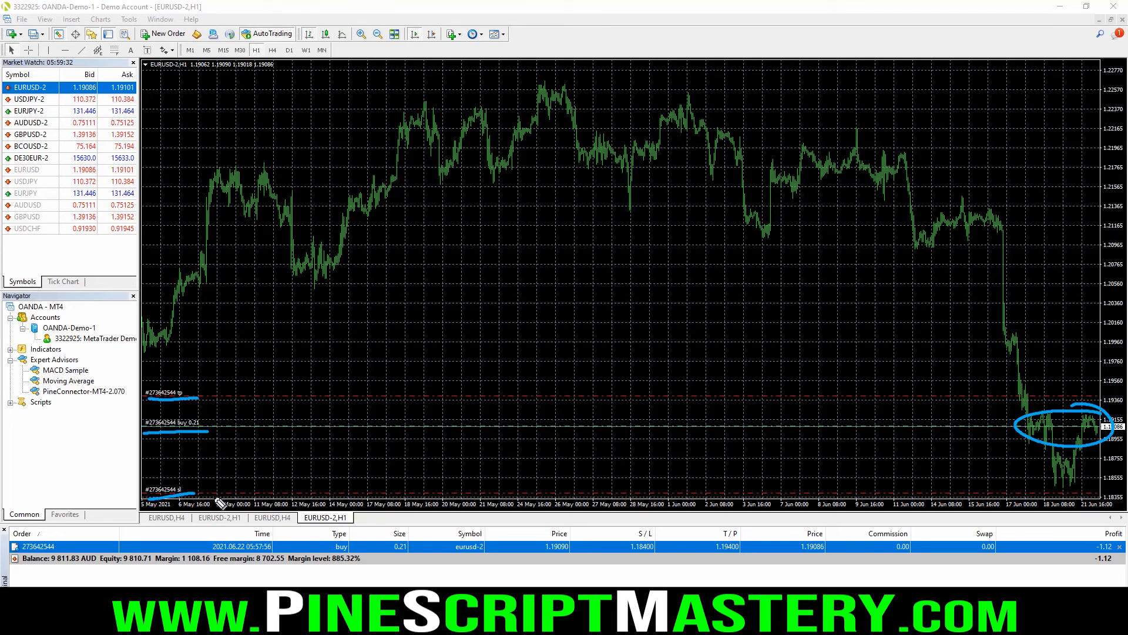
{"action": "key", "text": "Escape"}
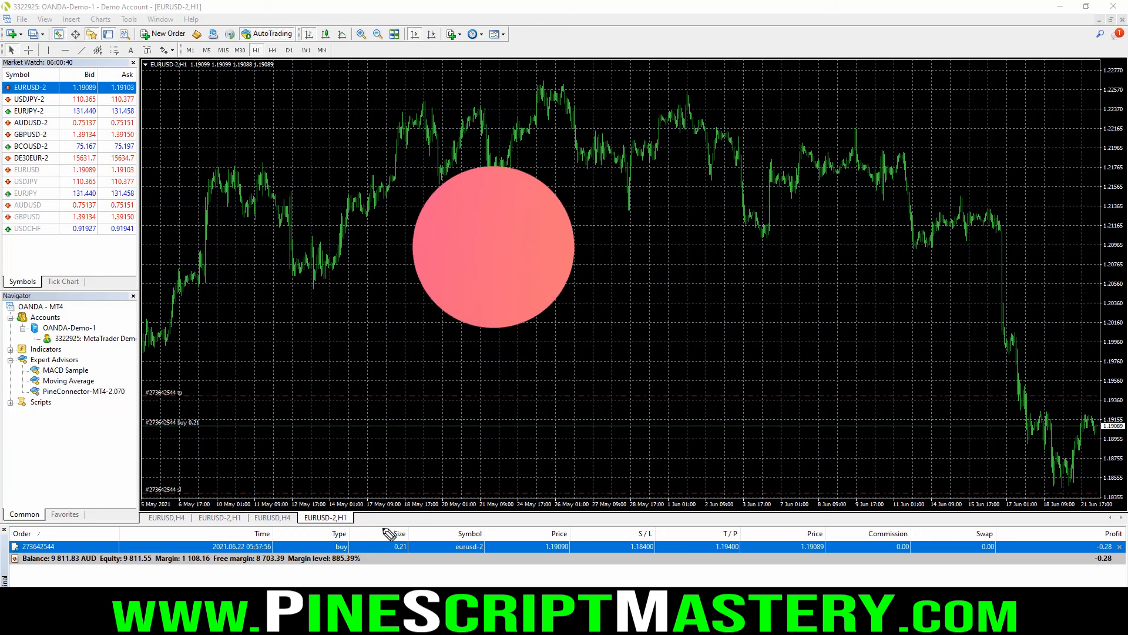
- Compare the open trade's position size with the account balance
{"action": "mouse_move", "coordinate": [383, 526]}
{"action": "left_mouse_down"}
{"action": "mouse_move", "coordinate": [428, 561]}
{"action": "mouse_move", "coordinate": [386, 525]}
{"action": "left_mouse_up"}
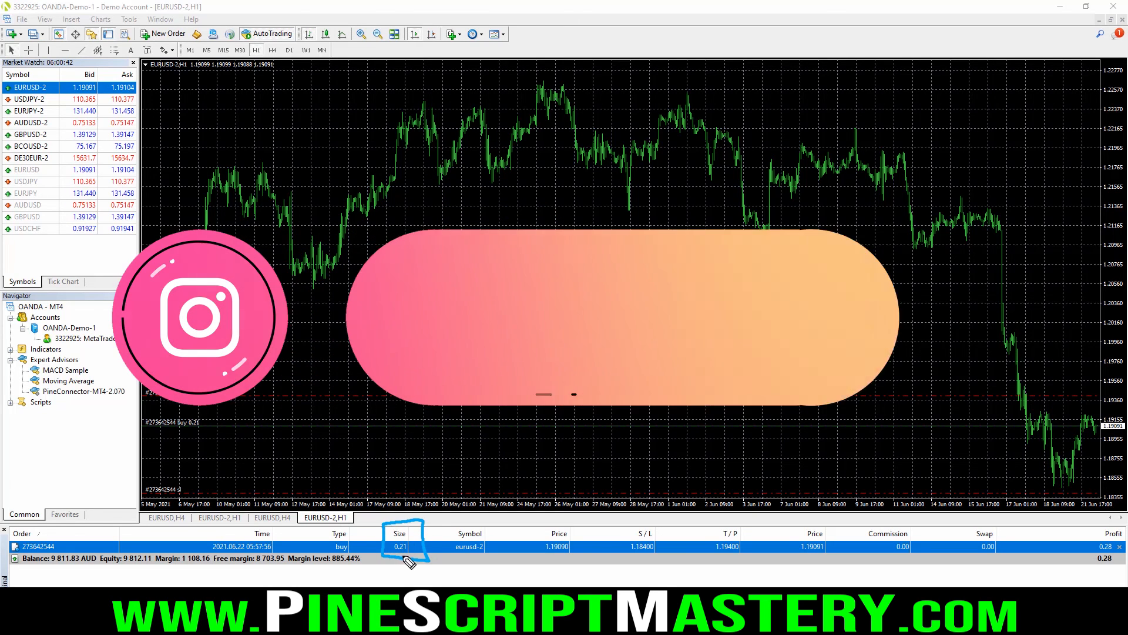
{"action": "key", "text": "Escape"}
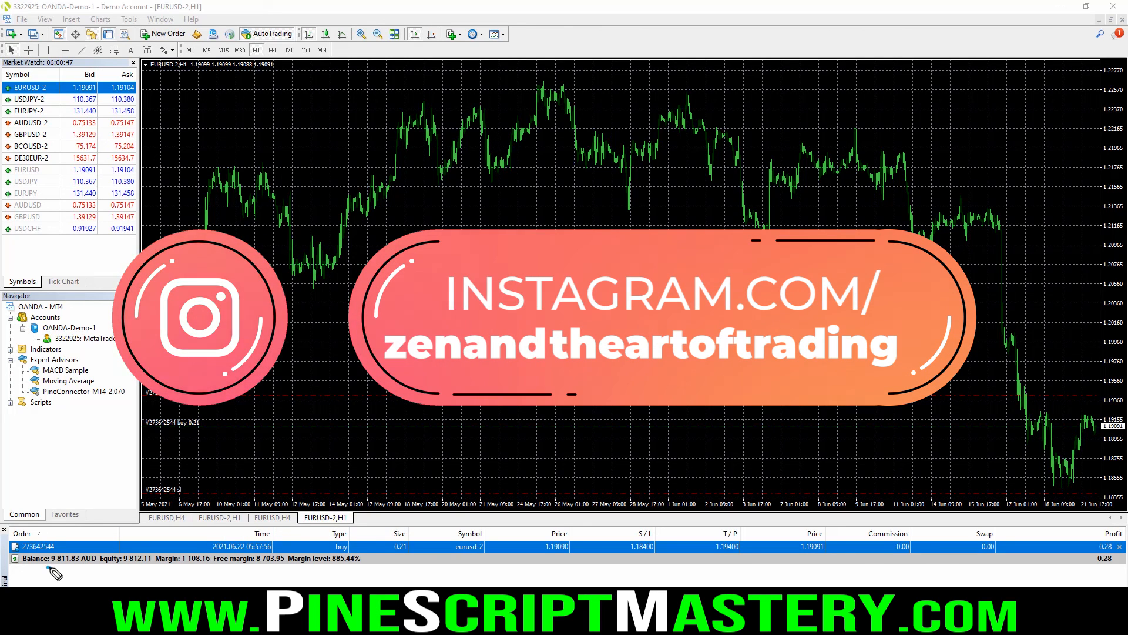
{"action": "left_click_drag", "start_coordinate": [35, 568], "coordinate": [104, 568]}
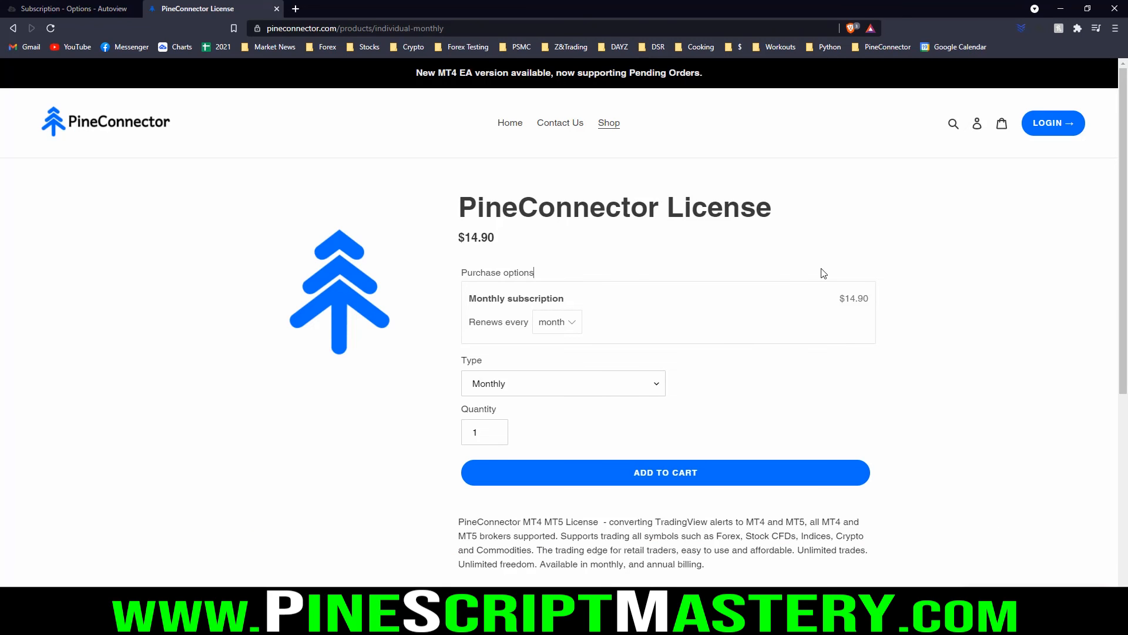
- Compare the monthly price of the PineConnector license with Autoview's Bronze subscription in the browser
{"action": "mouse_move", "coordinate": [450, 251]}
{"action": "left_mouse_down"}
{"action": "mouse_move", "coordinate": [522, 241]}
{"action": "mouse_move", "coordinate": [446, 249]}
{"action": "left_mouse_up"}
{"action": "left_click", "coordinate": [64, 8]}
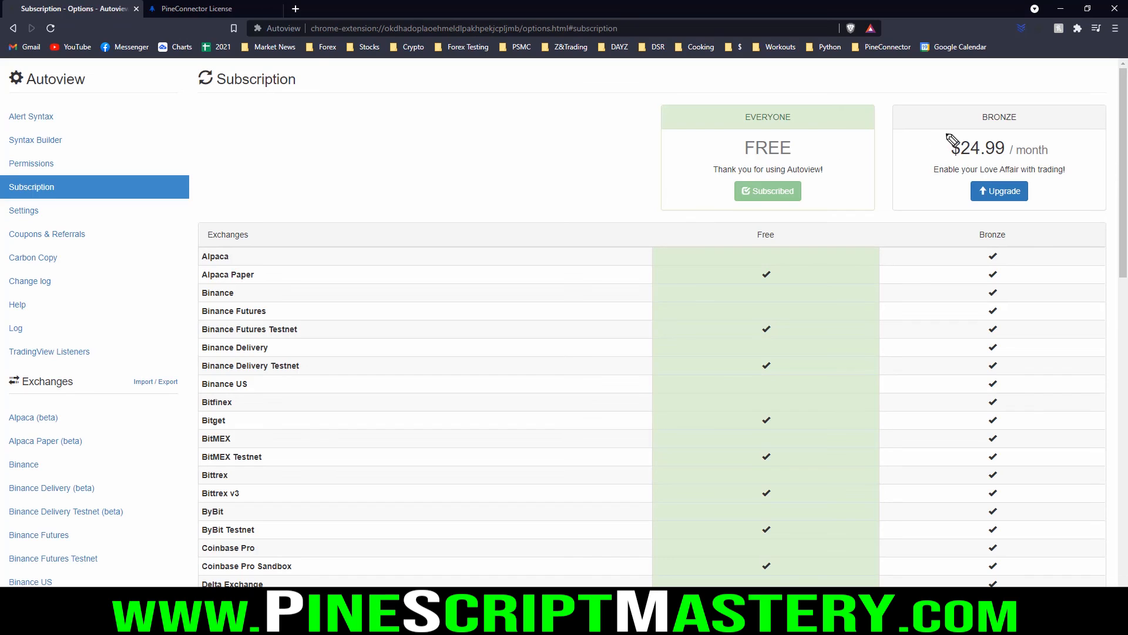
{"action": "mouse_move", "coordinate": [932, 120]}
{"action": "left_mouse_down"}
{"action": "mouse_move", "coordinate": [941, 174]}
{"action": "mouse_move", "coordinate": [954, 137]}
{"action": "mouse_move", "coordinate": [924, 139]}
{"action": "left_mouse_up"}
{"action": "key", "text": "Escape"}
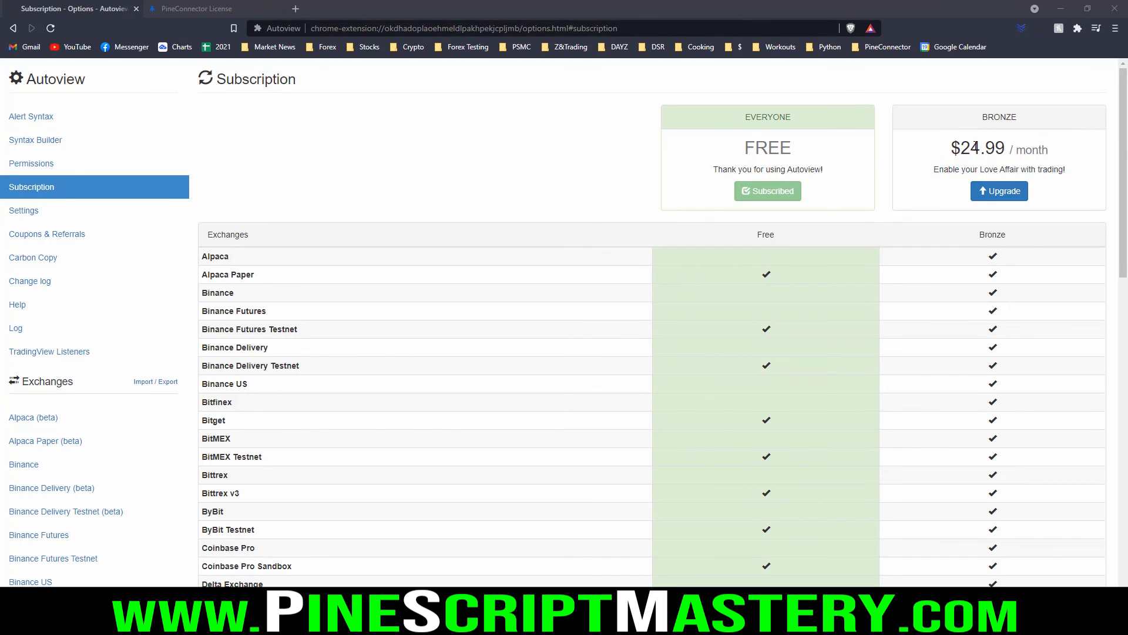
{"action": "left_click", "coordinate": [212, 9]}
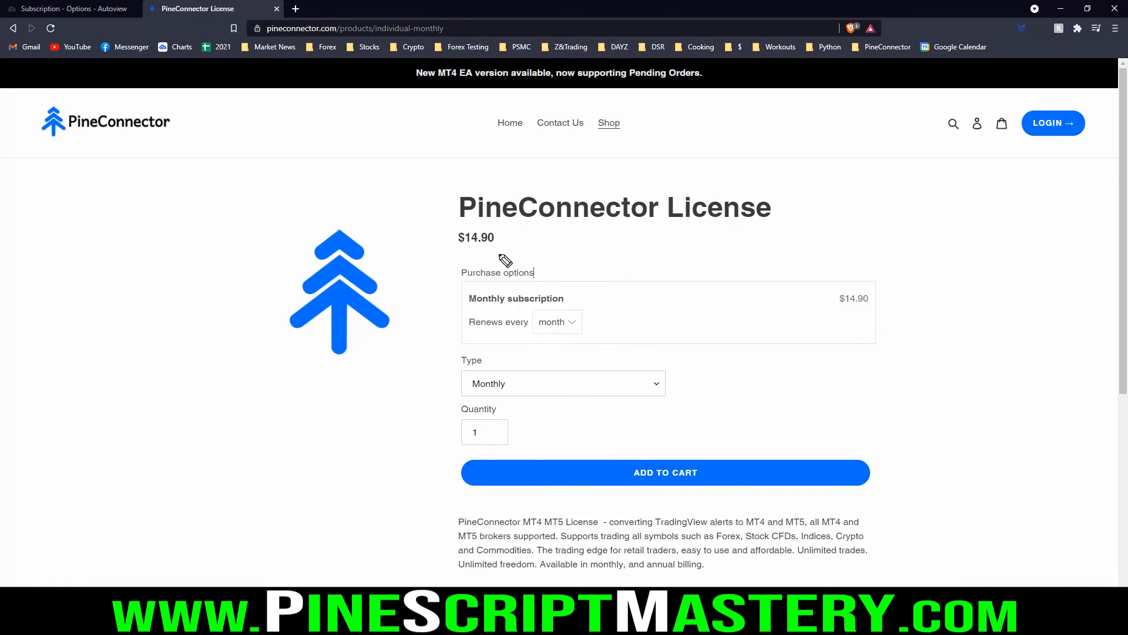
{"action": "left_click_drag", "start_coordinate": [443, 246], "coordinate": [516, 247]}
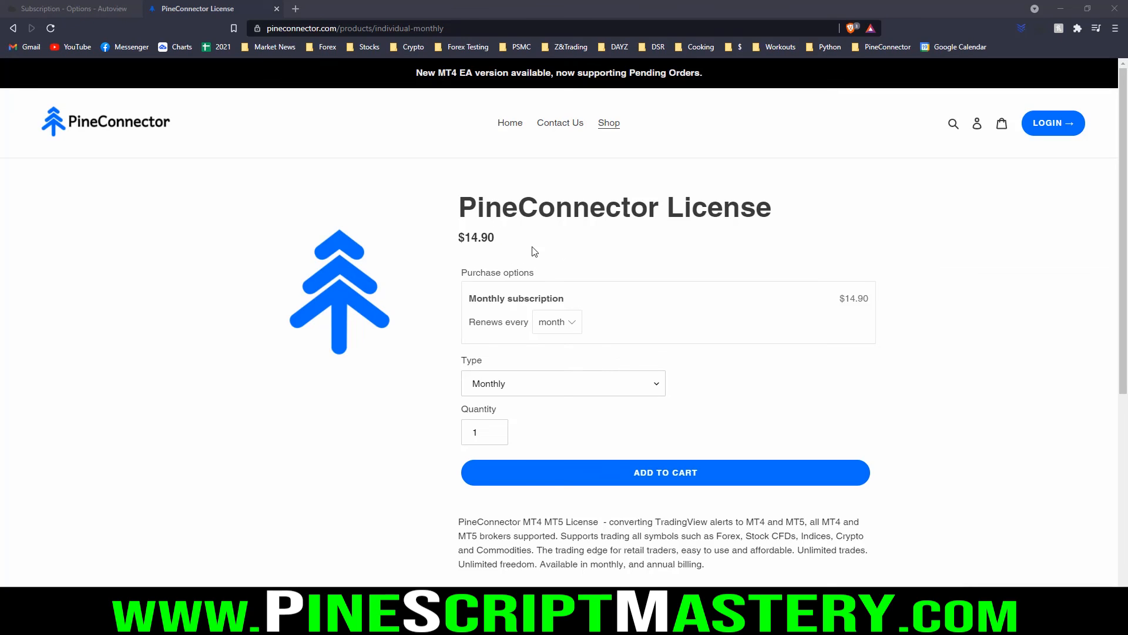